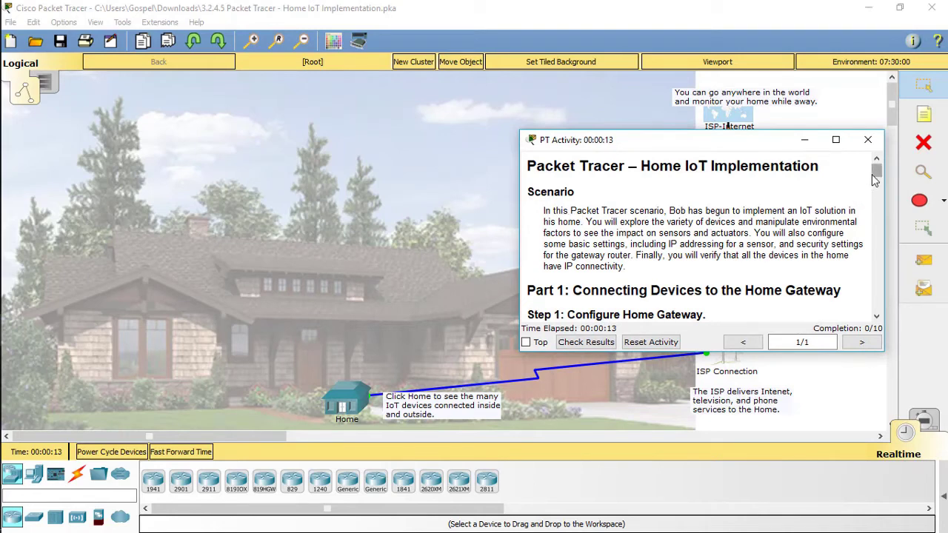
# Read the scenario and Part 1 instructions, then open the Home cluster of IoT devices.
pyautogui.moveTo(876, 178); pyautogui.dragTo(876, 183)
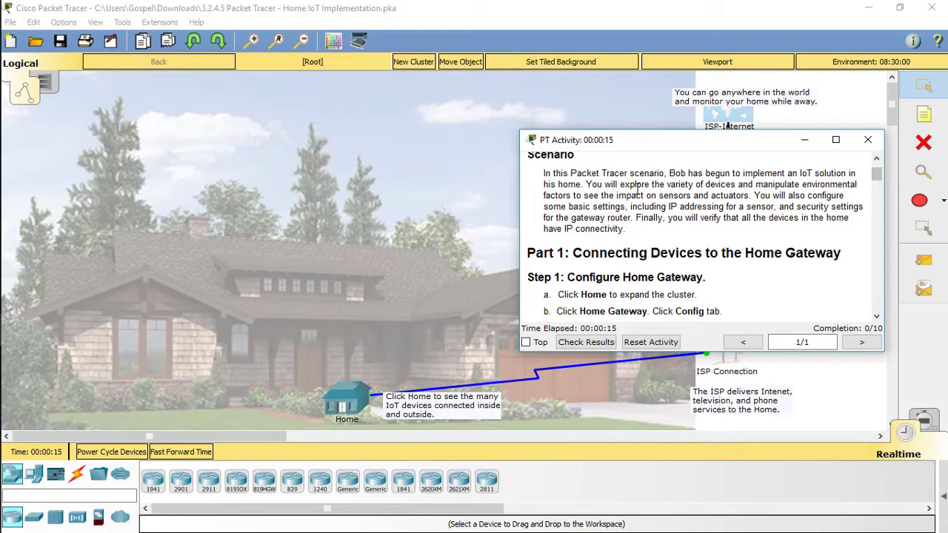
pyautogui.scroll(-1, 665, 196)
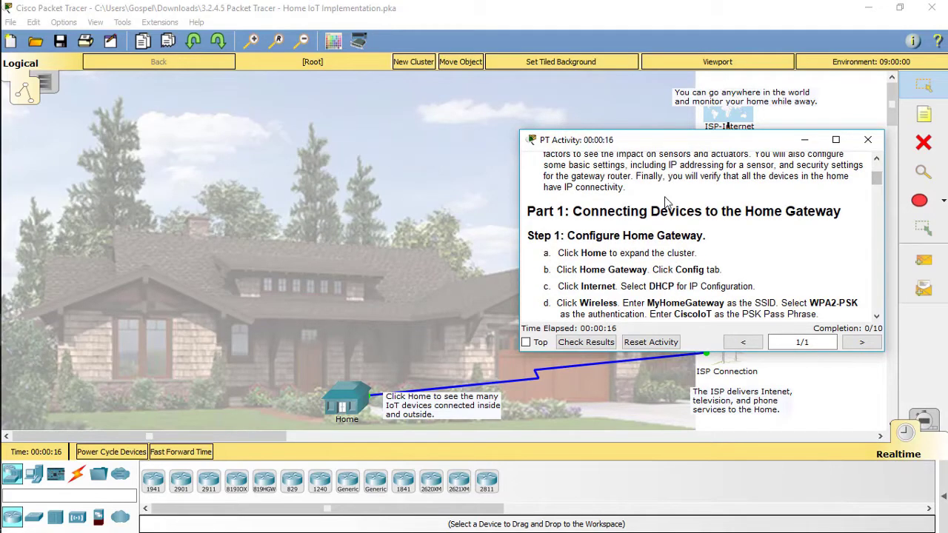
pyautogui.scroll(-1, 666, 201)
pyautogui.click(359, 404)
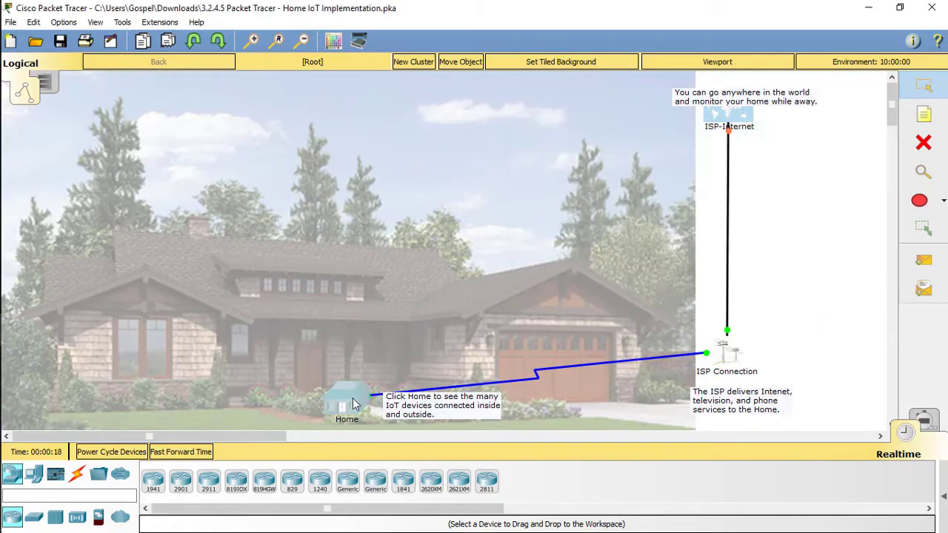
# Keep the PT Activity instructions always on top and move them to the upper right.
pyautogui.moveTo(4, 367)
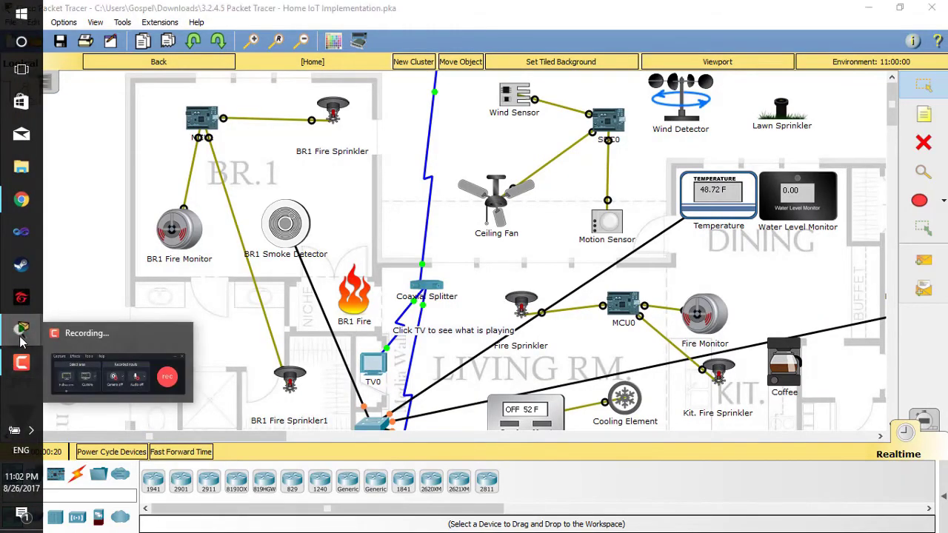
pyautogui.moveTo(21, 330)
pyautogui.click(125, 367)
pyautogui.click(526, 342)
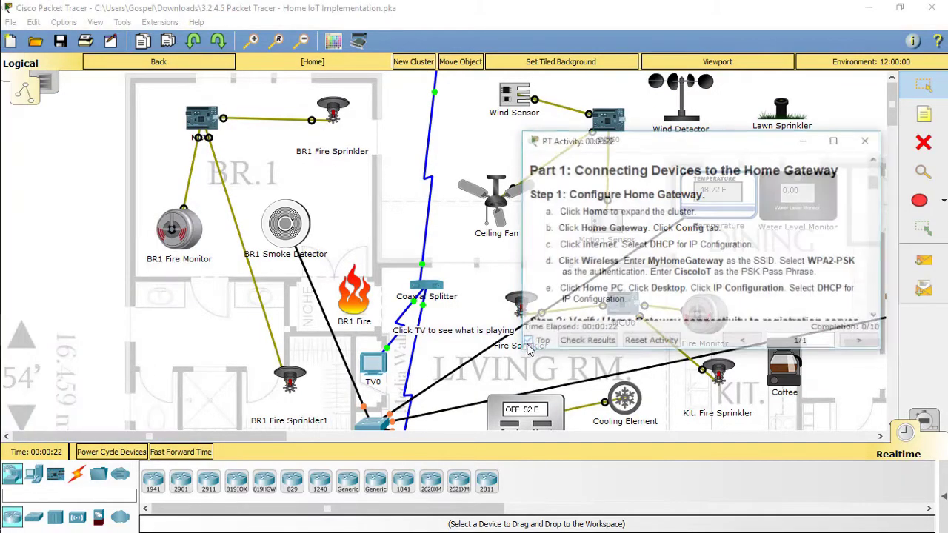
pyautogui.moveTo(677, 140); pyautogui.dragTo(728, 77)
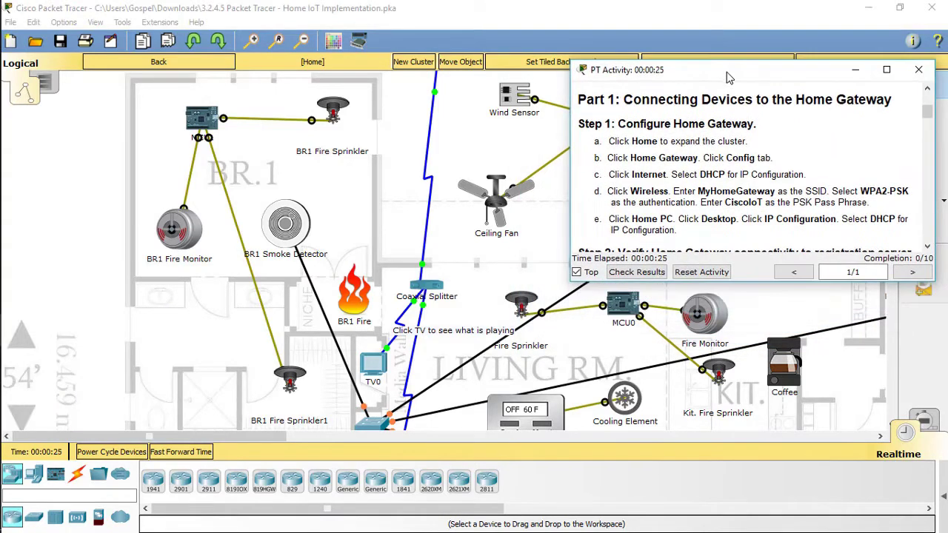
pyautogui.scroll(-5, 454, 288)
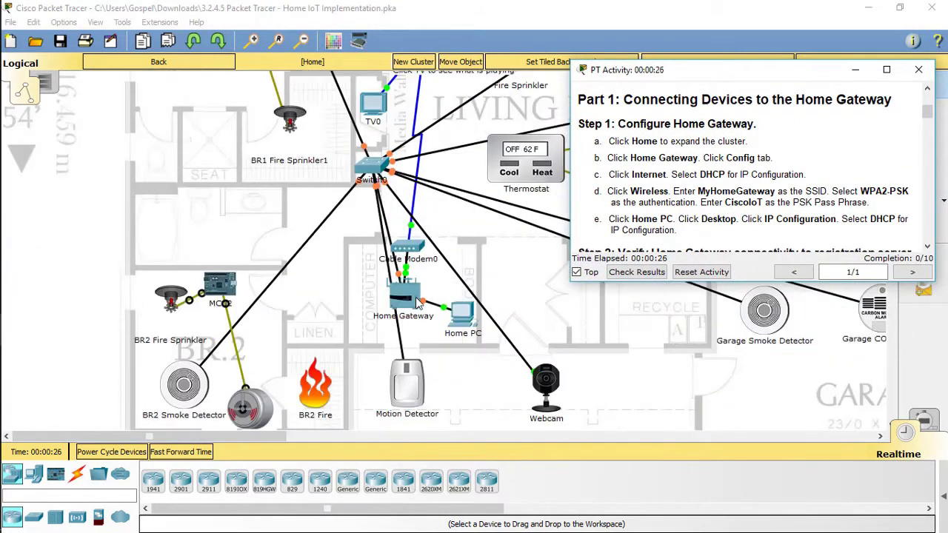
# Set the Home Gateway's Internet interface to DHCP.
pyautogui.click(376, 238)
pyautogui.moveTo(511, 102); pyautogui.dragTo(318, 96)
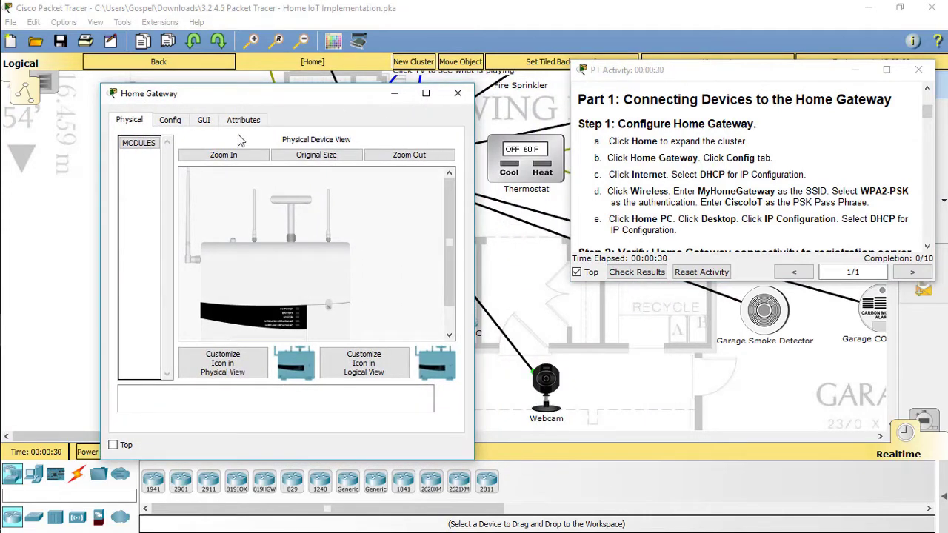
pyautogui.click(172, 124)
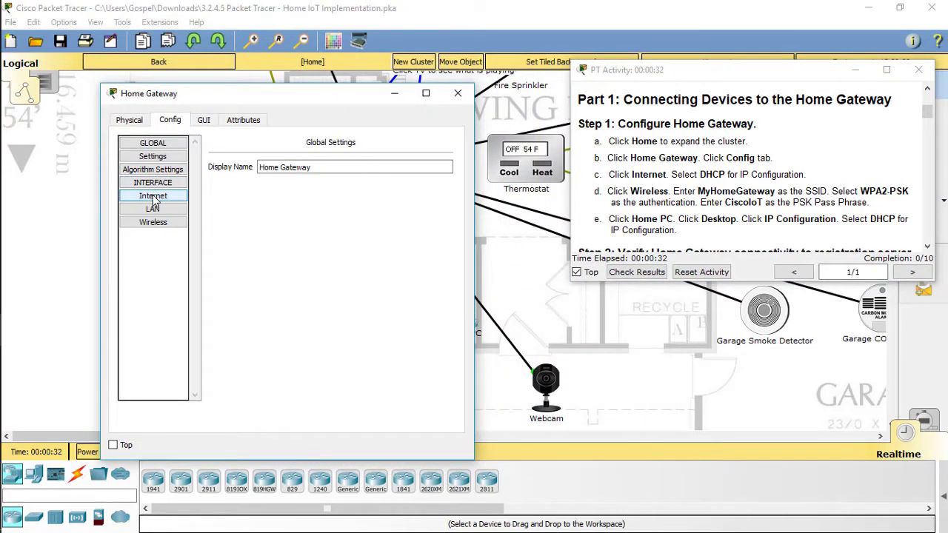
pyautogui.click(153, 197)
pyautogui.click(221, 194)
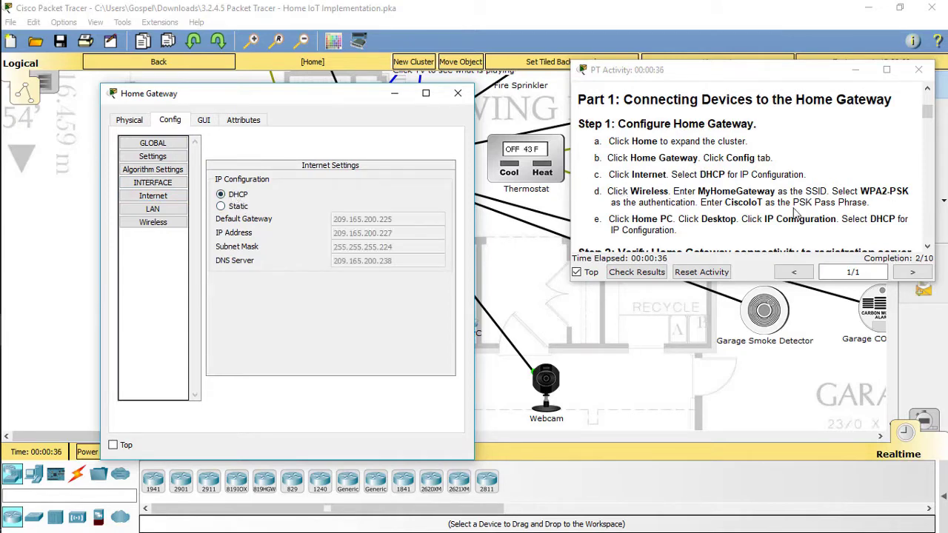
# Rename the gateway's SSID to MyHomeGateway with WPA2-PSK security and a pass phrase.
pyautogui.click(156, 222)
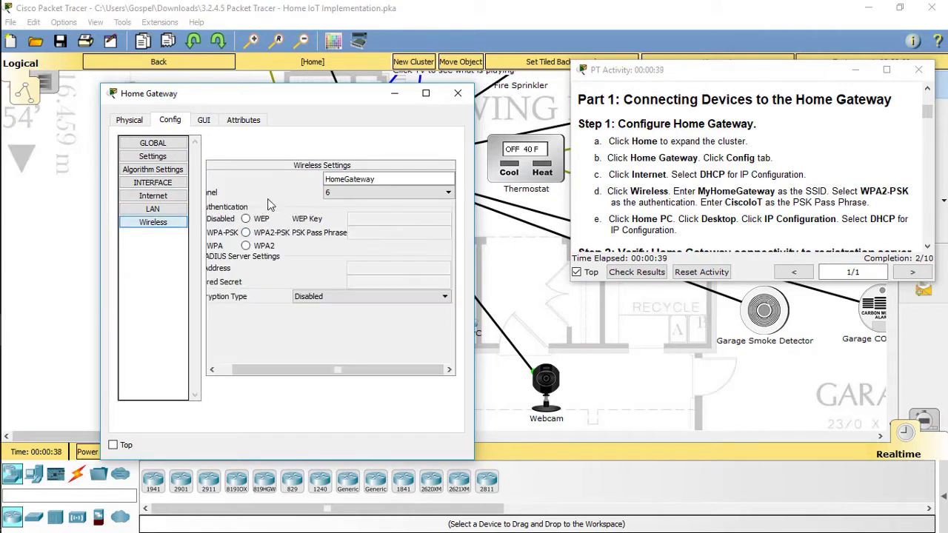
pyautogui.click(327, 179)
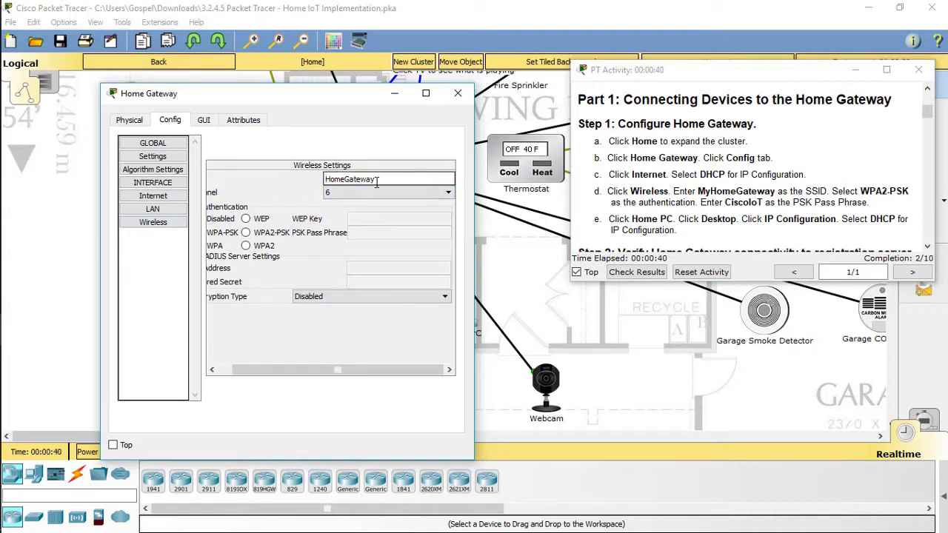
pyautogui.write('My')
pyautogui.click(287, 236)
pyautogui.click(357, 232)
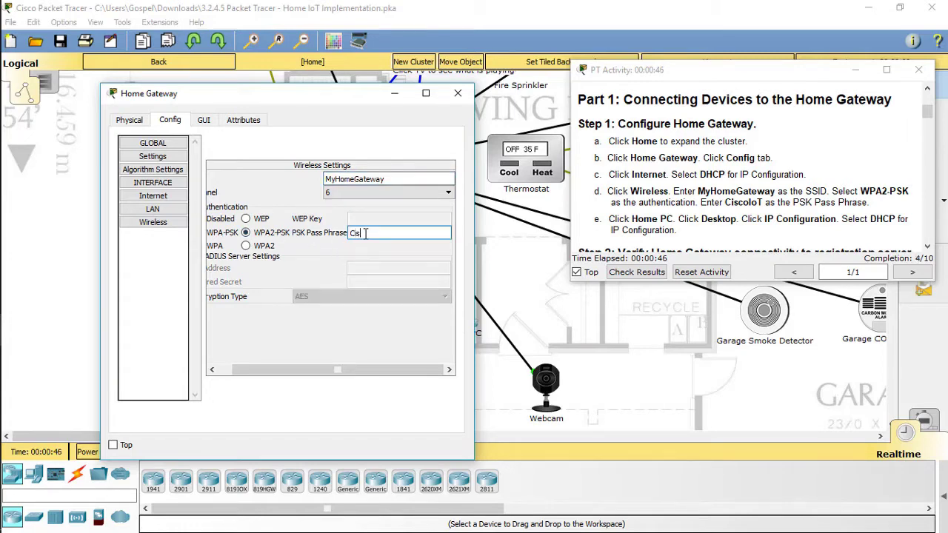
pyautogui.write('CiscoIoT')
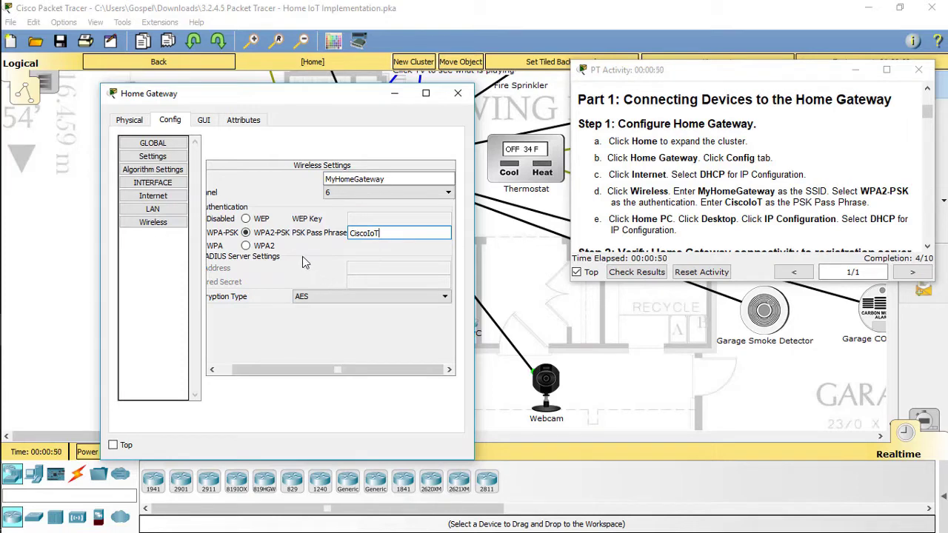
pyautogui.click(455, 101)
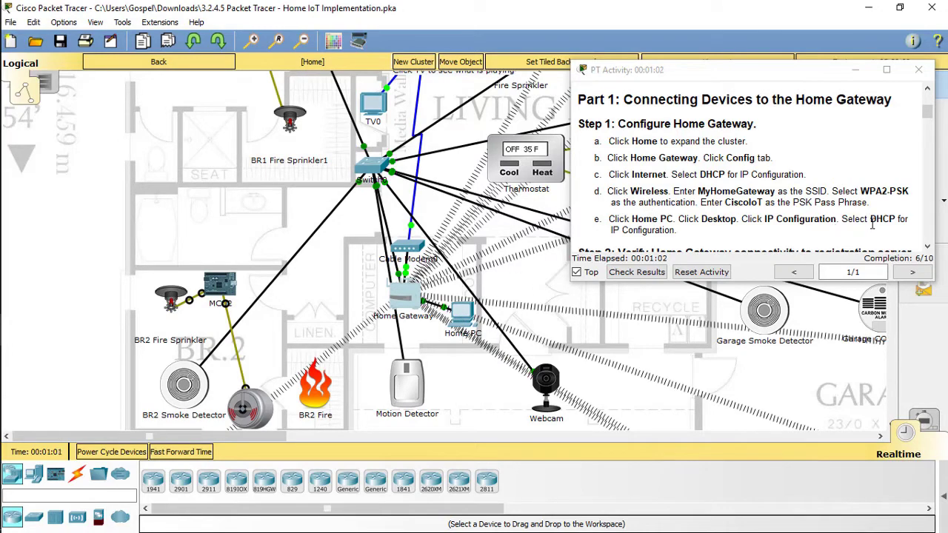
# Switch Home PC's IP Configuration to DHCP, getting 192.168.25.126 via gateway 192.168.25.1.
pyautogui.click(464, 317)
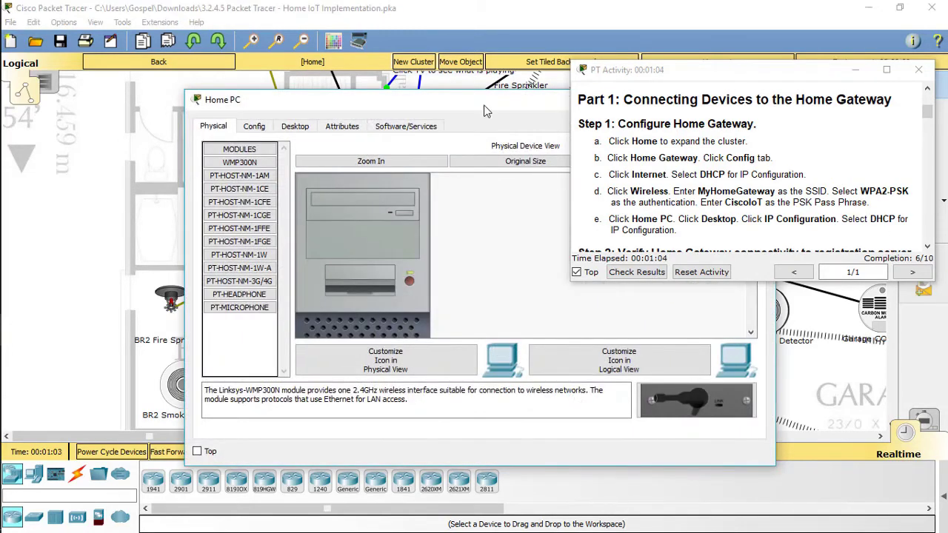
pyautogui.moveTo(478, 108); pyautogui.dragTo(322, 97)
pyautogui.click(136, 116)
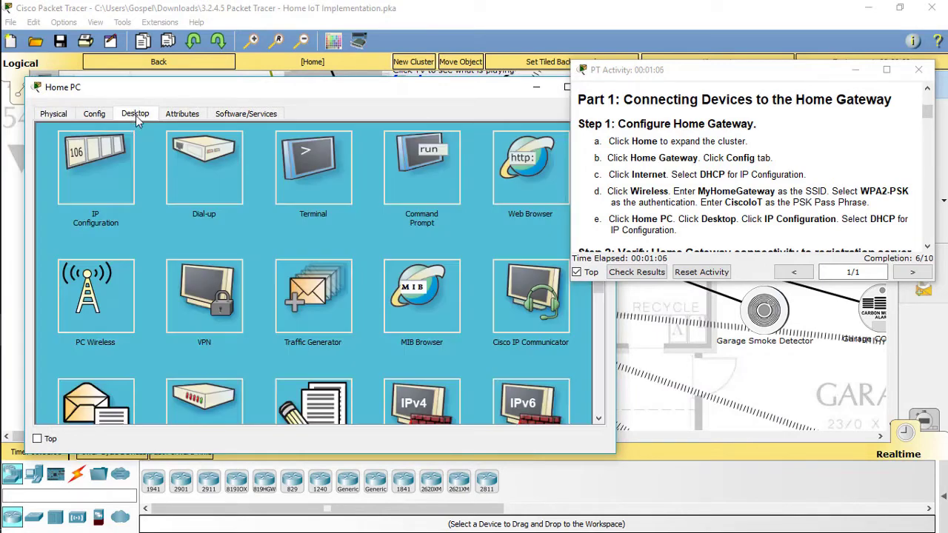
pyautogui.click(96, 165)
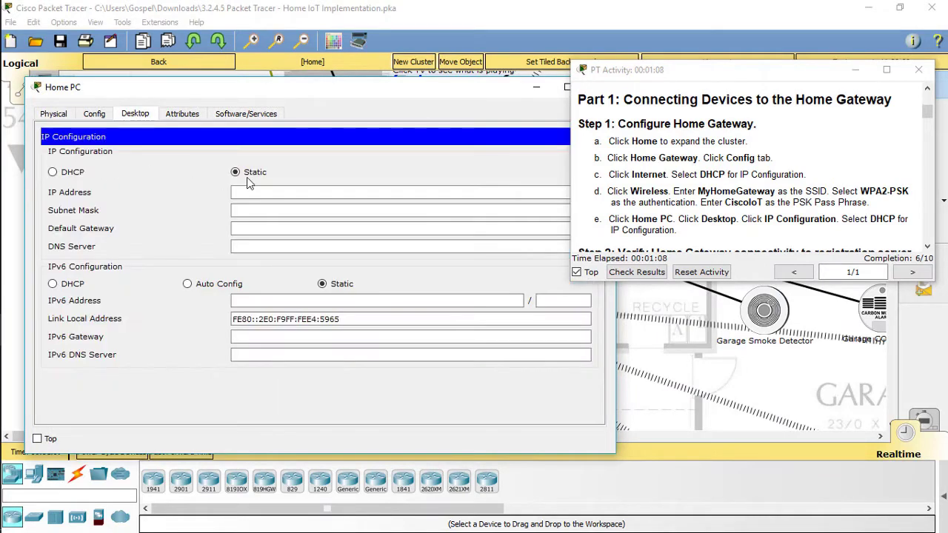
pyautogui.click(71, 172)
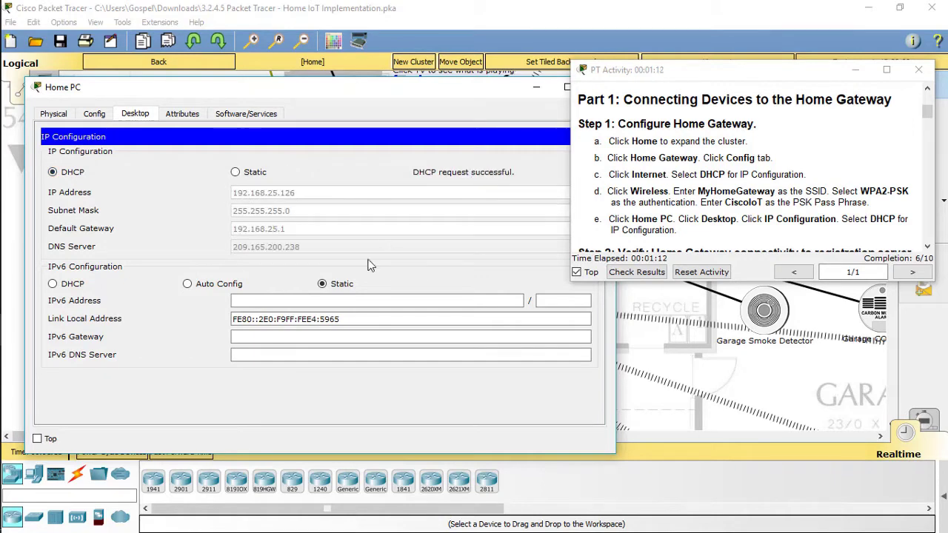
pyautogui.doubleClick(488, 88)
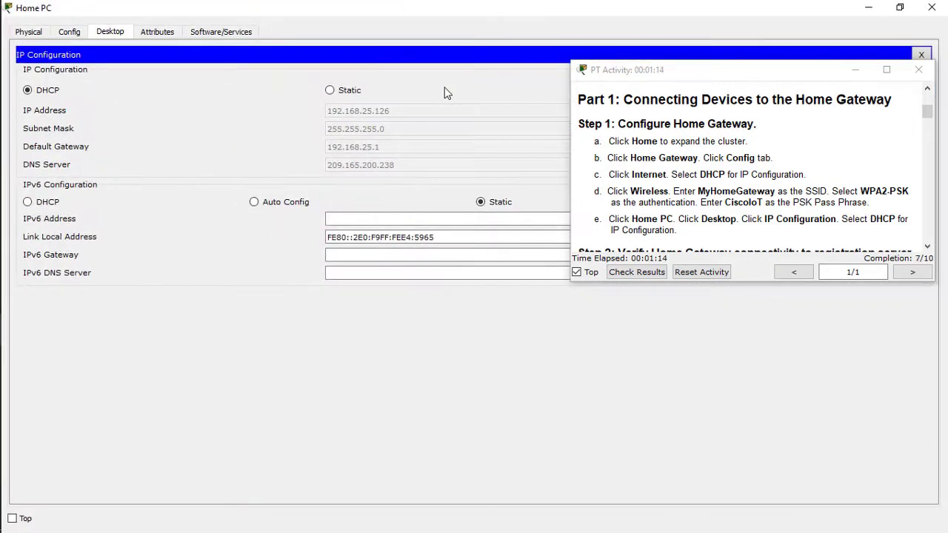
pyautogui.click(932, 8)
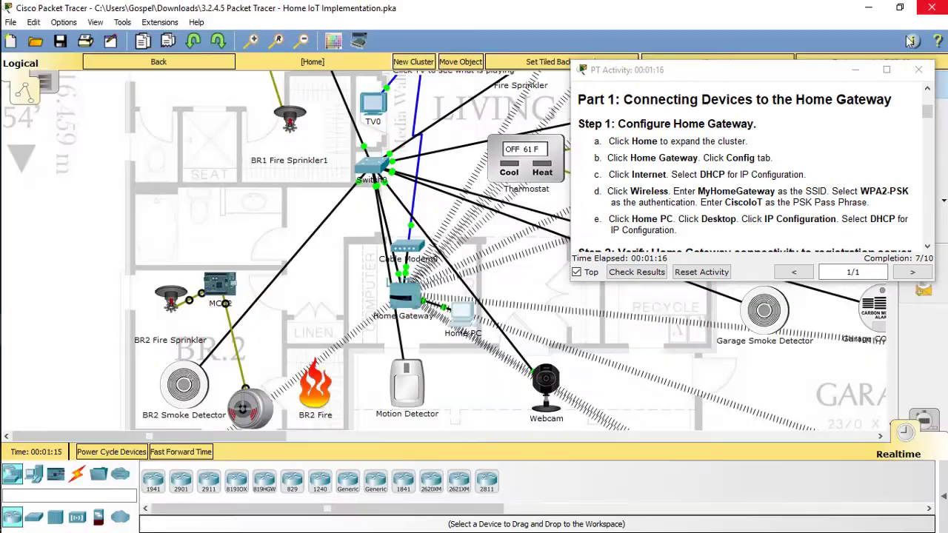
pyautogui.scroll(-1, 678, 201)
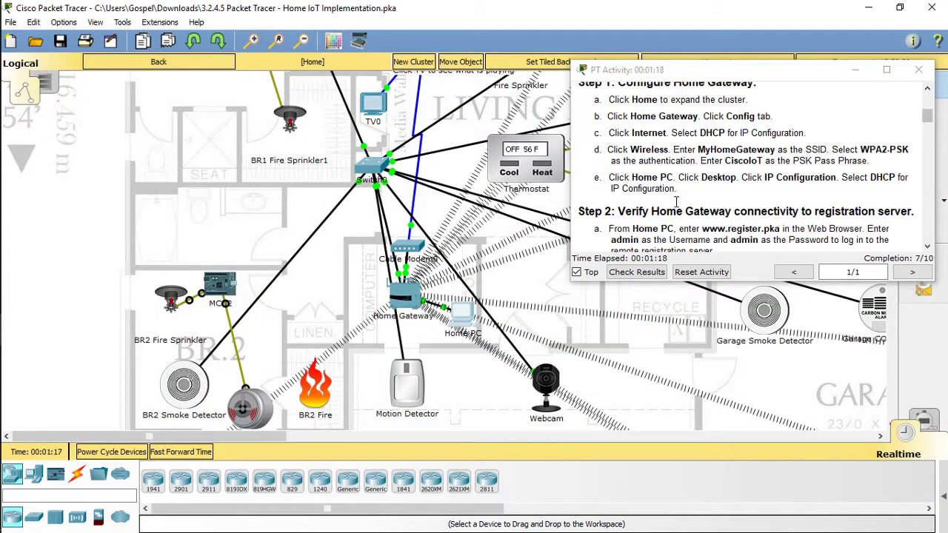
pyautogui.scroll(-2, 676, 201)
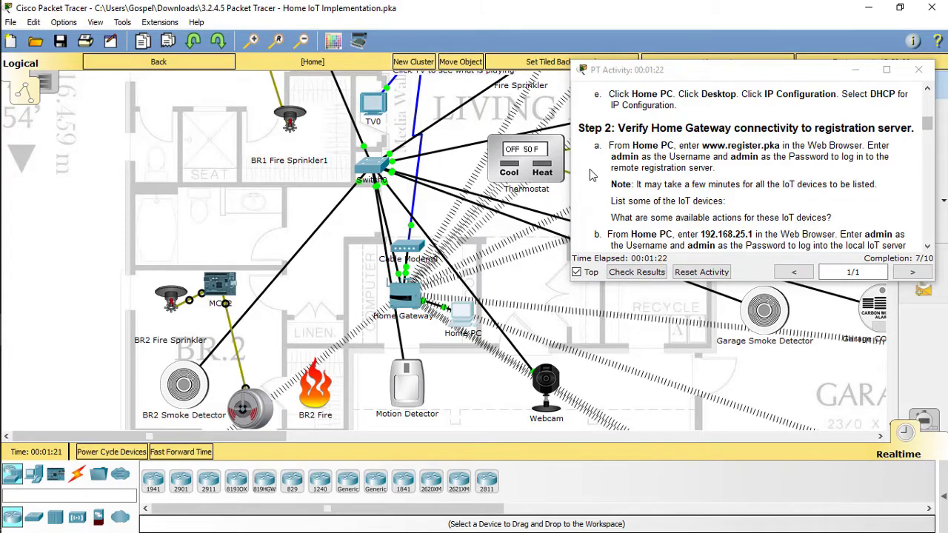
pyautogui.click(464, 309)
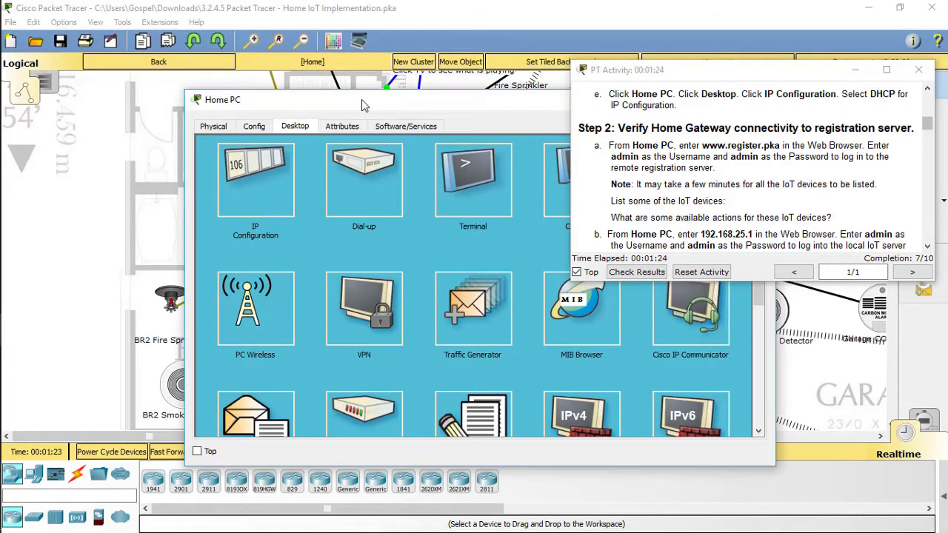
pyautogui.moveTo(363, 100); pyautogui.dragTo(206, 92)
pyautogui.click(531, 167)
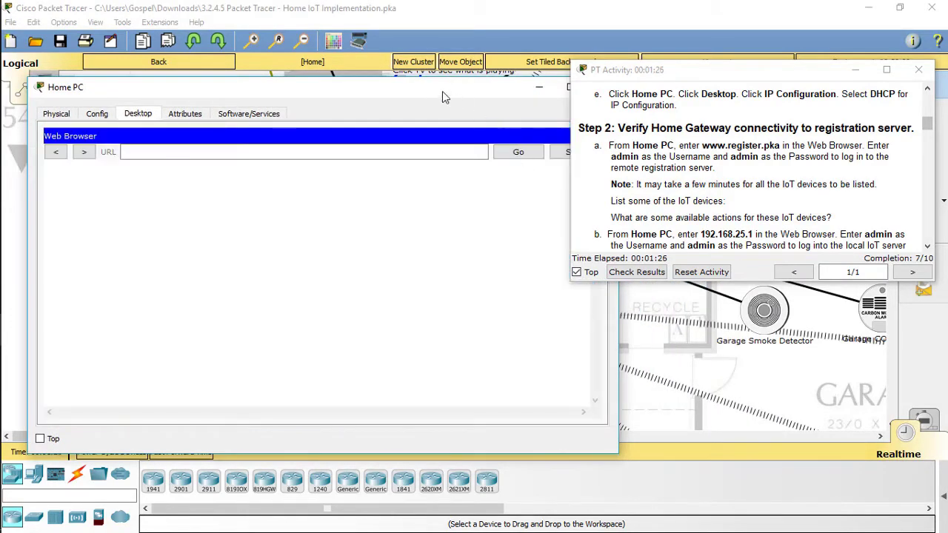
pyautogui.click(218, 152)
pyautogui.write('www')
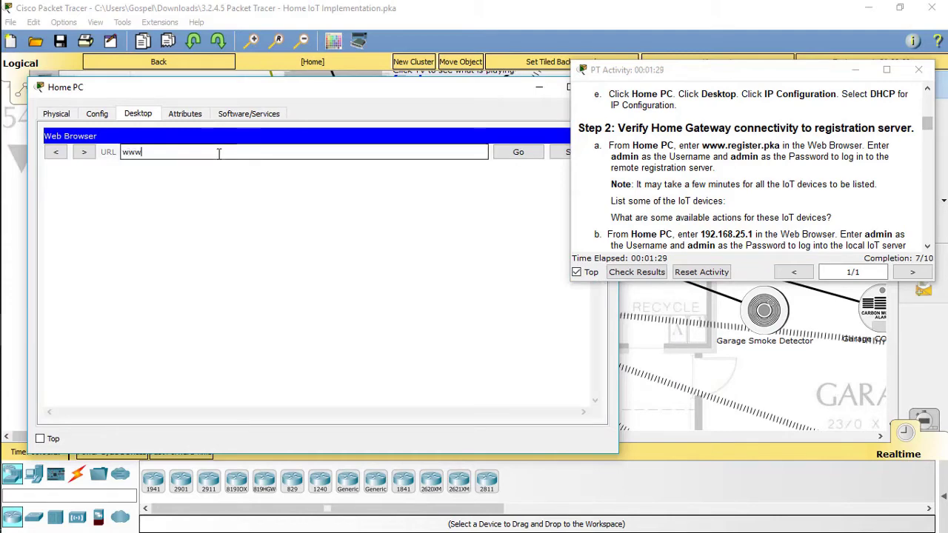
pyautogui.write('.registe')
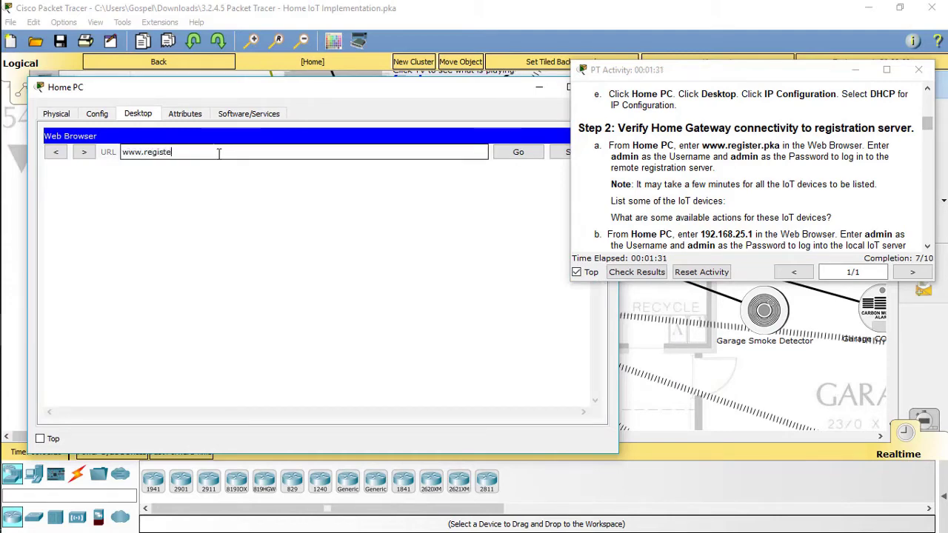
pyautogui.write('r.pka')
pyautogui.press('Return')
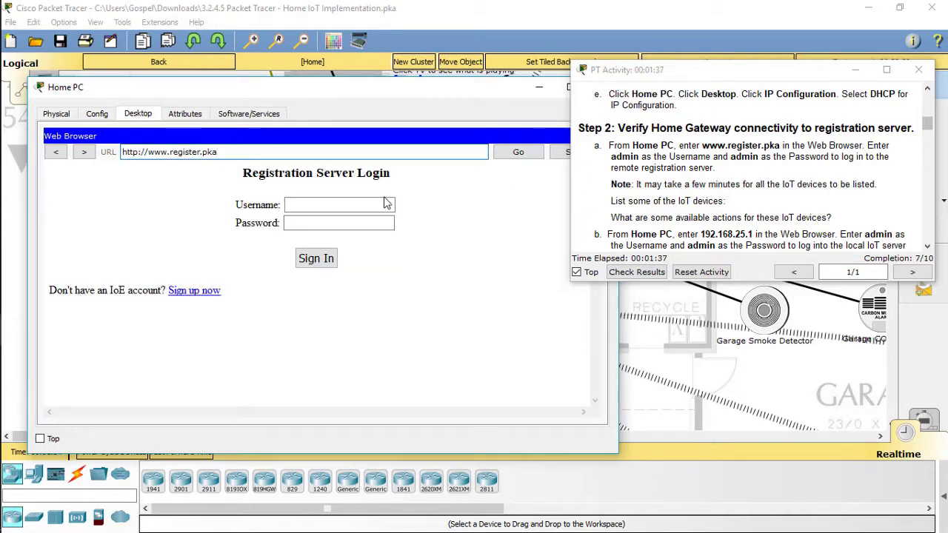
pyautogui.click(356, 203)
pyautogui.write('admin')
pyautogui.press('Tab')
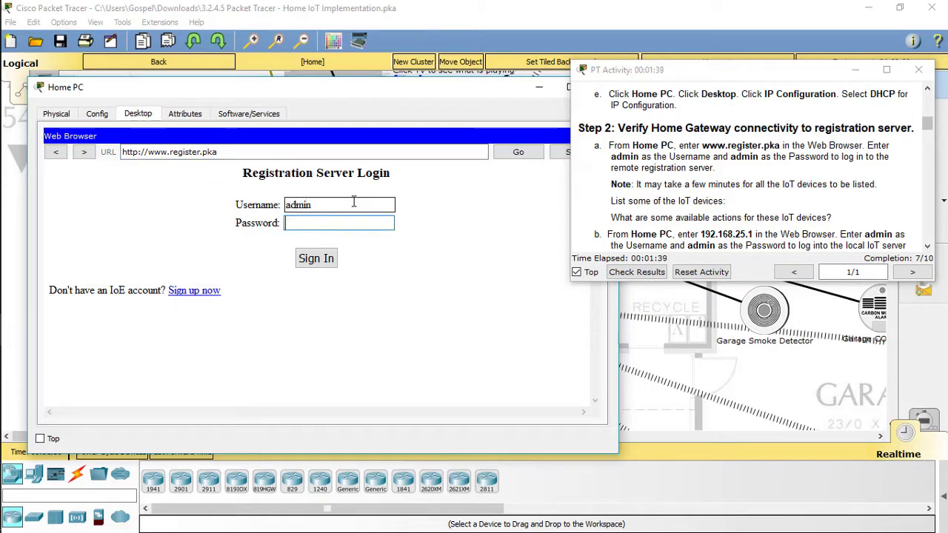
pyautogui.press('Return')
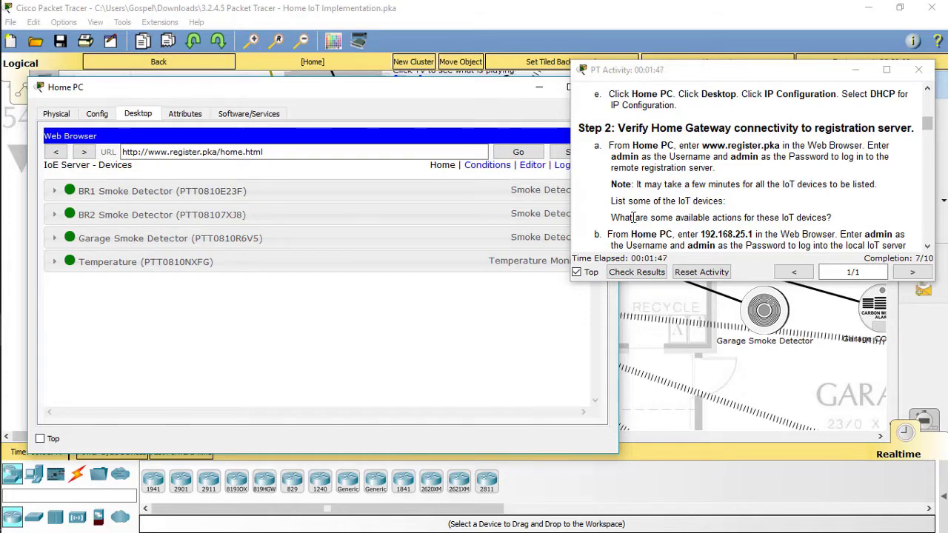
# Expand the BR1, BR2, Garage, Temperature and BR3 device rows to check their readings.
pyautogui.scroll(-1, 715, 217)
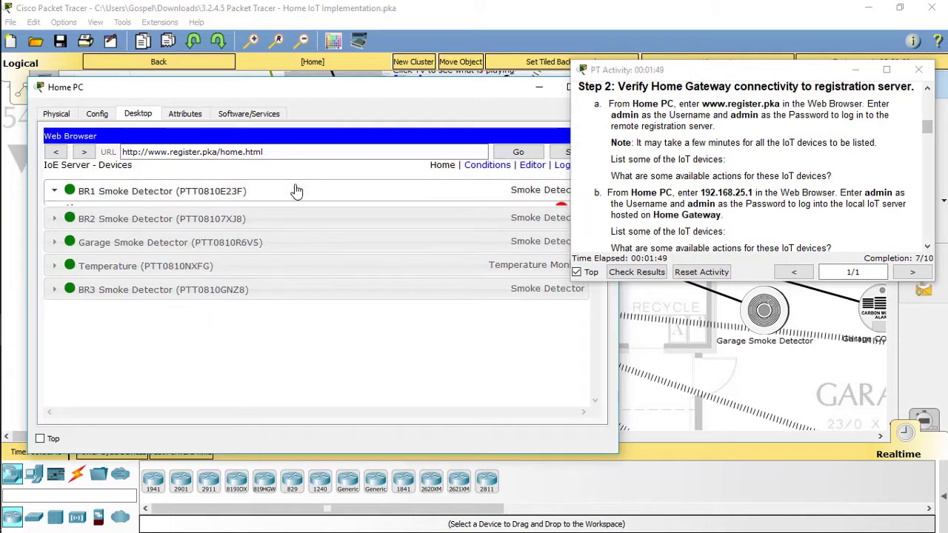
pyautogui.click(294, 191)
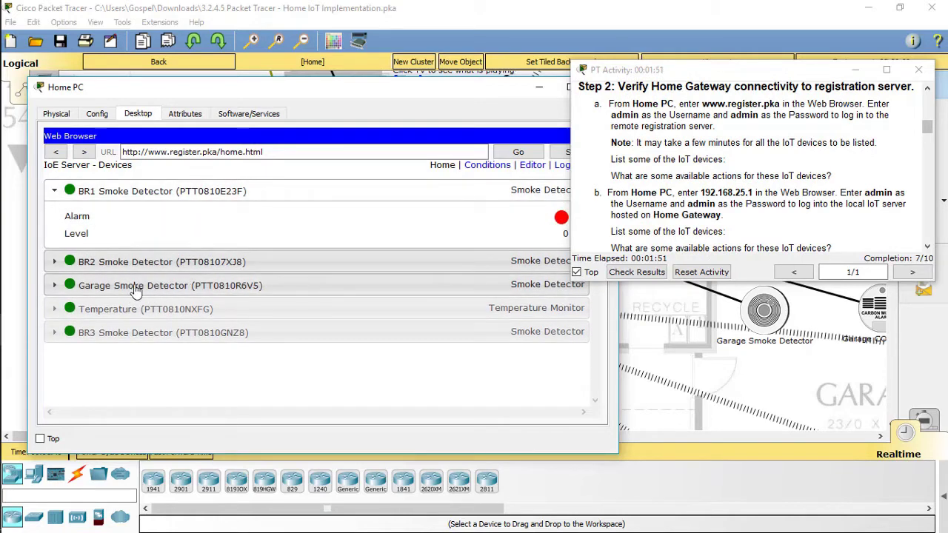
pyautogui.click(118, 262)
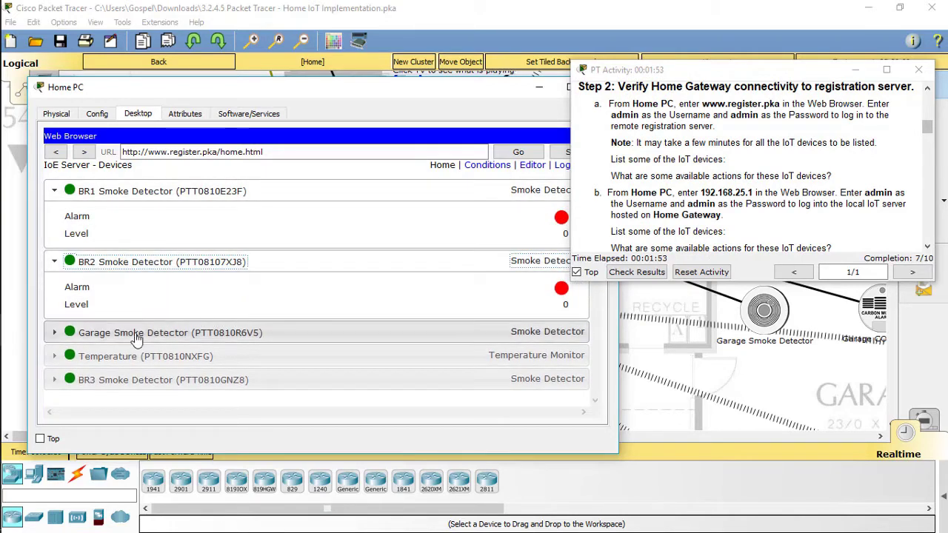
pyautogui.click(148, 333)
pyautogui.scroll(-1, 158, 350)
pyautogui.click(140, 377)
pyautogui.scroll(-1, 185, 367)
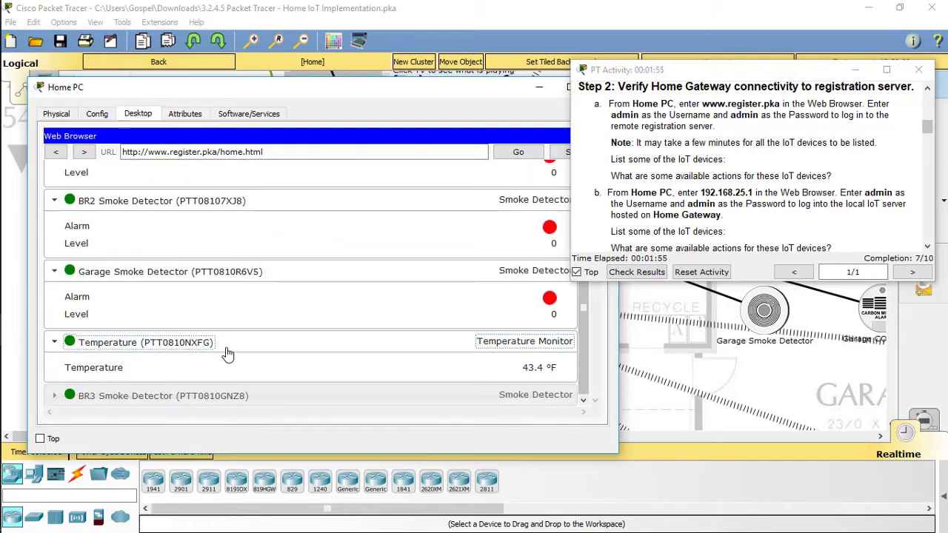
pyautogui.click(155, 395)
pyautogui.scroll(-1, 228, 361)
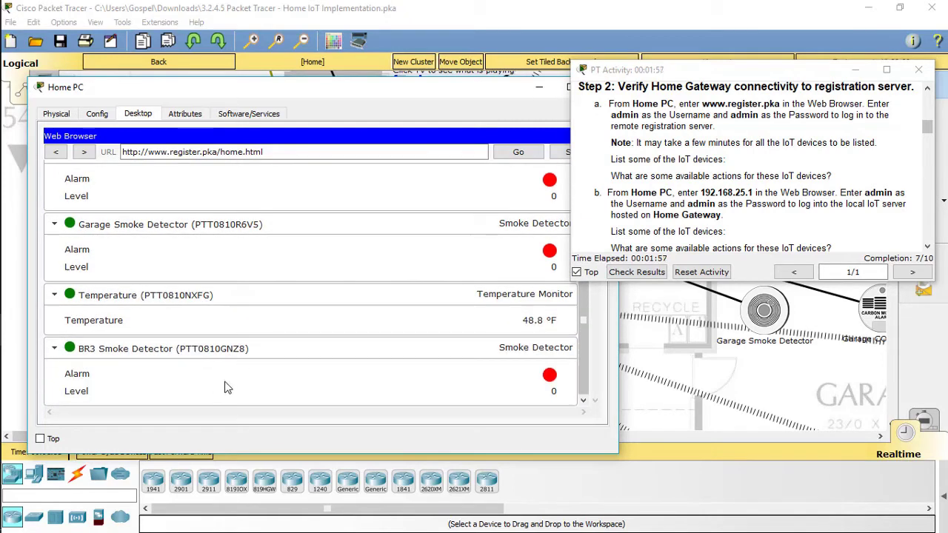
pyautogui.scroll(3, 206, 283)
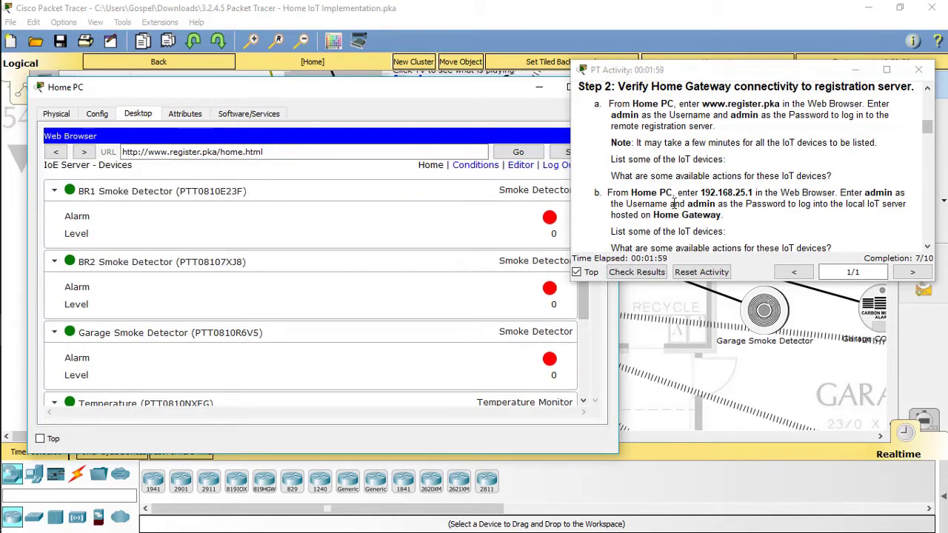
pyautogui.scroll(-1, 674, 208)
pyautogui.scroll(-3, 675, 215)
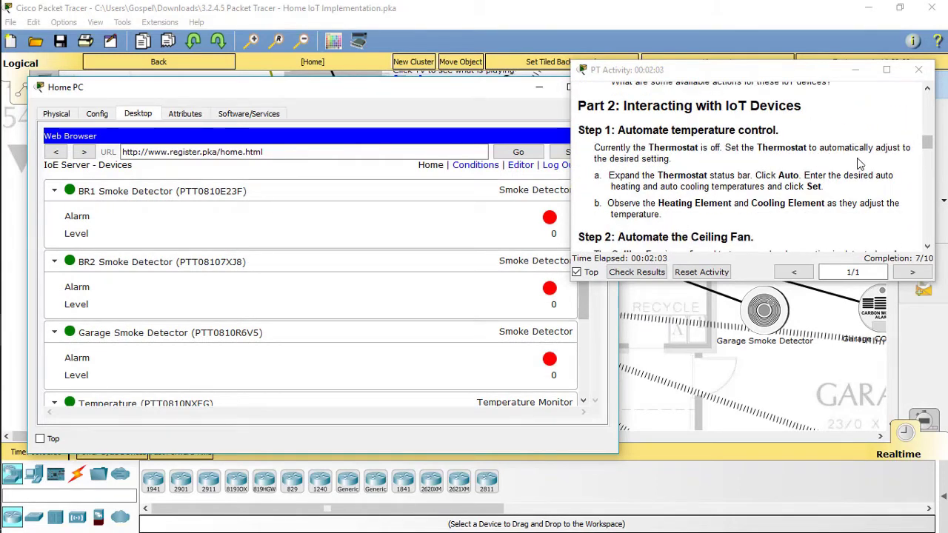
pyautogui.scroll(3, 829, 171)
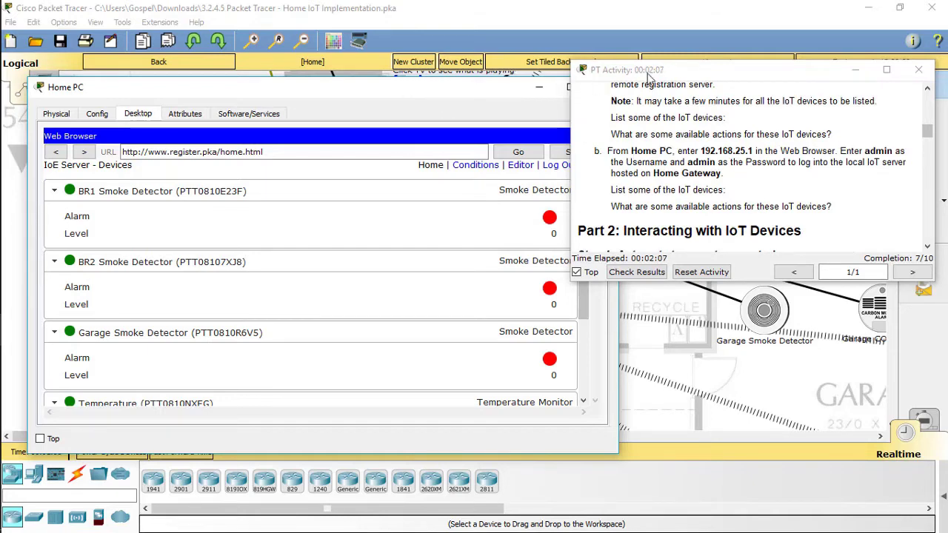
pyautogui.moveTo(429, 85); pyautogui.dragTo(384, 78)
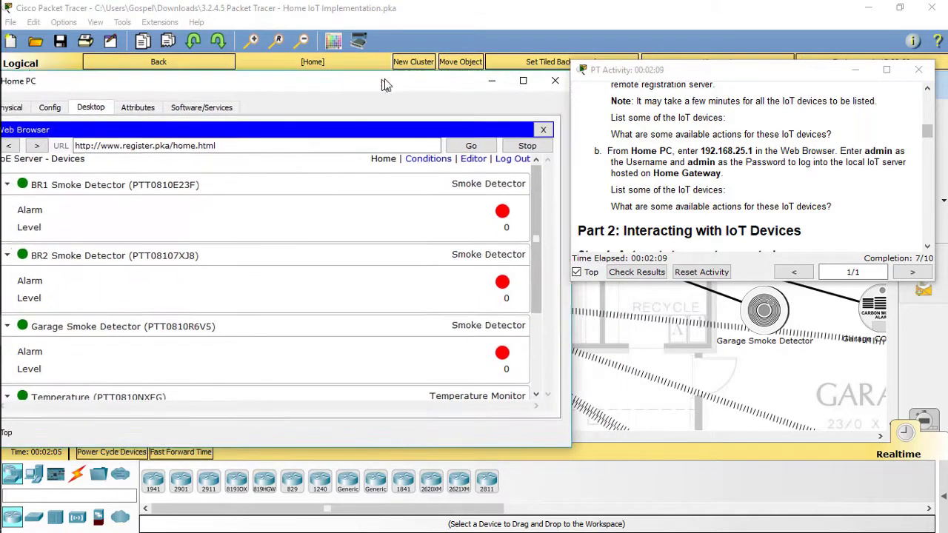
# Reopen Home PC's web browser and load the gateway login page at 192.168.25.1.
pyautogui.click(564, 87)
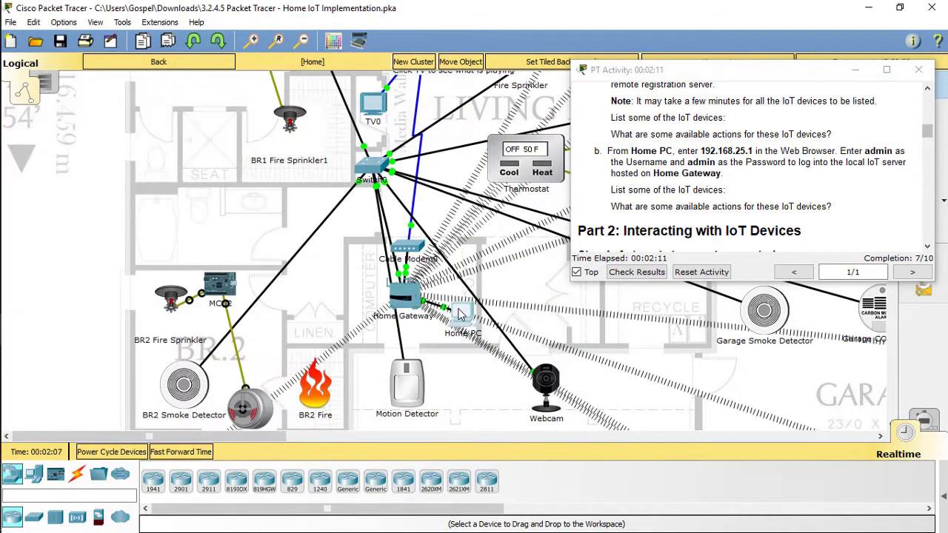
pyautogui.click(460, 314)
pyautogui.moveTo(437, 104); pyautogui.dragTo(252, 75)
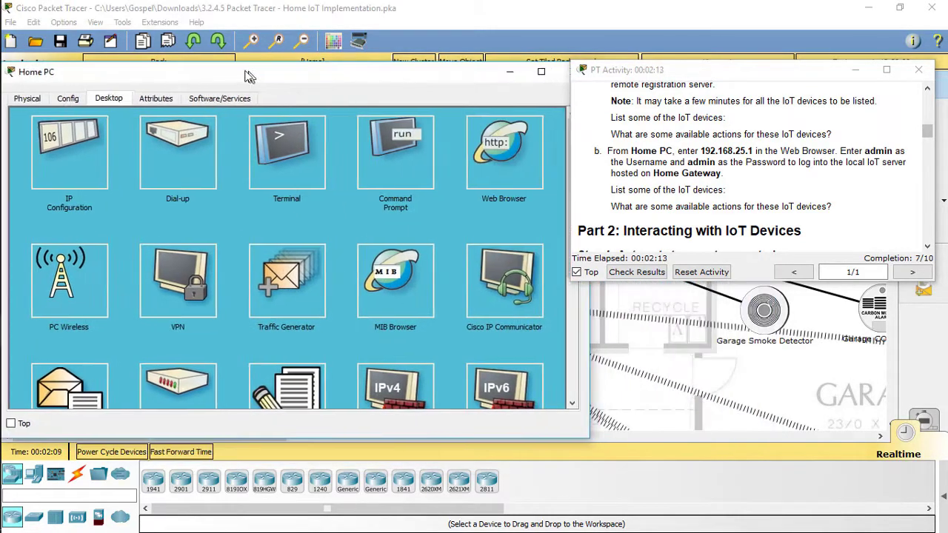
pyautogui.click(485, 147)
pyautogui.click(145, 136)
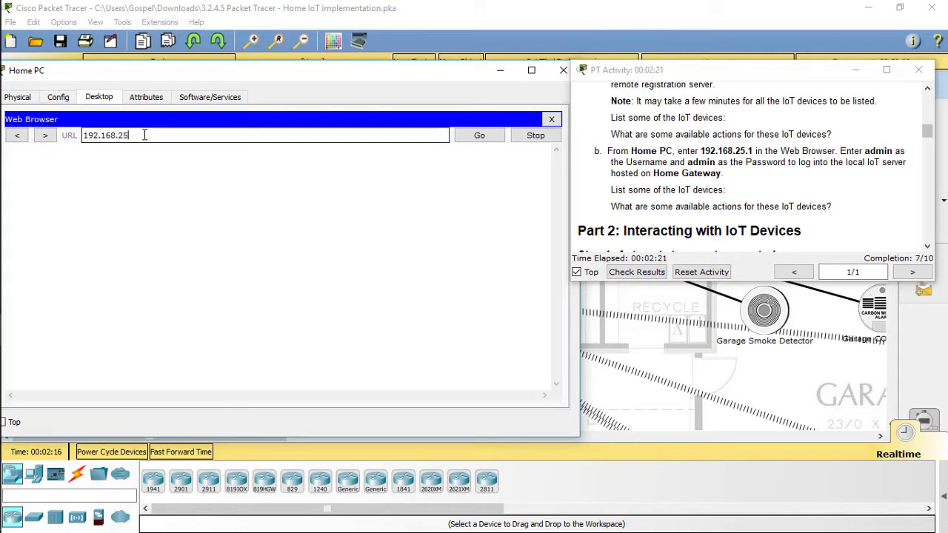
pyautogui.press('Return')
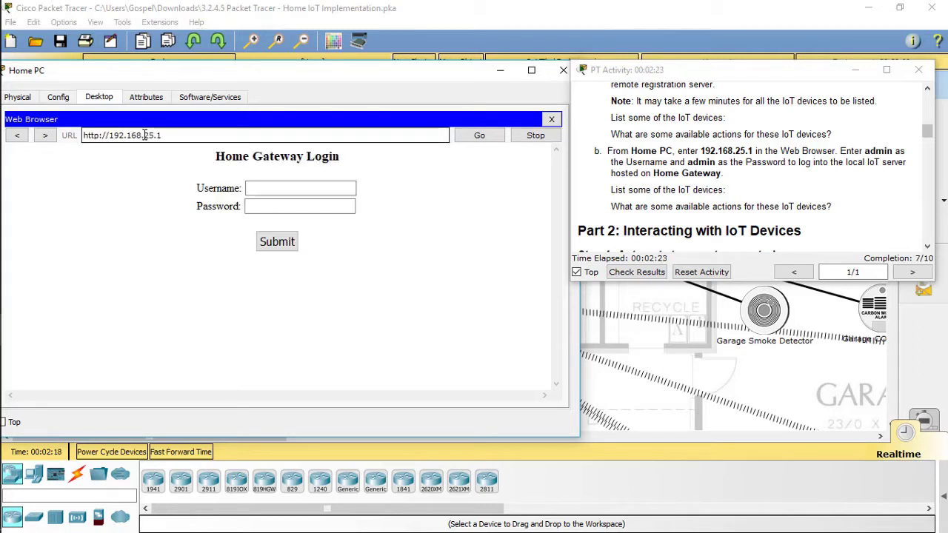
# Sign in to the gateway as admin with its password and scroll the device list.
pyautogui.click(281, 186)
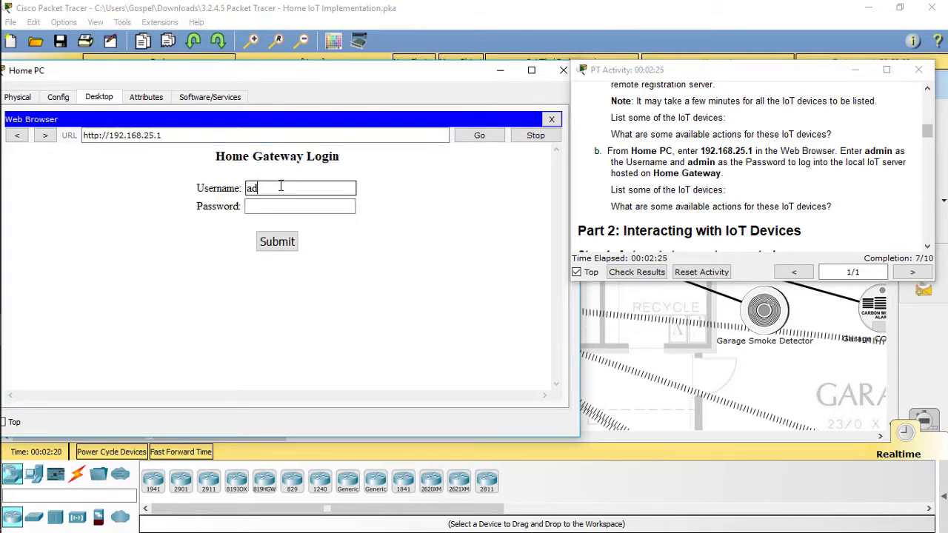
pyautogui.write('admin')
pyautogui.press('Tab')
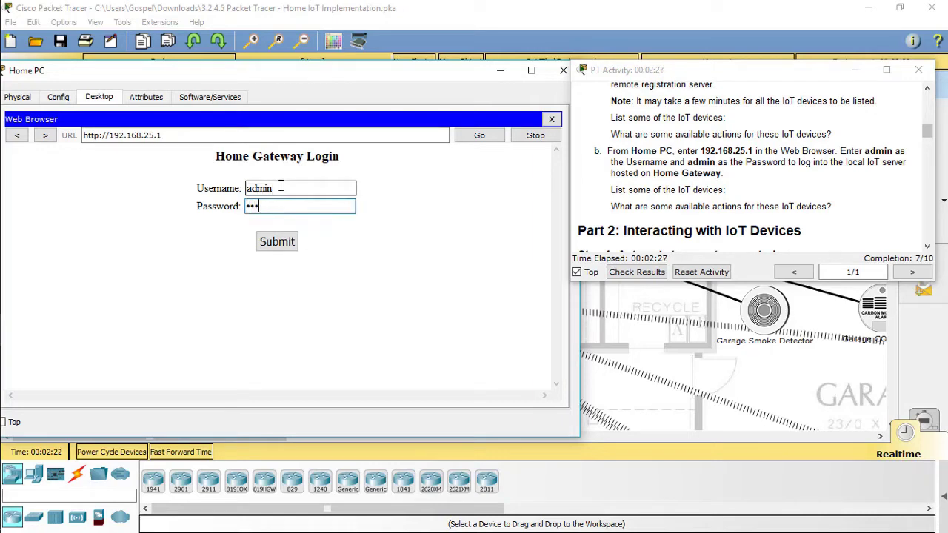
pyautogui.write('admin')
pyautogui.press('Return')
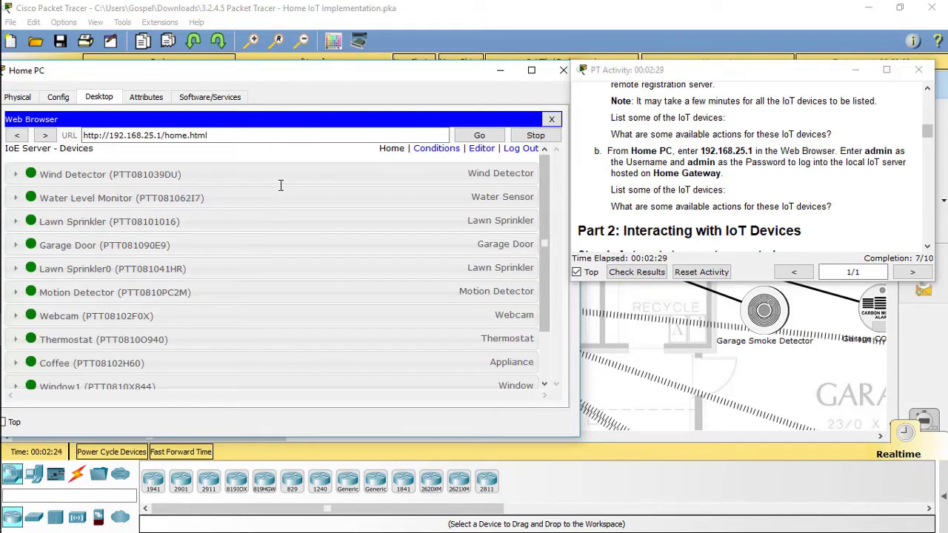
pyautogui.scroll(-2, 175, 337)
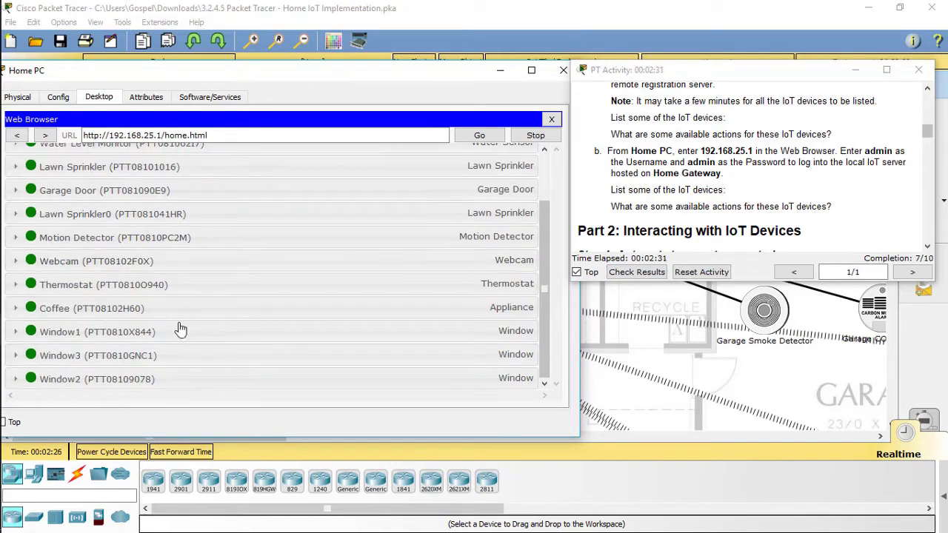
pyautogui.scroll(-3, 712, 180)
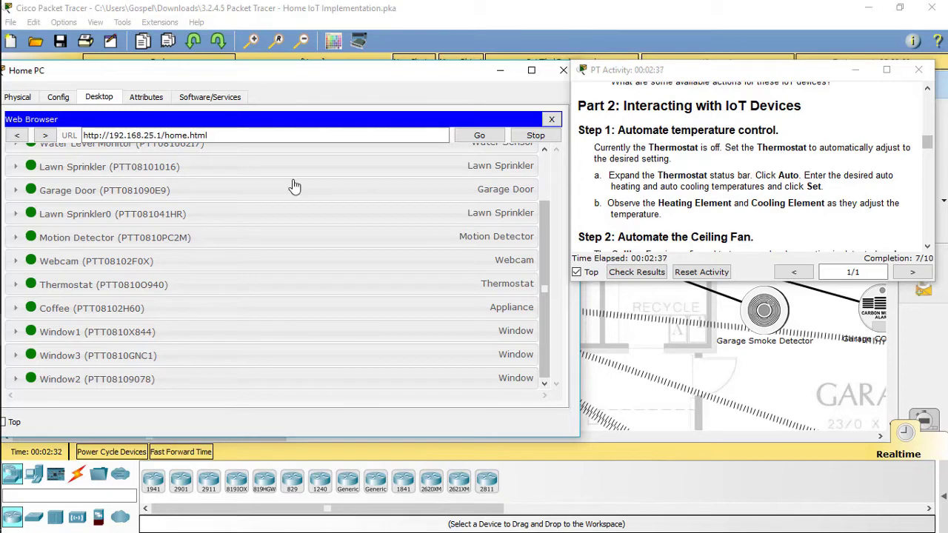
# Switch the Thermostat to Auto mode and set auto cool to 86.0 °F.
pyautogui.click(118, 285)
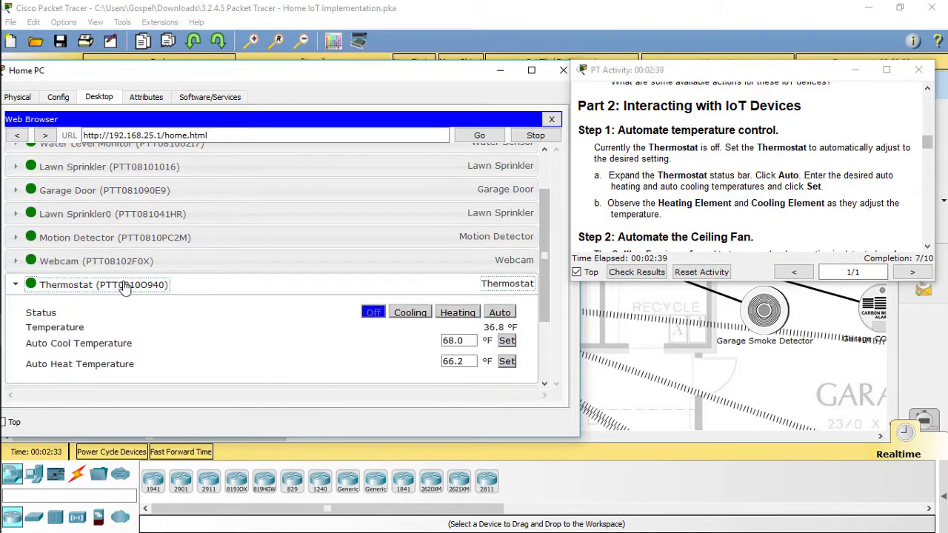
pyautogui.click(501, 312)
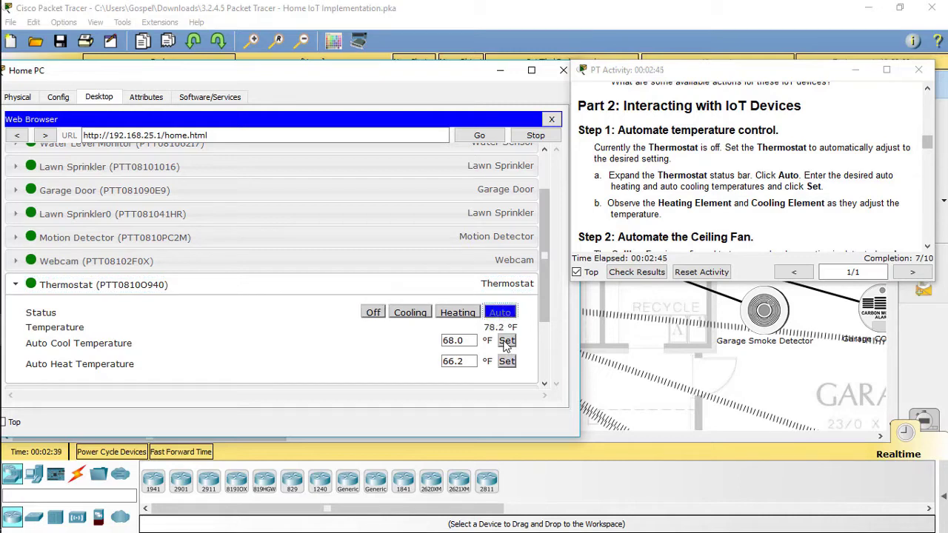
pyautogui.click(506, 343)
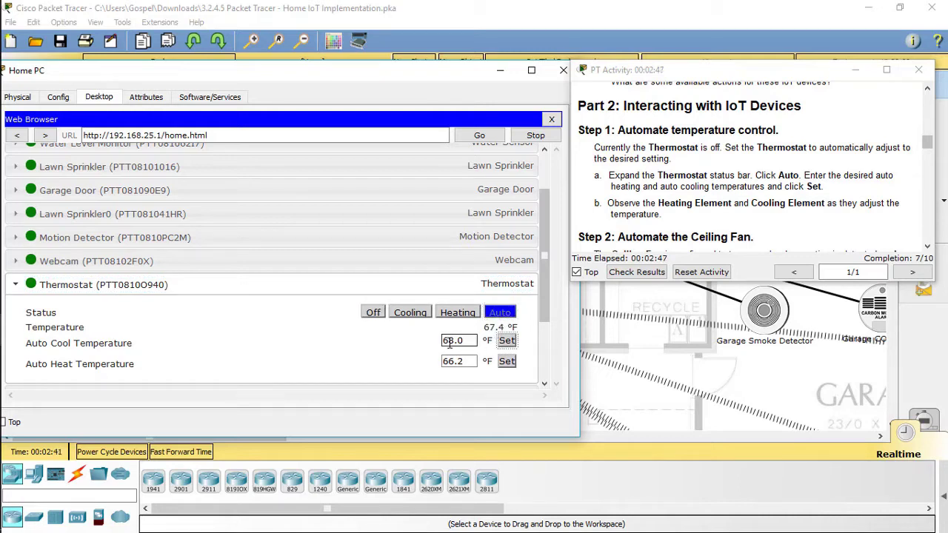
pyautogui.moveTo(449, 343); pyautogui.dragTo(429, 340)
pyautogui.write('86')
pyautogui.click(507, 341)
# Set the Thermostat's auto heat to 61.2 °F and close the Home PC window.
pyautogui.click(455, 361)
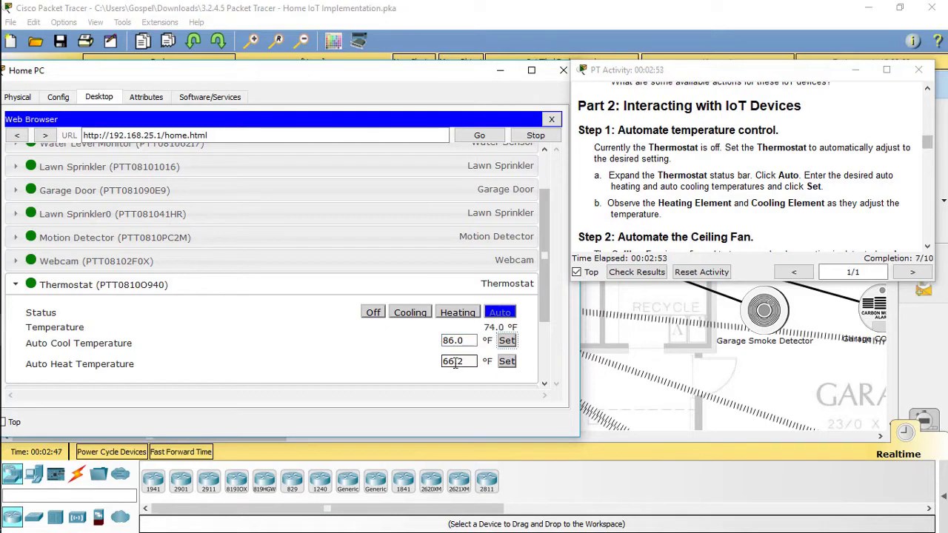
pyautogui.moveTo(454, 362); pyautogui.dragTo(435, 365)
pyautogui.write('61')
pyautogui.click(506, 368)
pyautogui.click(506, 361)
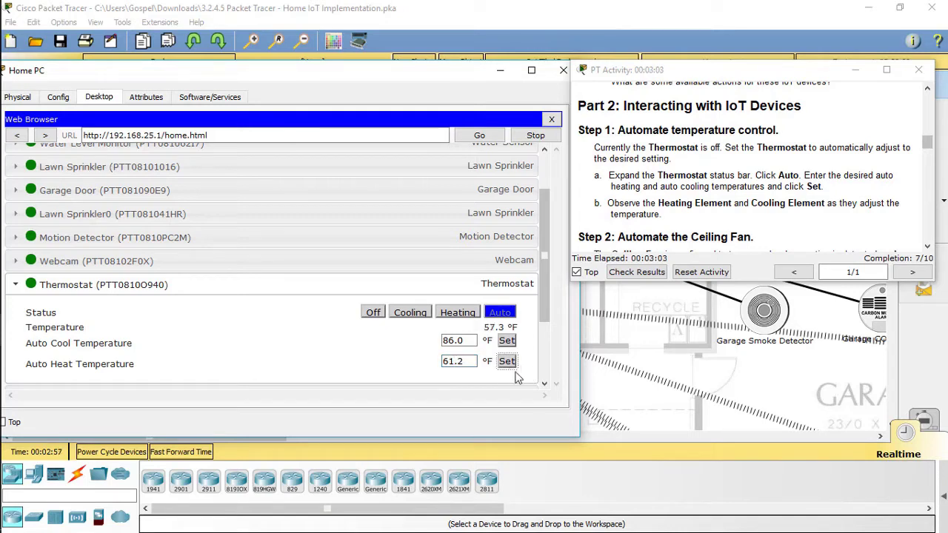
pyautogui.click(563, 70)
# Alt+Click the Motion Sensor beside the Ceiling Fan to start the fan, then read Step 3.
pyautogui.scroll(2, 511, 211)
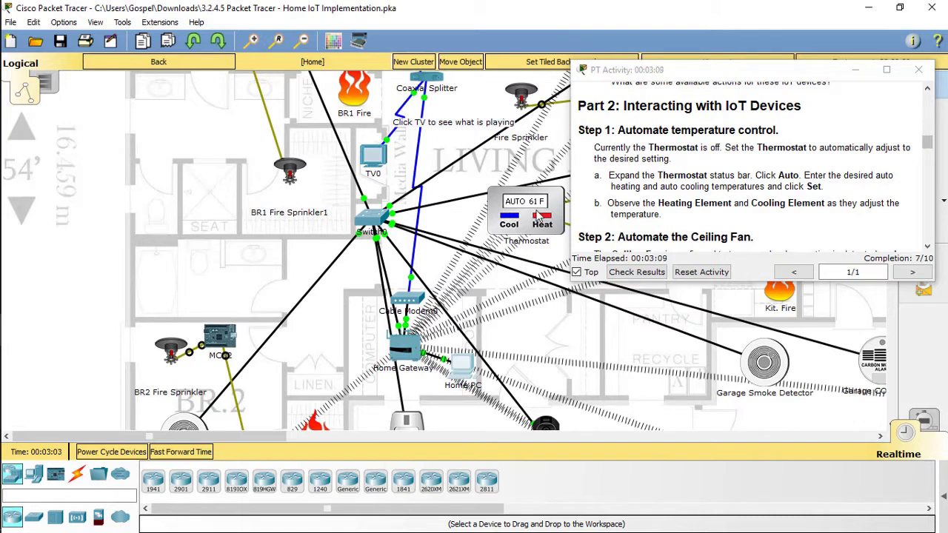
pyautogui.scroll(-3, 688, 185)
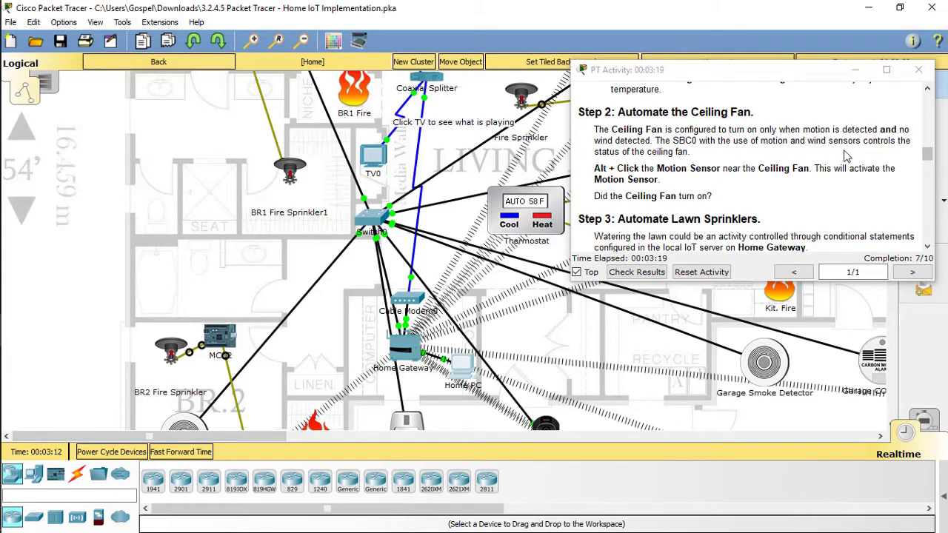
pyautogui.scroll(4, 524, 178)
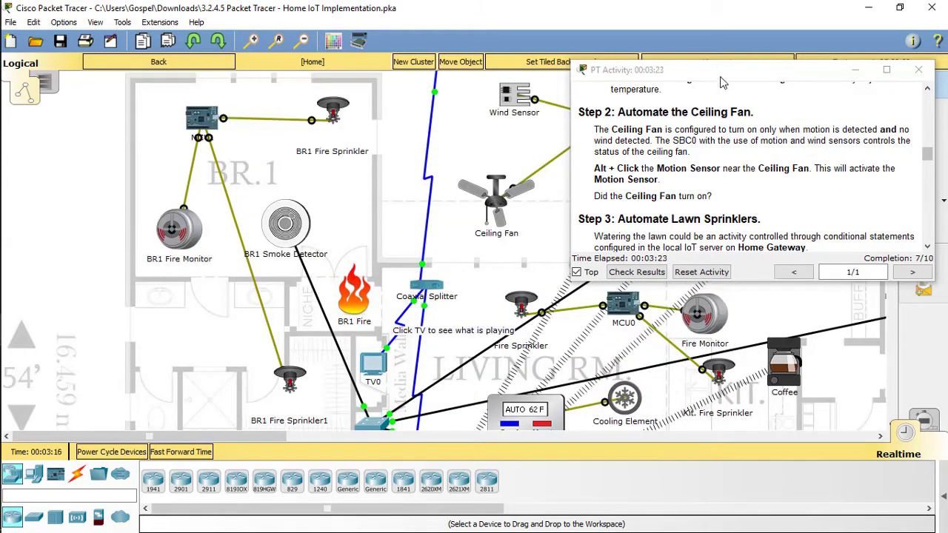
pyautogui.moveTo(722, 83); pyautogui.dragTo(208, 127)
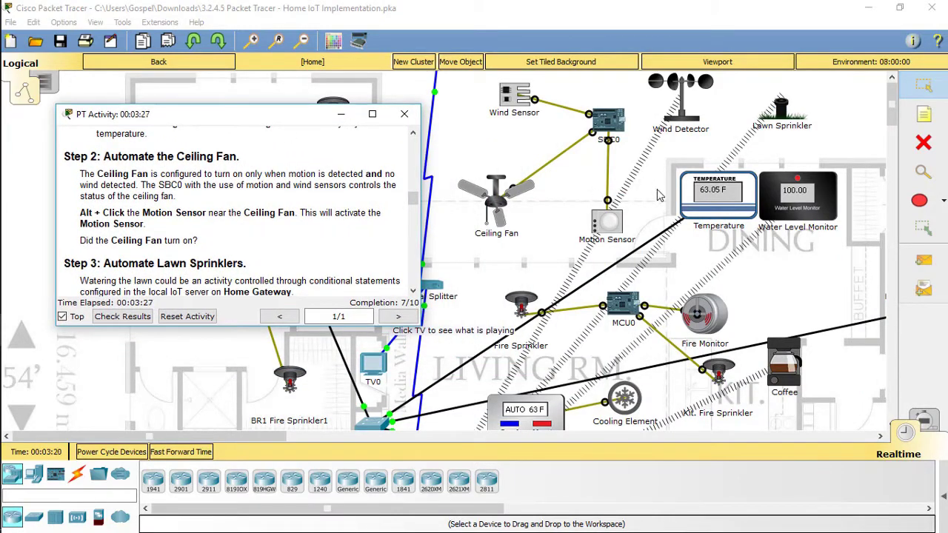
pyautogui.keyDown('alt'); pyautogui.click(613, 221); pyautogui.keyUp('alt')
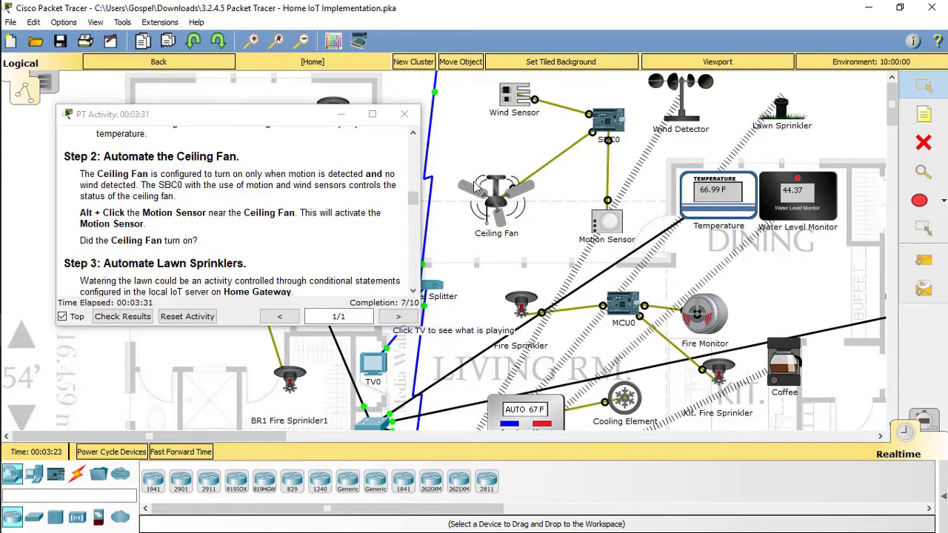
pyautogui.scroll(-2, 413, 197)
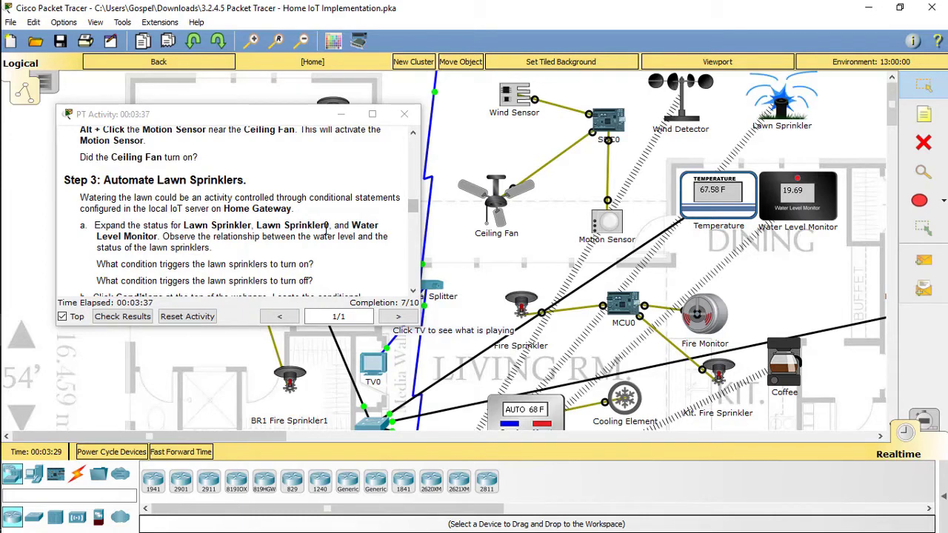
# Return to the Home PC browser, move the instructions right and collapse the Thermostat.
pyautogui.moveTo(2, 289)
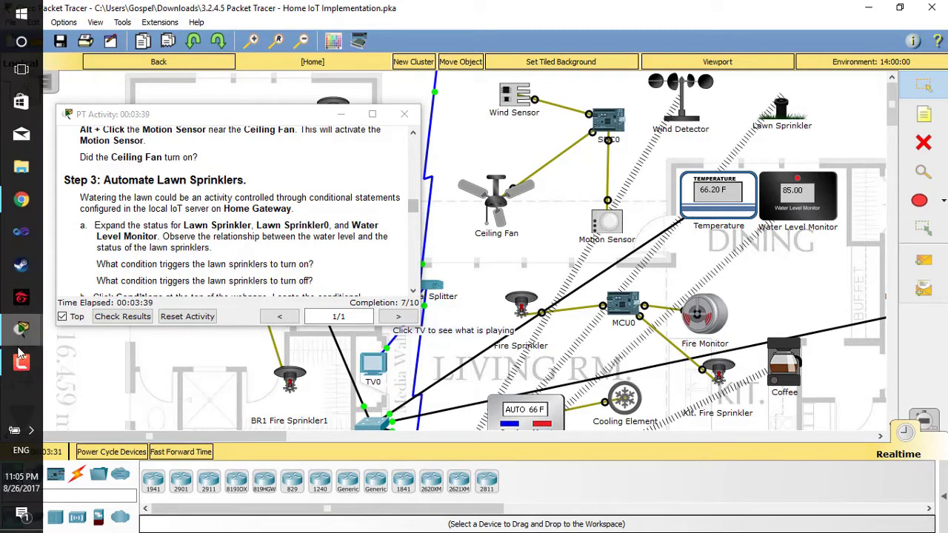
pyautogui.moveTo(20, 331)
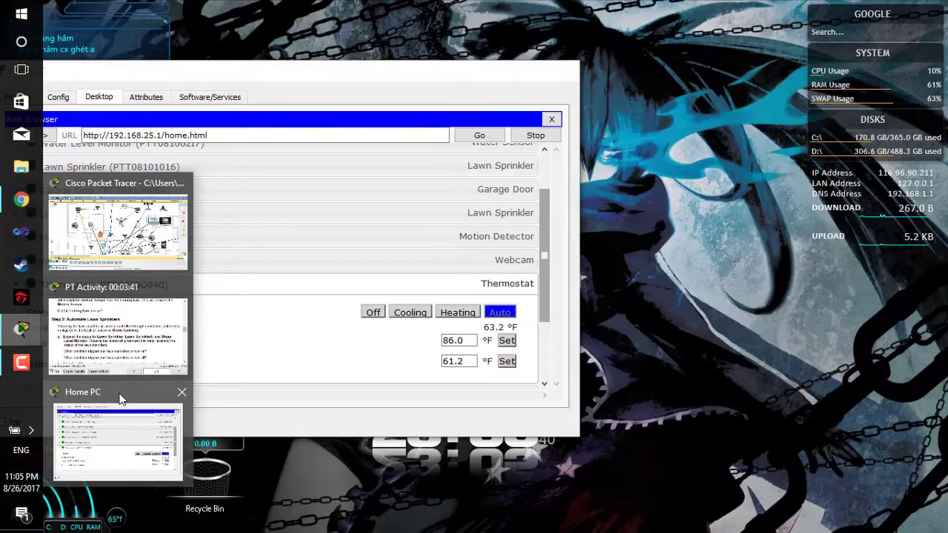
pyautogui.click(121, 399)
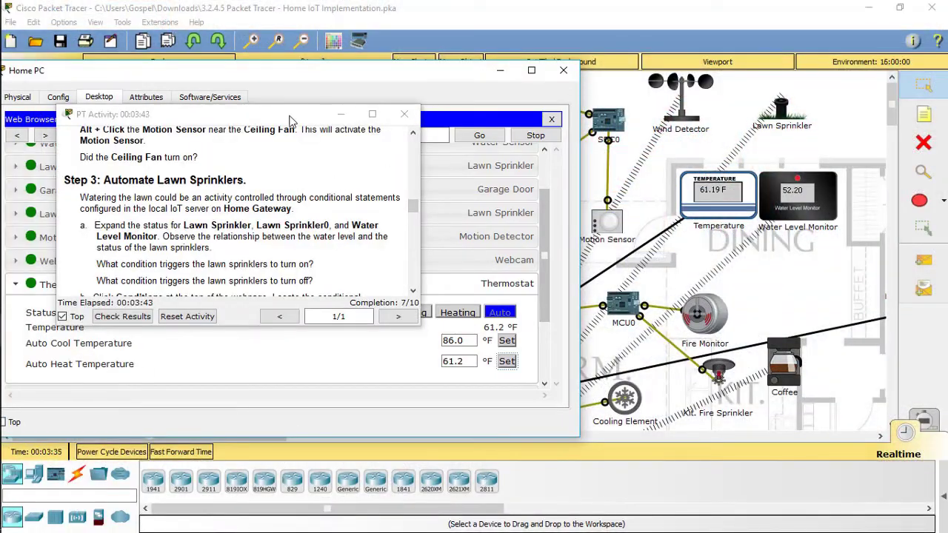
pyautogui.moveTo(290, 120); pyautogui.dragTo(825, 127)
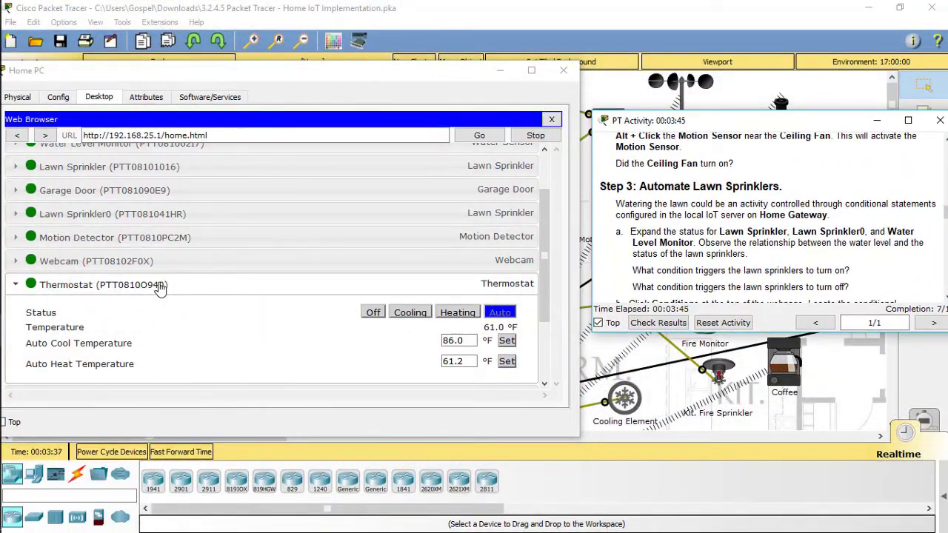
pyautogui.click(161, 286)
pyautogui.scroll(2, 174, 289)
# Expand Lawn Sprinkler, Lawn Sprinkler0 and Water Level Monitor (32.06 cm), then open Conditions.
pyautogui.click(135, 222)
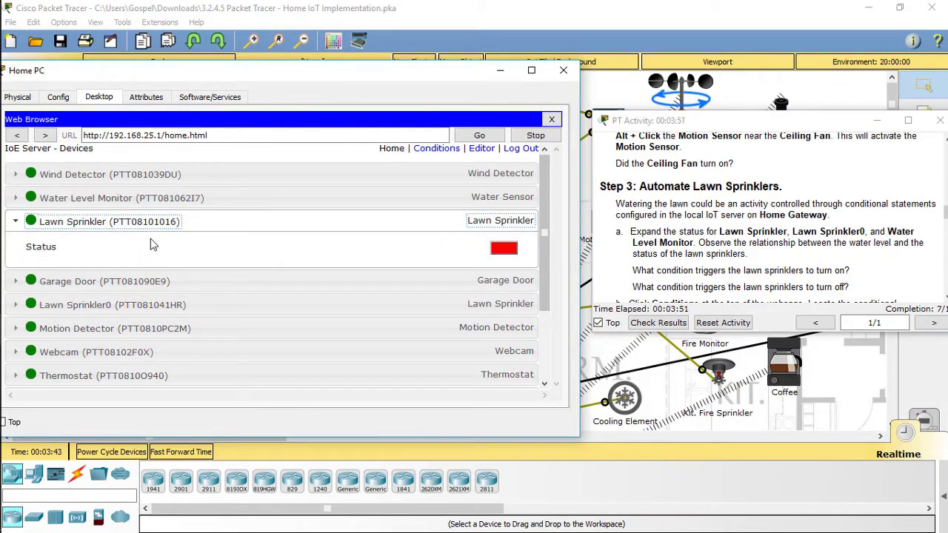
pyautogui.scroll(-3, 162, 276)
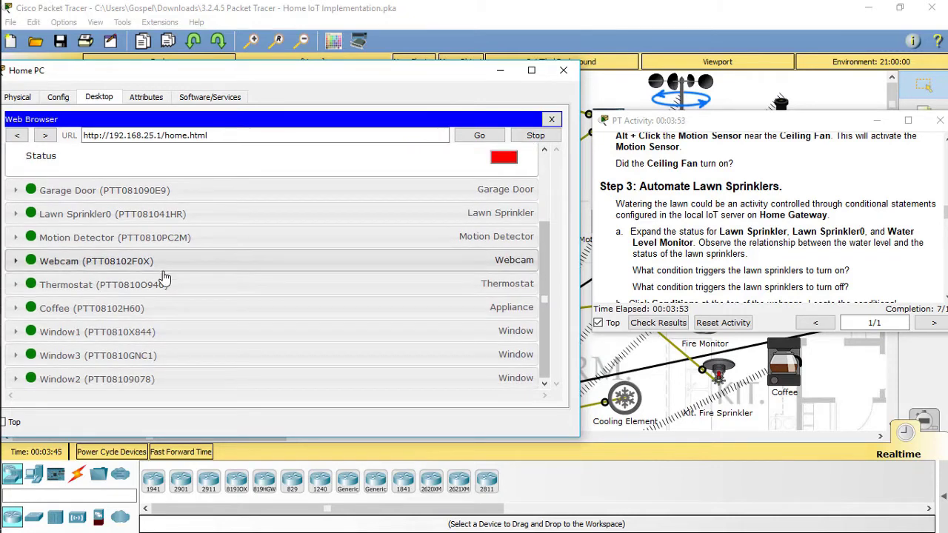
pyautogui.click(93, 216)
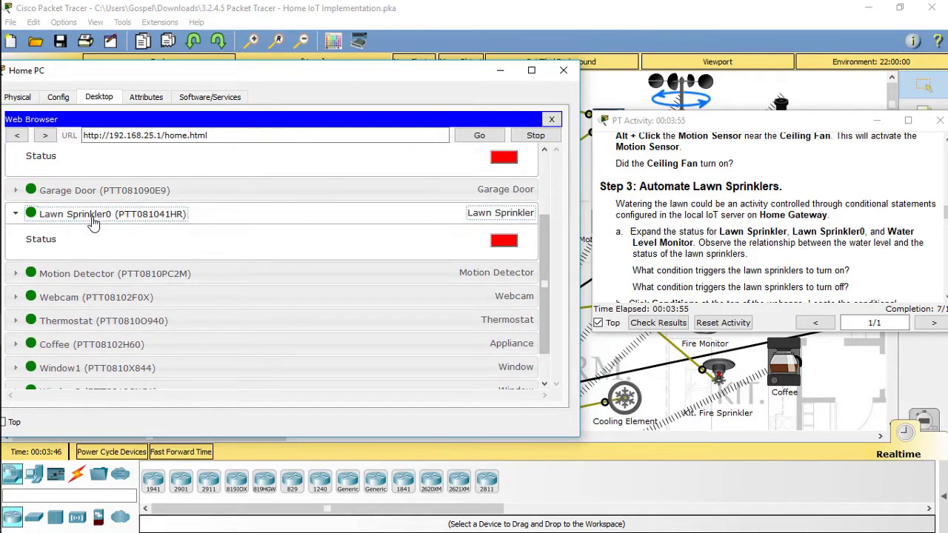
pyautogui.scroll(-1, 100, 252)
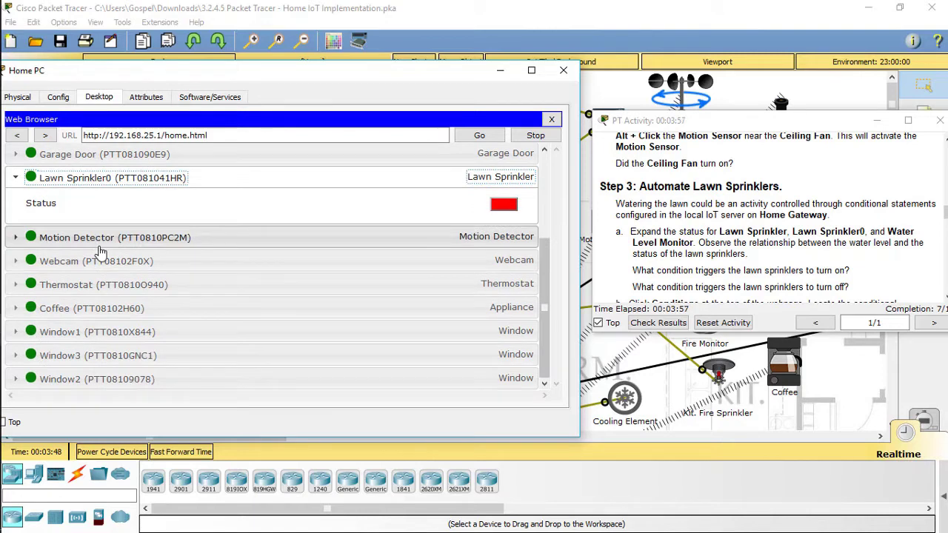
pyautogui.scroll(4, 101, 252)
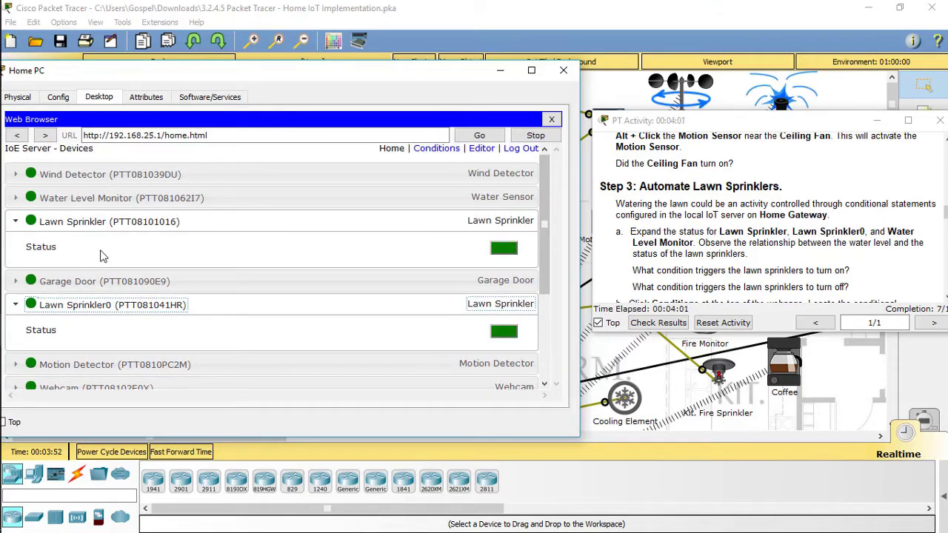
pyautogui.click(116, 206)
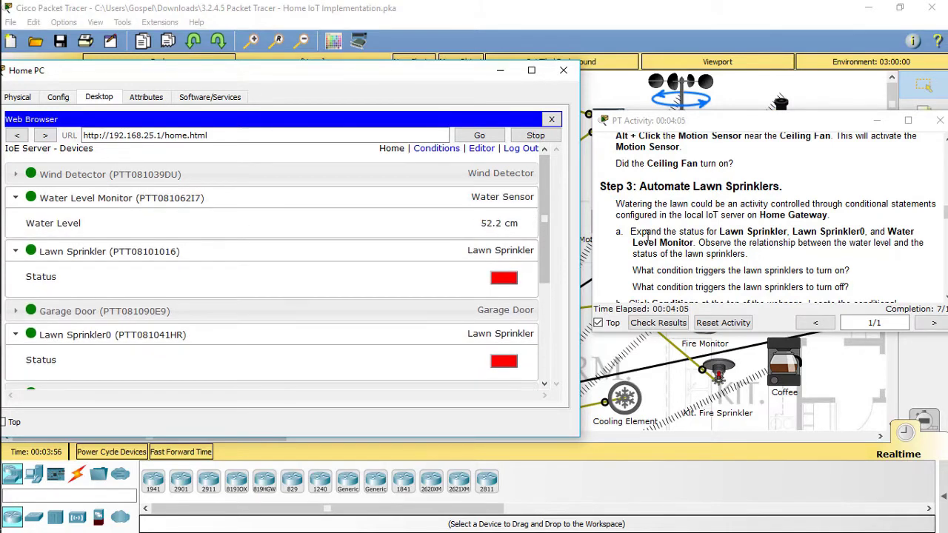
pyautogui.scroll(-1, 711, 233)
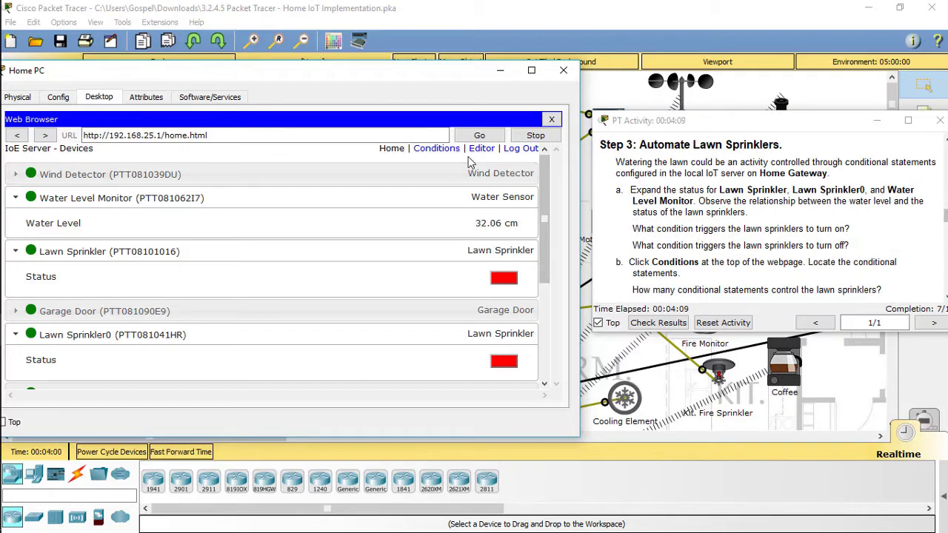
pyautogui.click(448, 150)
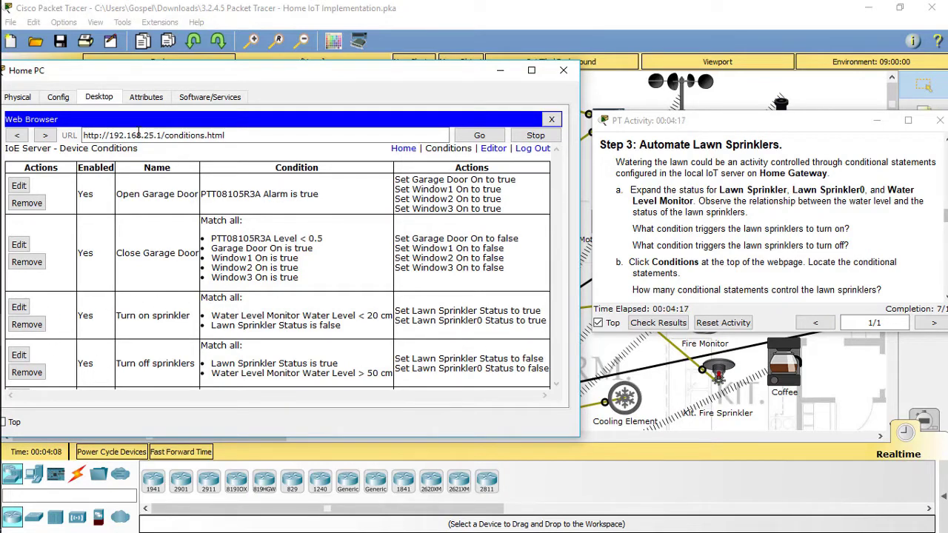
# Go back to the Home device list and expand Motion Detector and Webcam, showing a blank image.
pyautogui.click(403, 149)
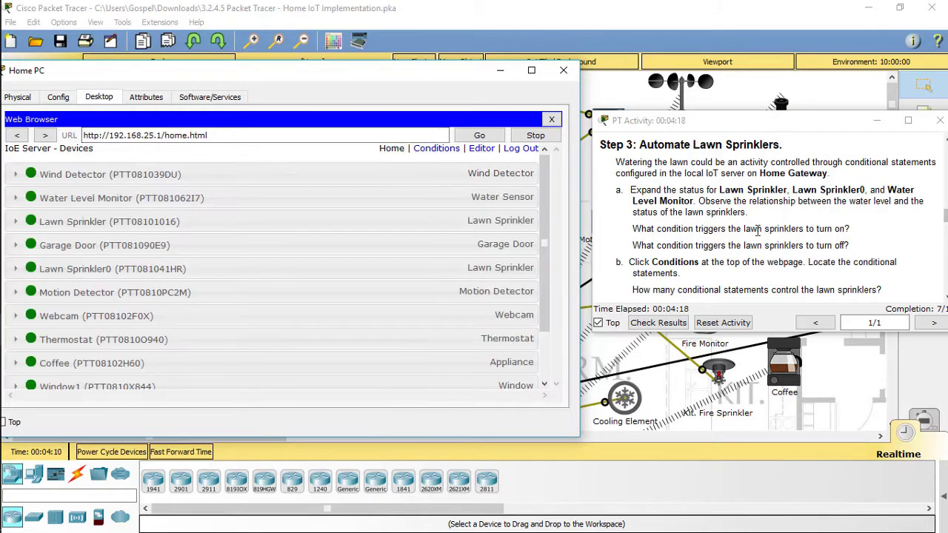
pyautogui.scroll(-1, 758, 231)
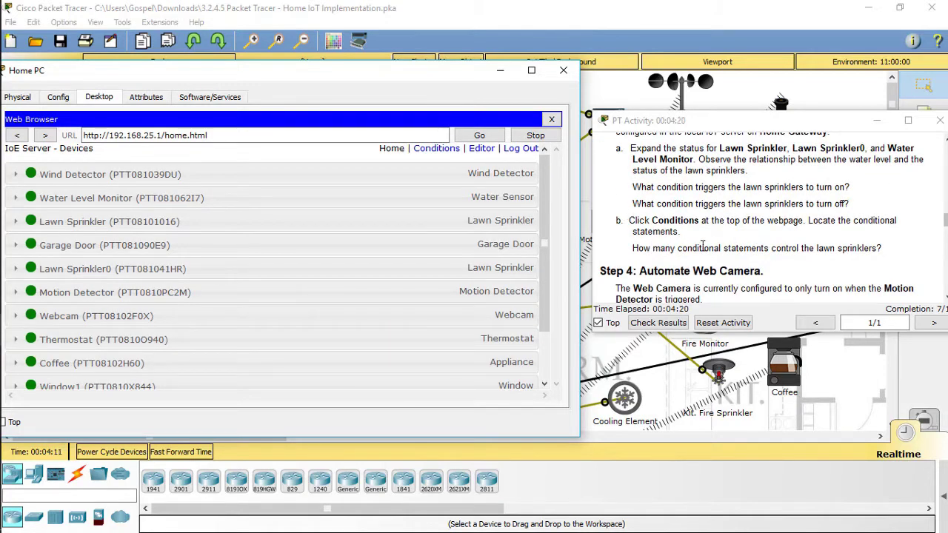
pyautogui.scroll(-1, 749, 248)
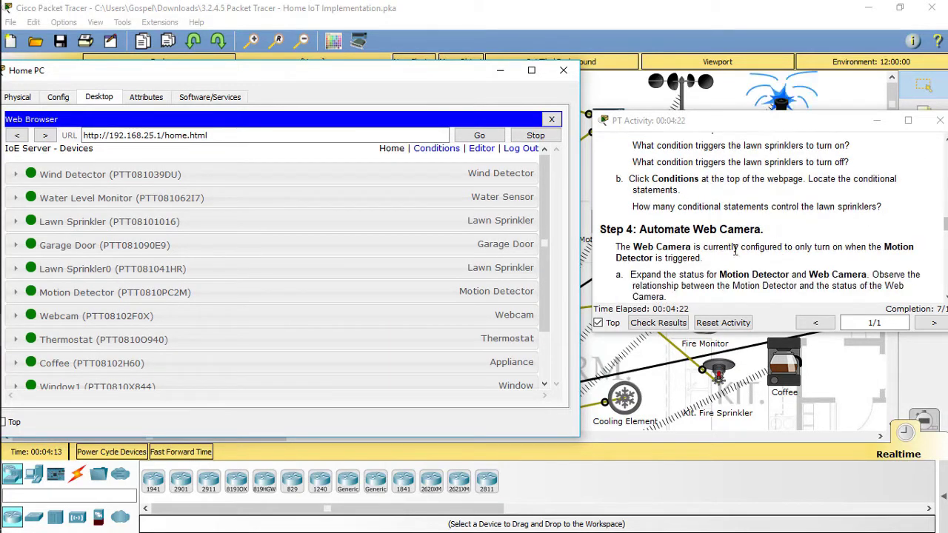
pyautogui.scroll(-1, 711, 235)
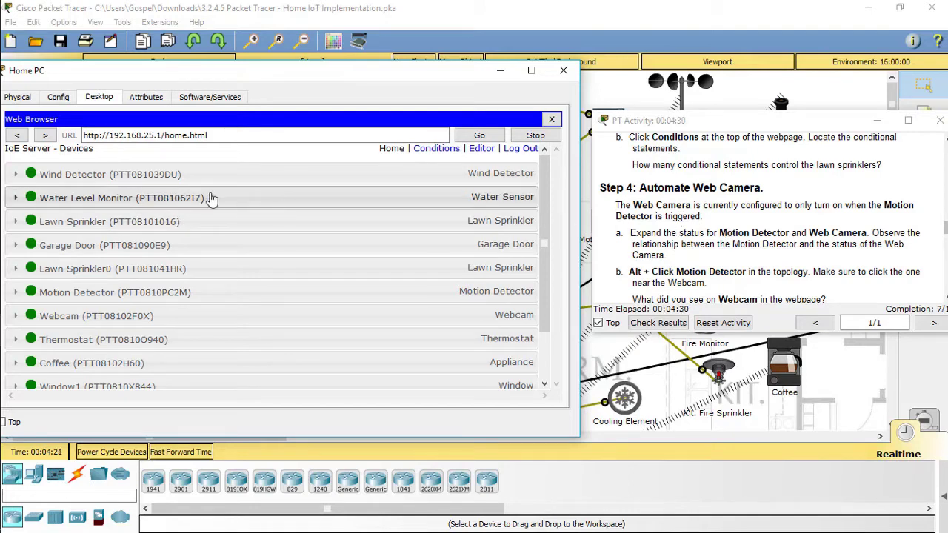
pyautogui.scroll(-1, 178, 214)
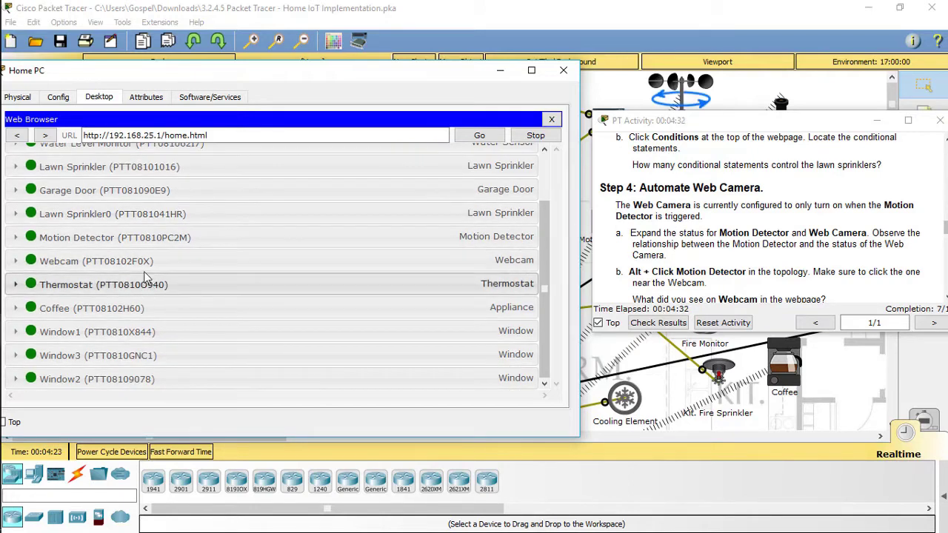
pyautogui.click(148, 237)
pyautogui.click(124, 304)
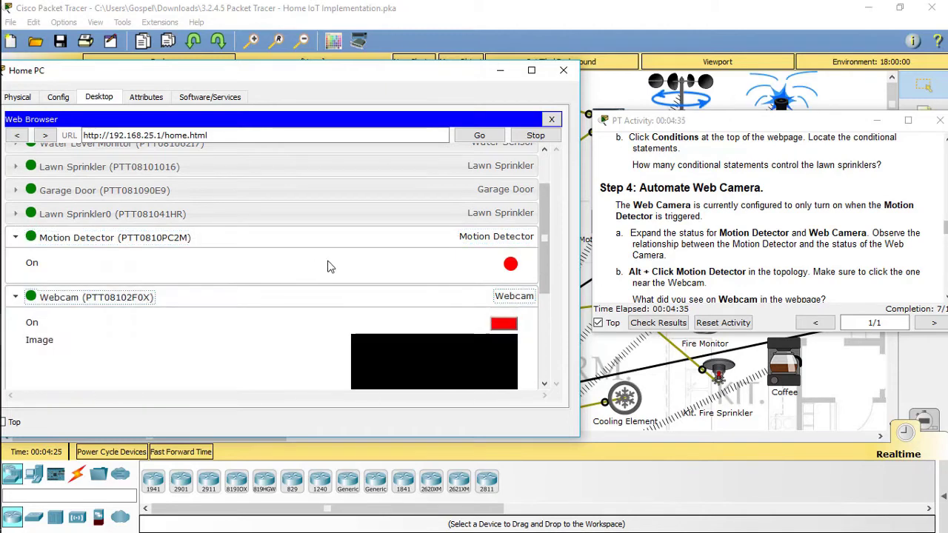
pyautogui.scroll(-2, 334, 263)
pyautogui.scroll(1, 296, 262)
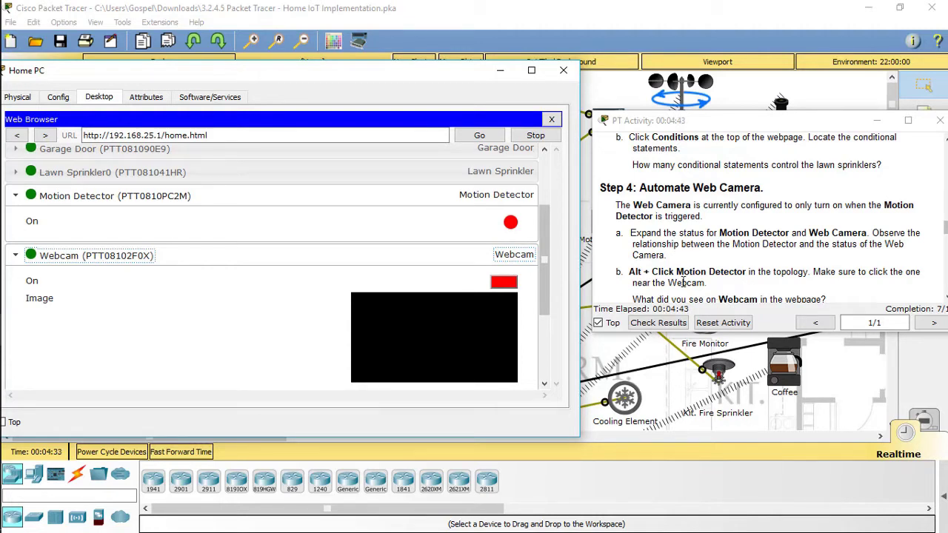
pyautogui.scroll(-1, 683, 283)
# Alt+Click the Motion Detector near the Webcam in the workspace.
pyautogui.click(688, 43)
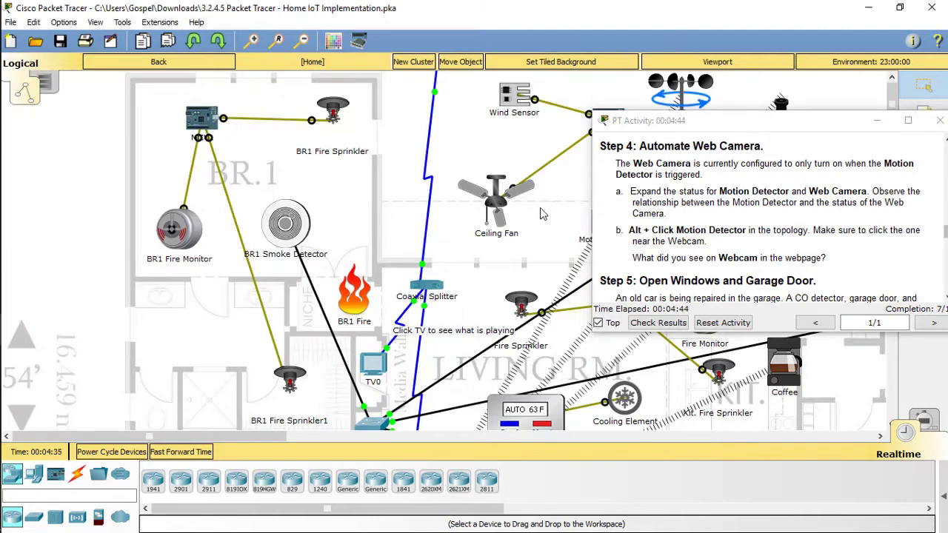
pyautogui.scroll(-5, 543, 213)
pyautogui.scroll(-4, 543, 212)
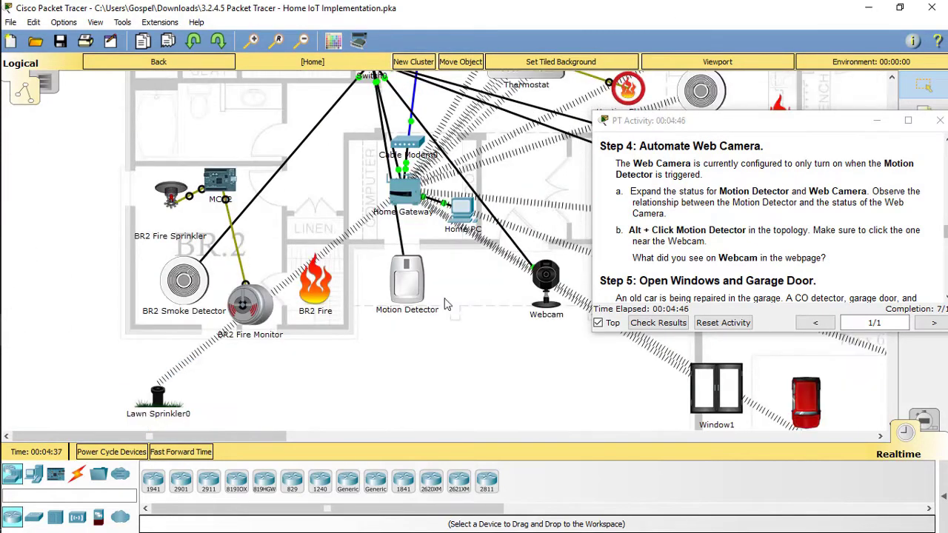
pyautogui.keyDown('alt'); pyautogui.click(402, 291); pyautogui.keyUp('alt')
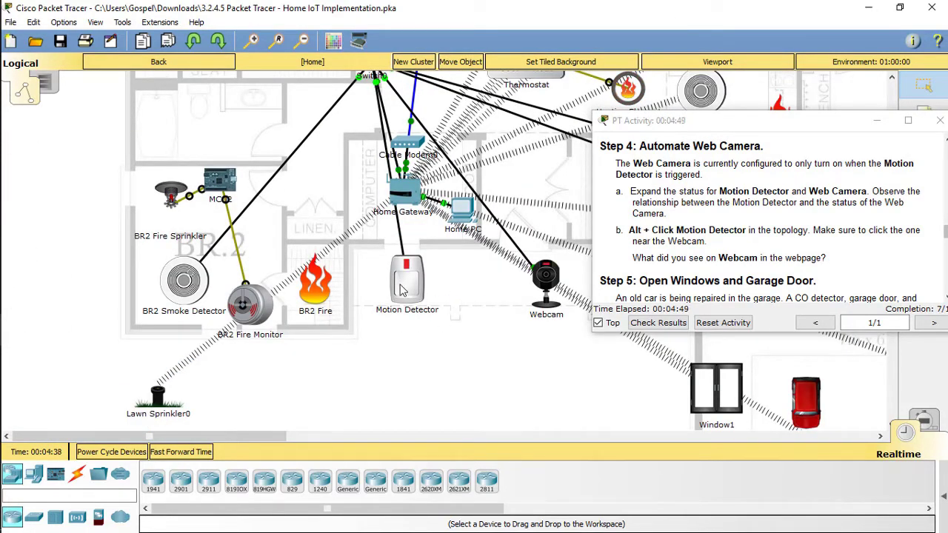
# Check the Webcam status in the Home PC browser and collapse the Motion Detector row.
pyautogui.moveTo(4, 300)
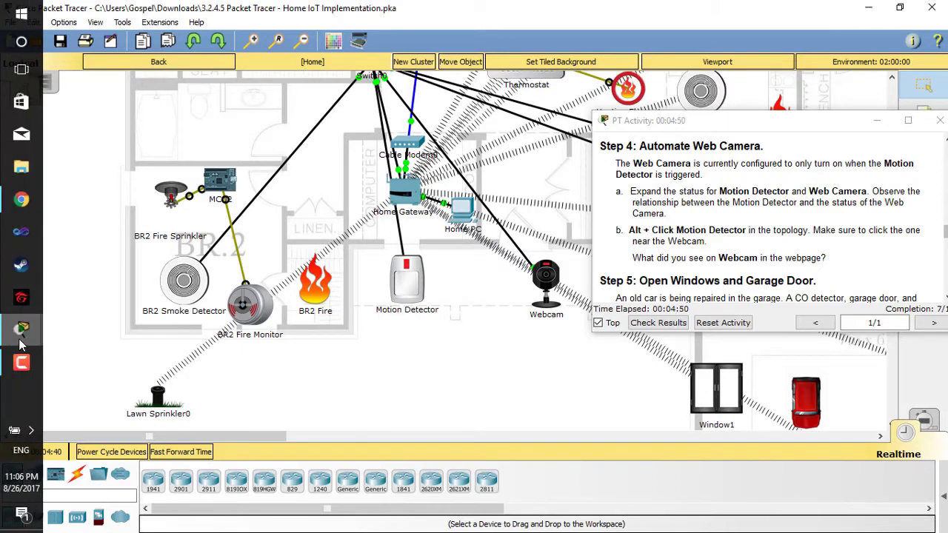
pyautogui.moveTo(21, 337)
pyautogui.click(111, 463)
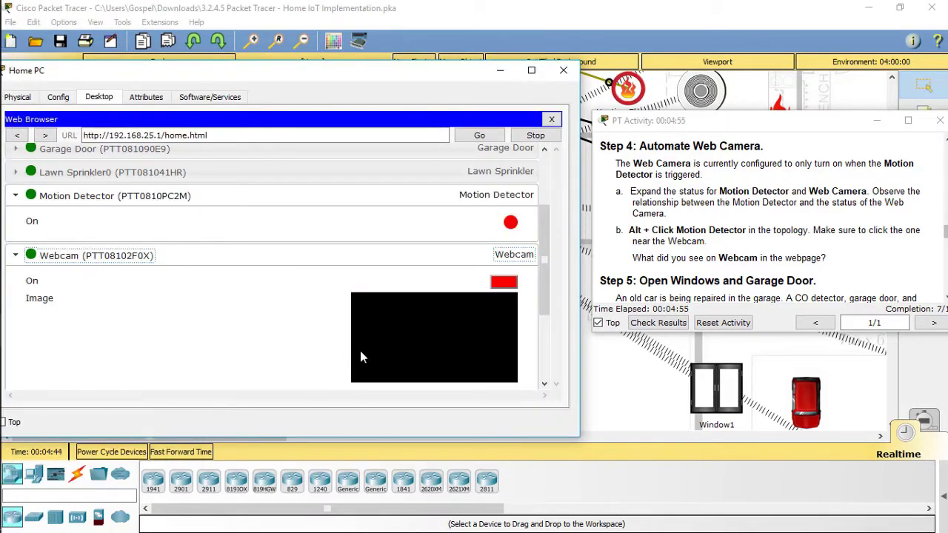
pyautogui.scroll(-2, 736, 222)
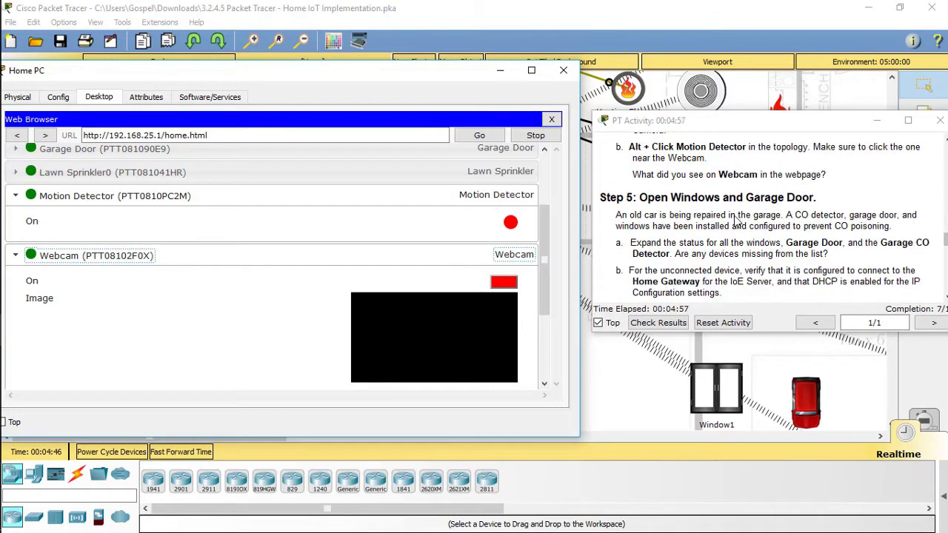
pyautogui.scroll(-1, 698, 222)
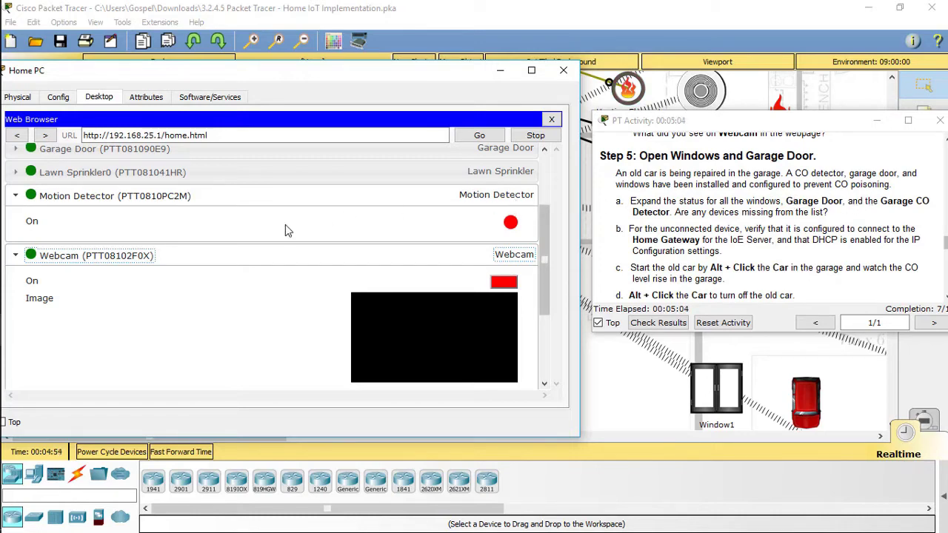
pyautogui.click(95, 198)
# Collapse the Webcam entry and expand the Window1, Window3 and Window2 statuses.
pyautogui.click(96, 222)
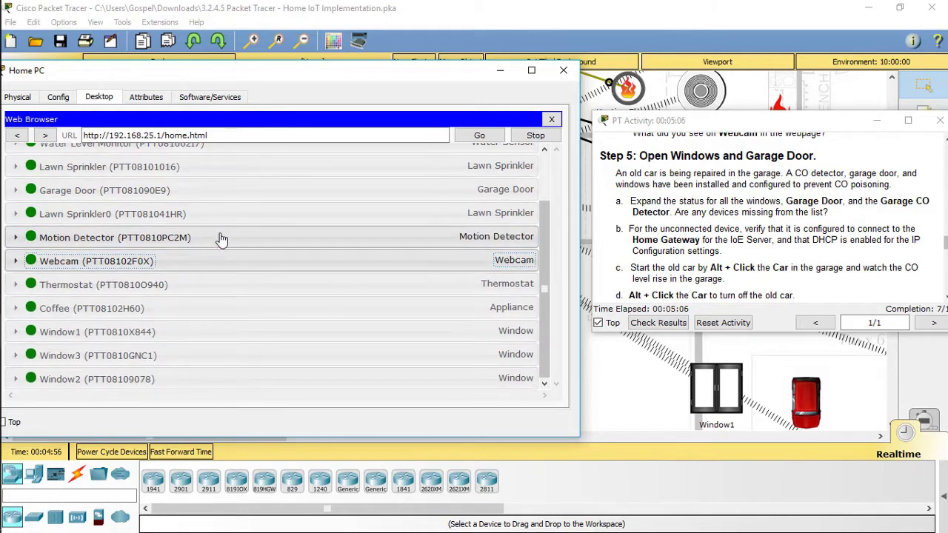
pyautogui.click(123, 332)
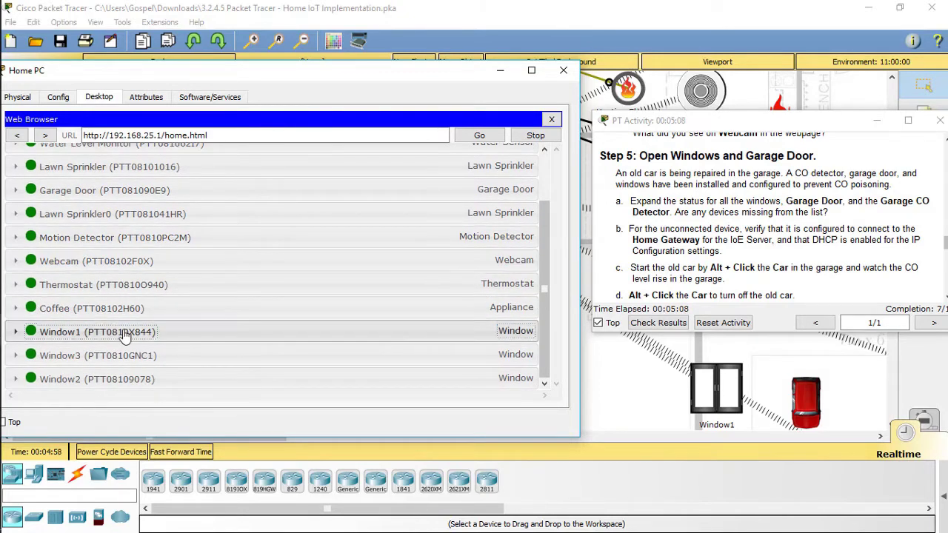
pyautogui.scroll(-1, 122, 370)
pyautogui.click(127, 361)
pyautogui.scroll(-1, 153, 353)
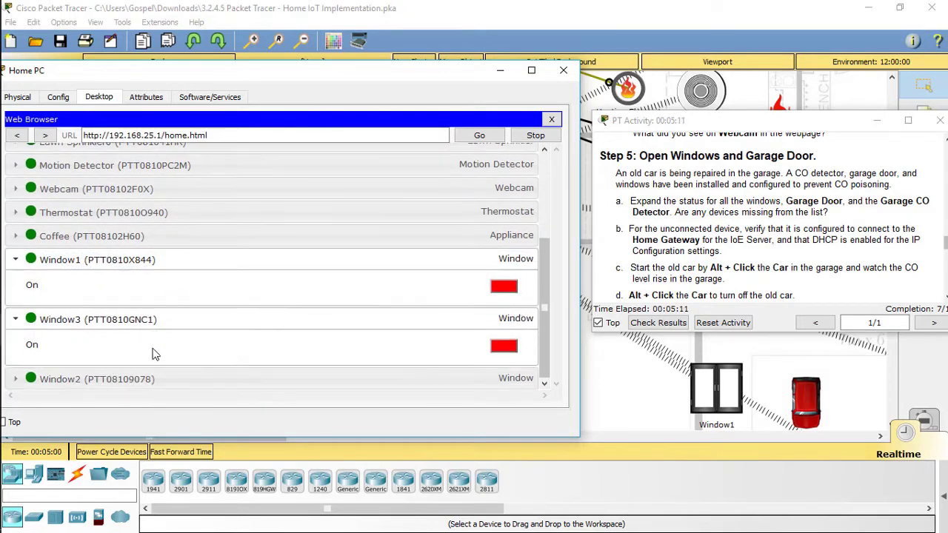
pyautogui.click(119, 379)
pyautogui.scroll(-1, 188, 322)
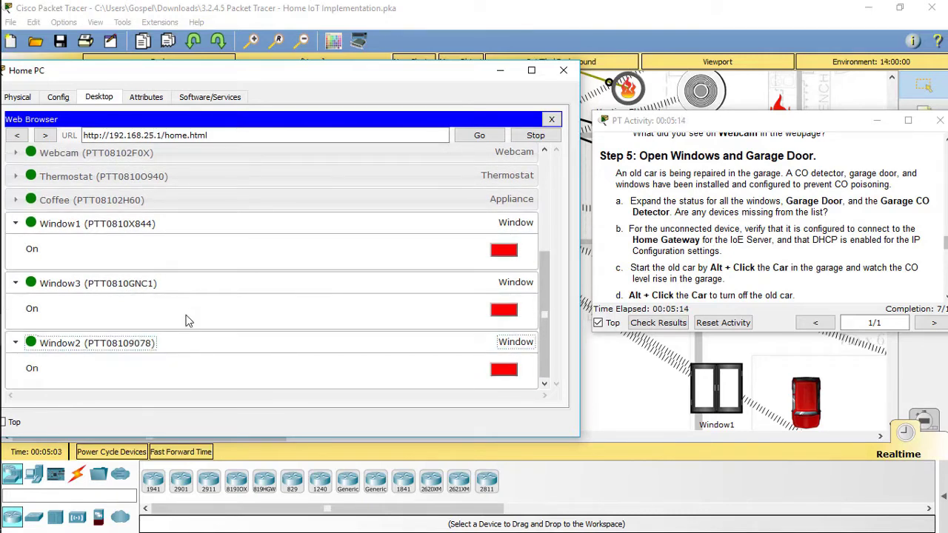
pyautogui.scroll(2, 187, 321)
# Expand the Garage Door status, highlight the Garage CO Detector note, and return to the floor plan.
pyautogui.click(110, 166)
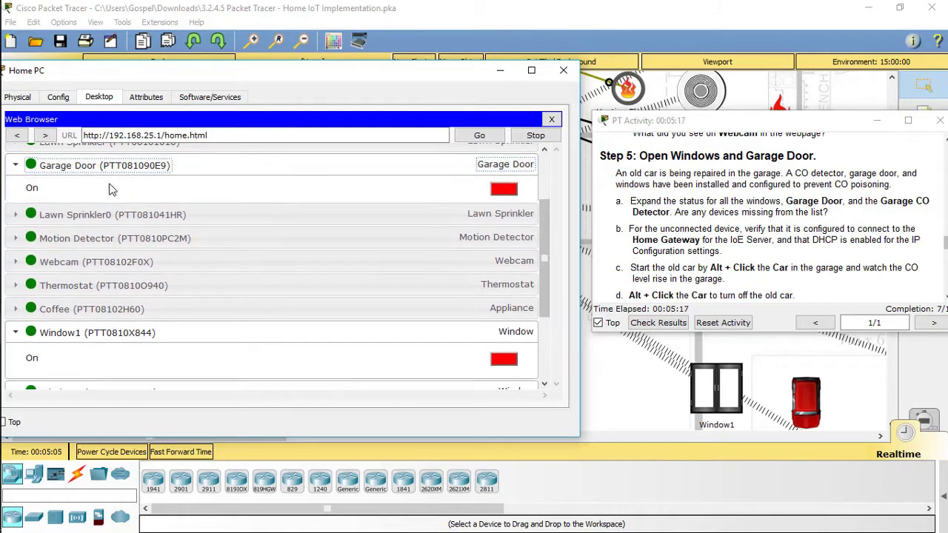
pyautogui.scroll(2, 111, 225)
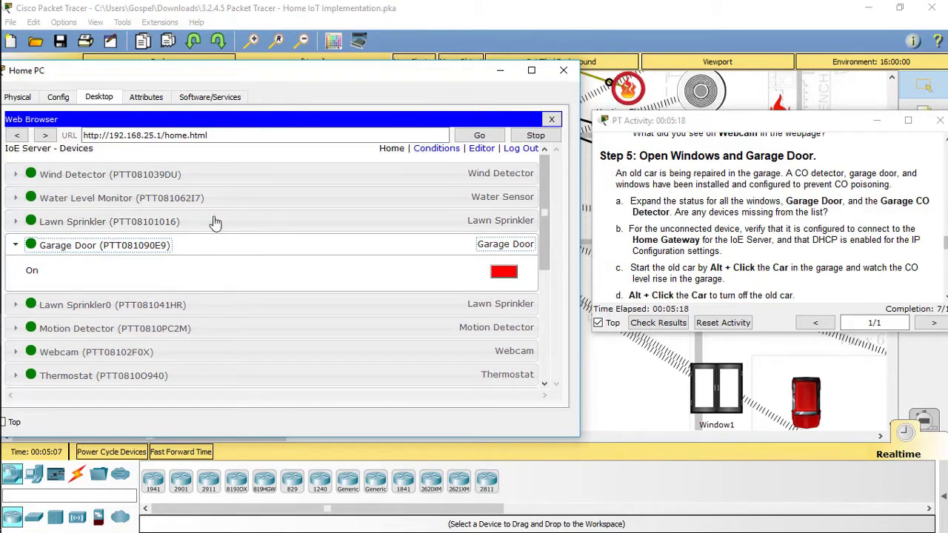
pyautogui.moveTo(881, 200); pyautogui.dragTo(935, 198)
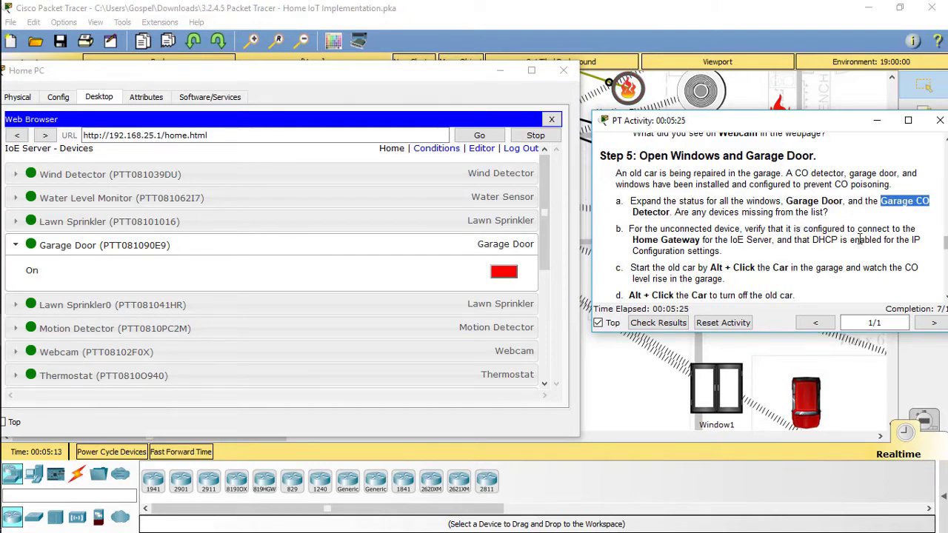
pyautogui.click(586, 193)
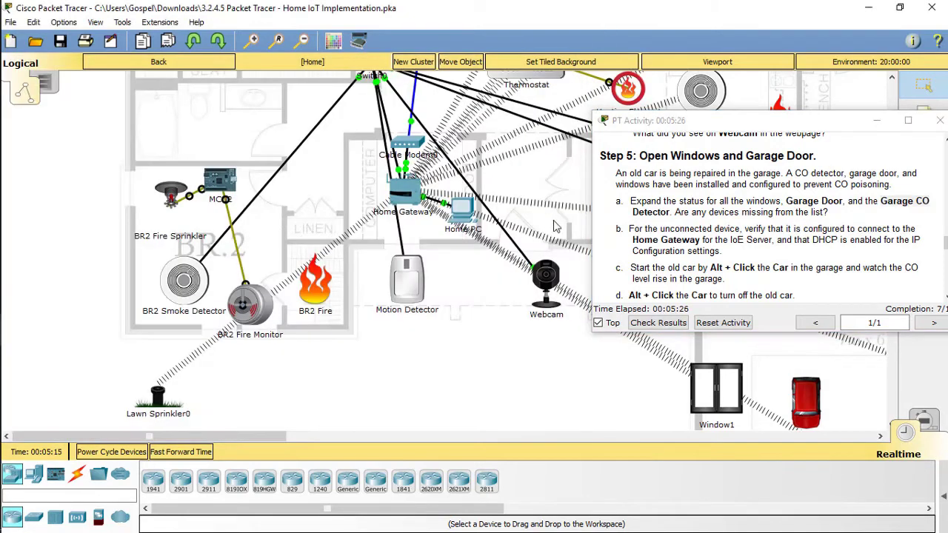
# Move the activity instructions aside, turn off Top, and send them behind the floor plan.
pyautogui.moveTo(822, 124); pyautogui.dragTo(398, 196)
pyautogui.moveTo(285, 438); pyautogui.dragTo(336, 438)
pyautogui.click(187, 393)
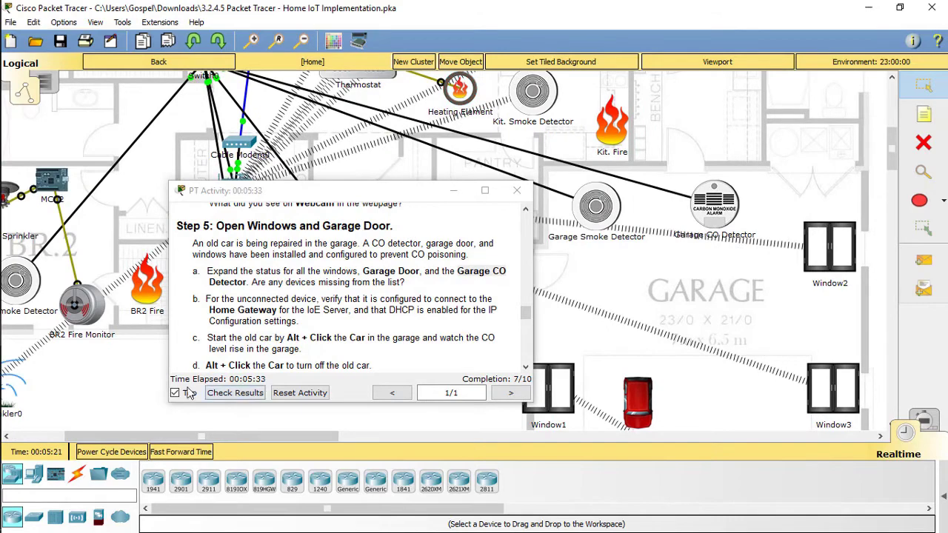
pyautogui.click(675, 448)
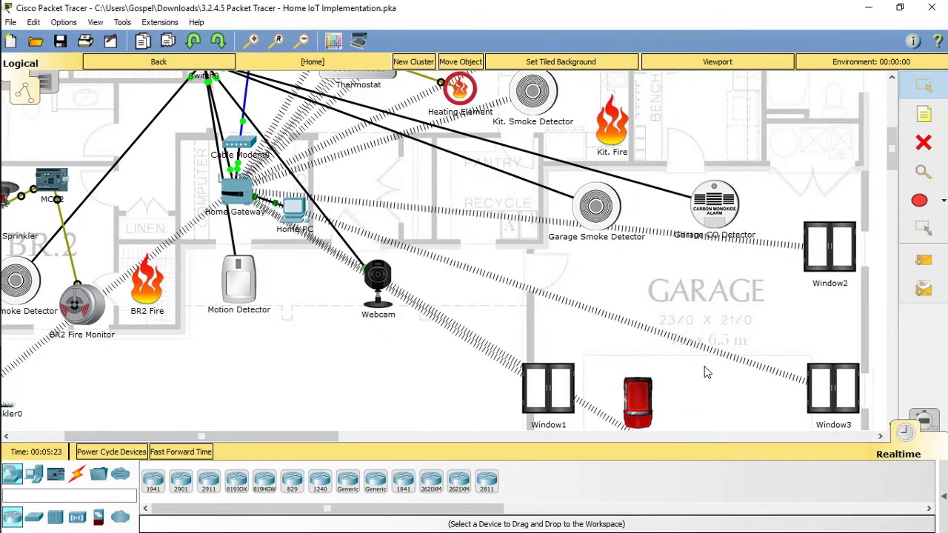
pyautogui.scroll(3, 707, 372)
pyautogui.scroll(-1, 722, 376)
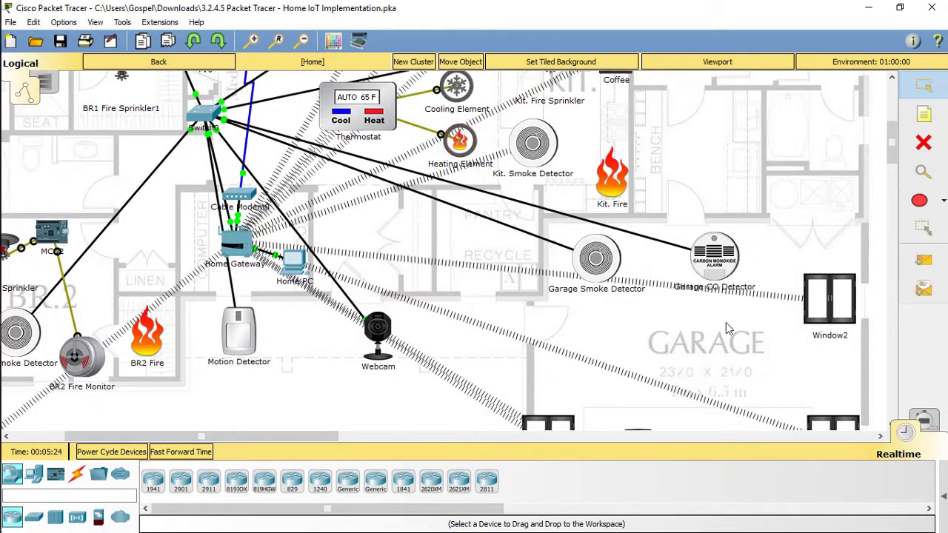
# Set the Garage CO Detector's FastEthernet0 to DHCP, obtaining 192.168.25.127.
pyautogui.click(716, 259)
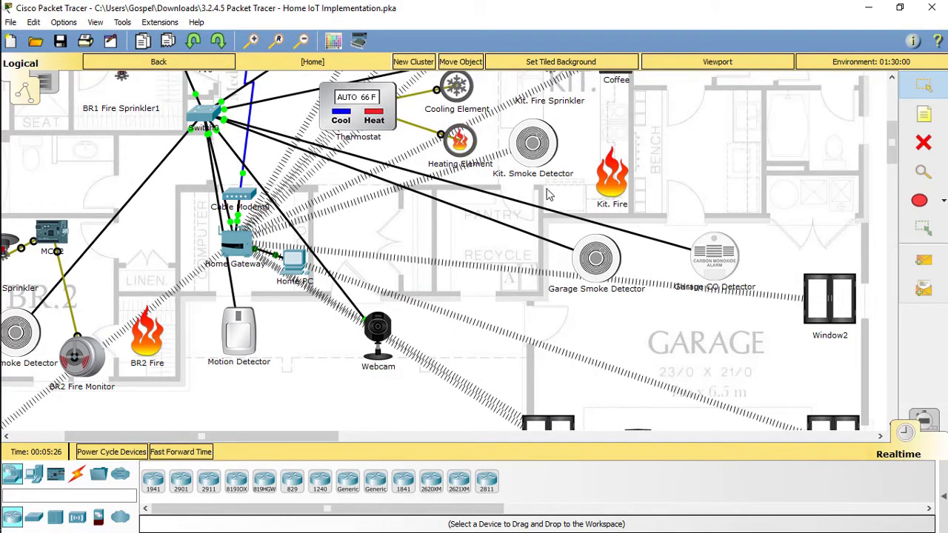
pyautogui.click(314, 127)
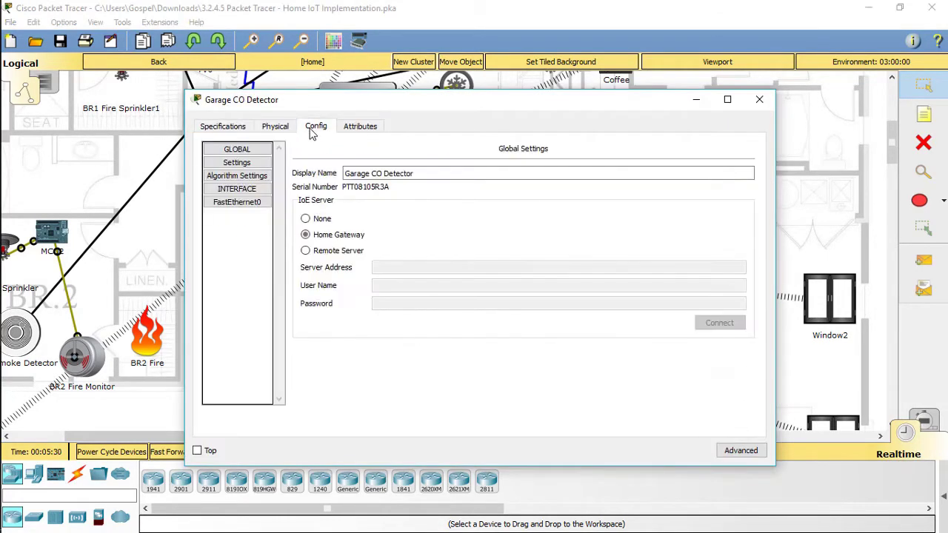
pyautogui.click(249, 209)
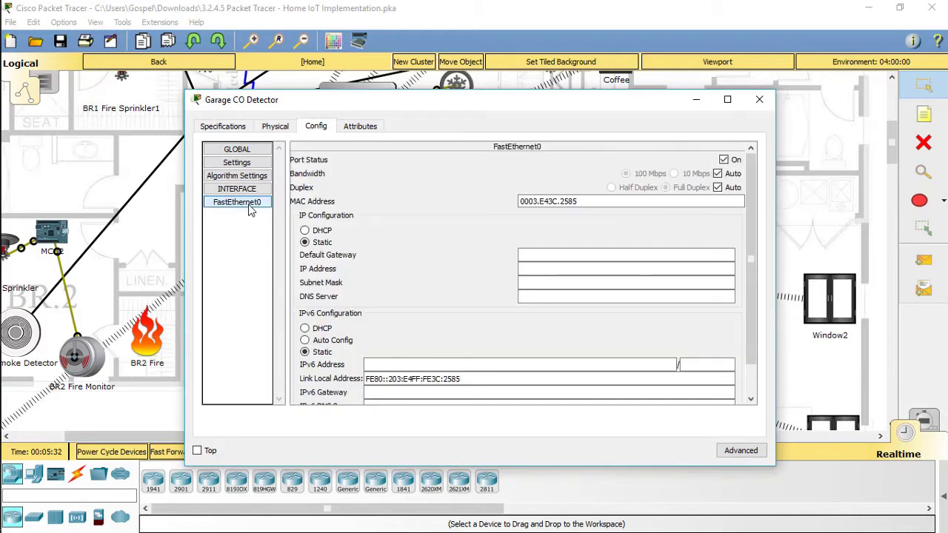
pyautogui.click(305, 230)
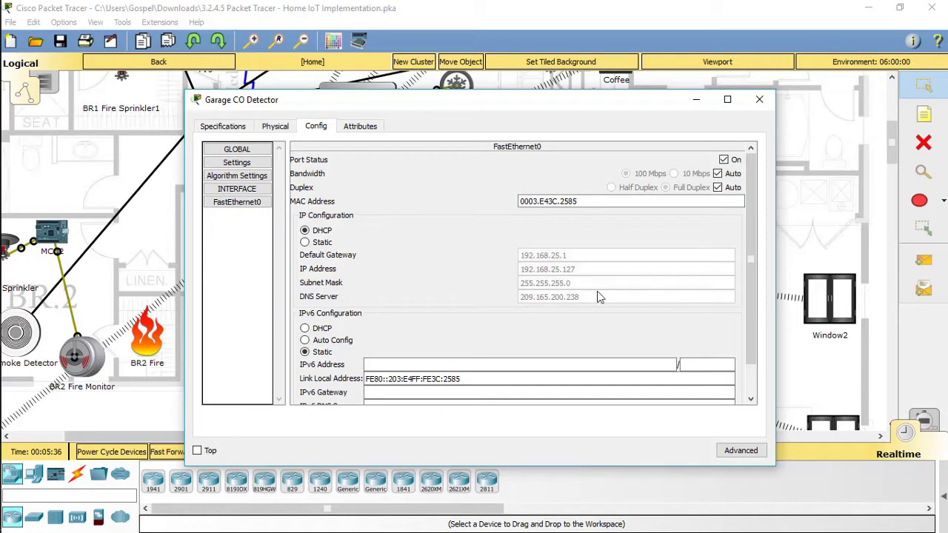
pyautogui.click(759, 99)
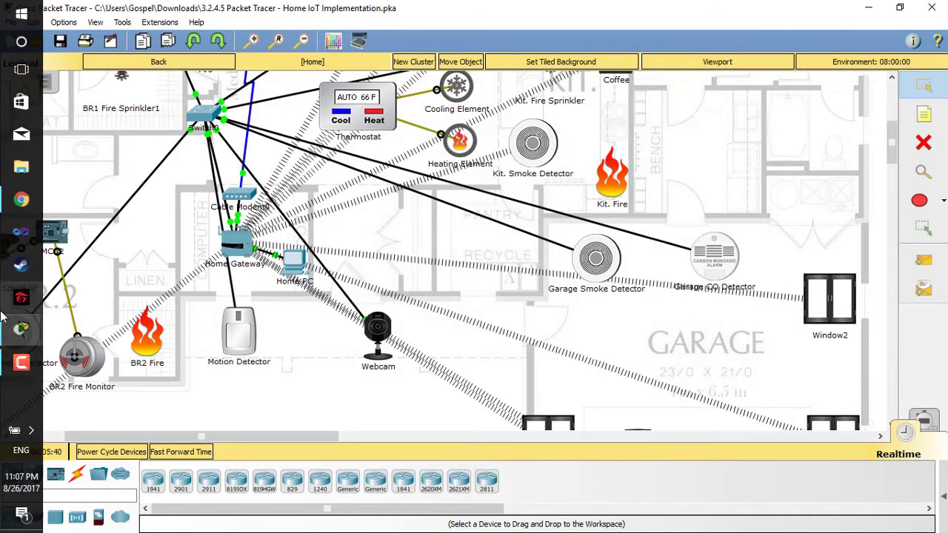
# Move the activity instructions to the right, turn off Top, and send them behind the floor plan.
pyautogui.moveTo(48, 337)
pyautogui.click(117, 437)
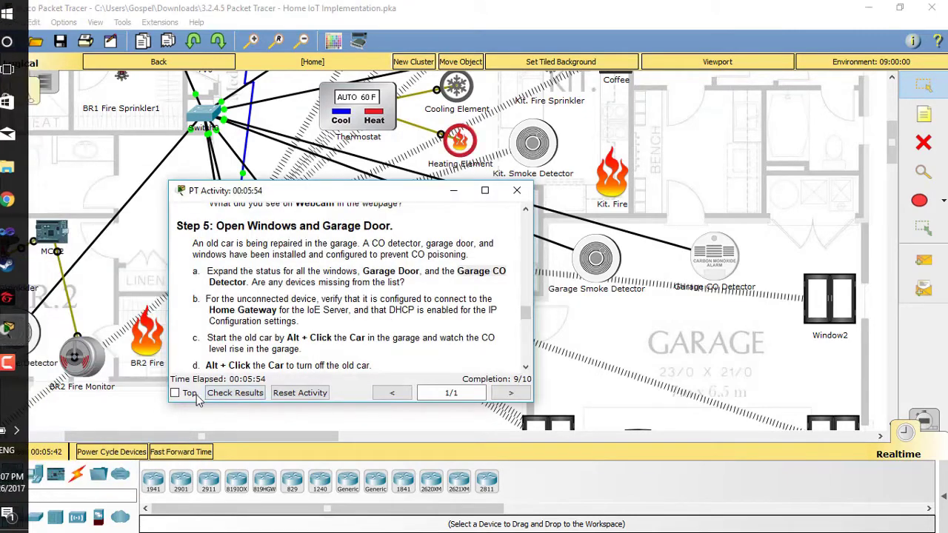
pyautogui.moveTo(360, 196); pyautogui.dragTo(748, 163)
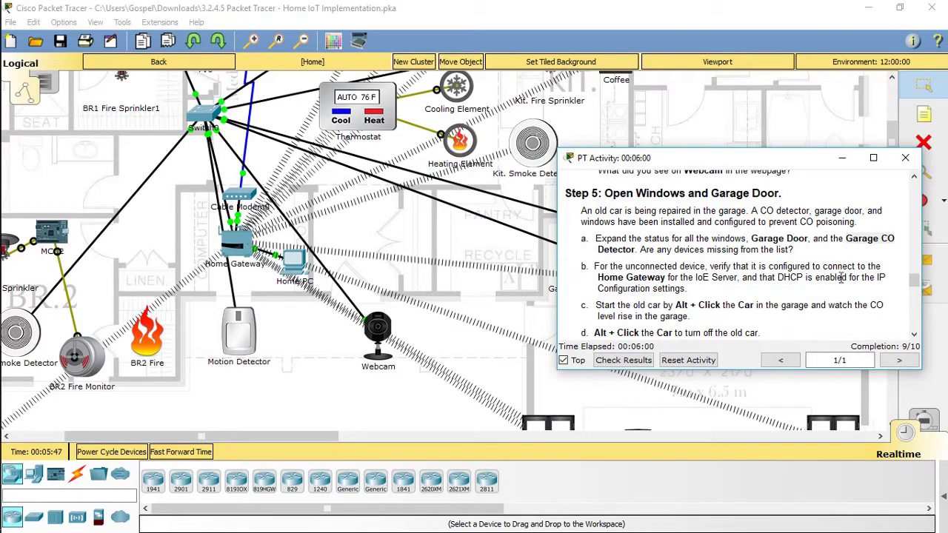
pyautogui.scroll(-1, 696, 304)
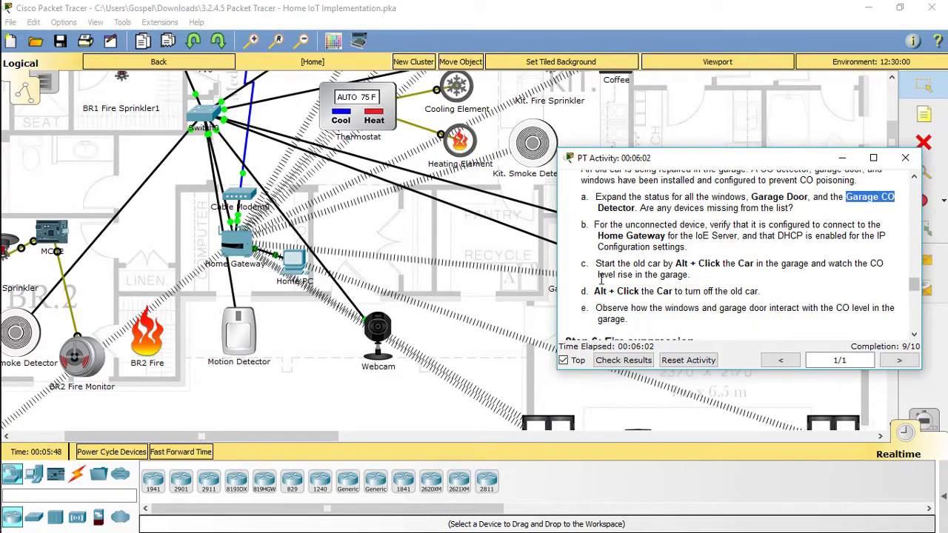
pyautogui.click(846, 168)
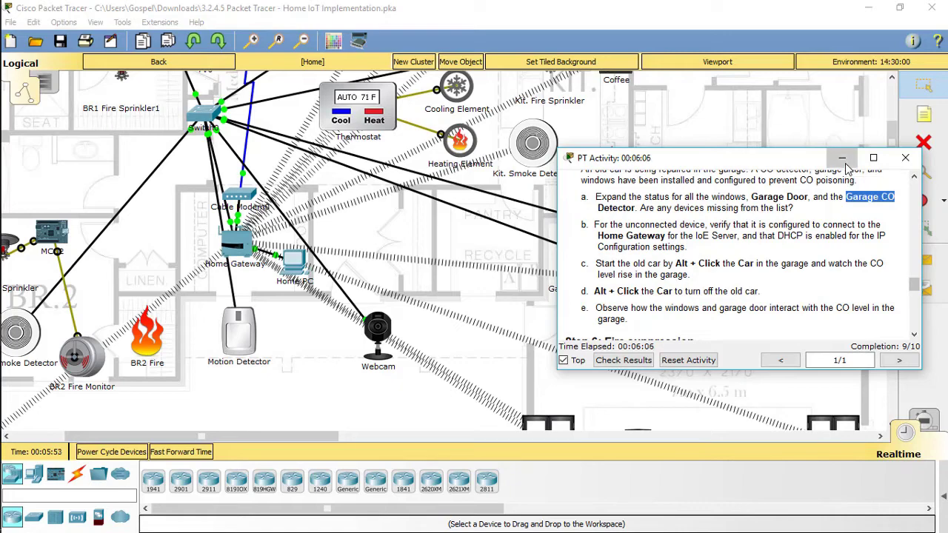
pyautogui.click(564, 360)
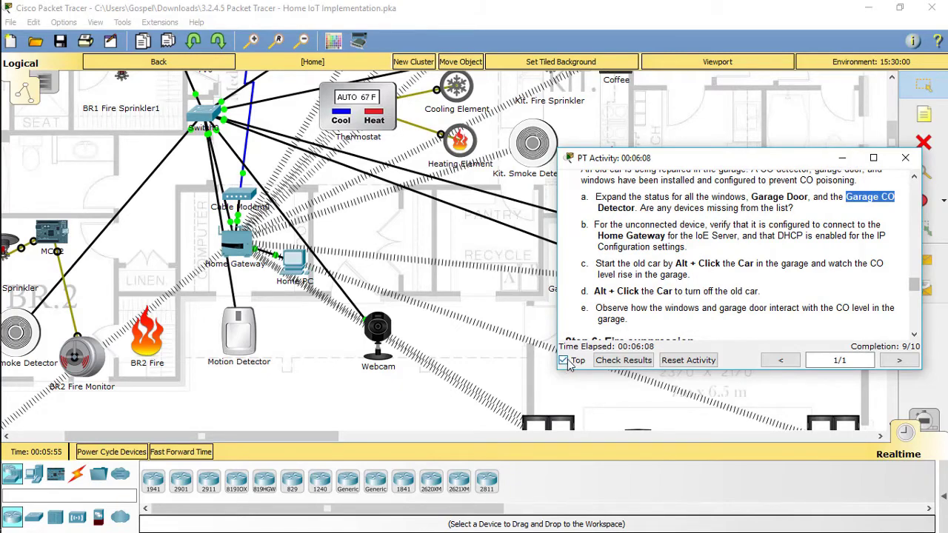
pyautogui.click(576, 451)
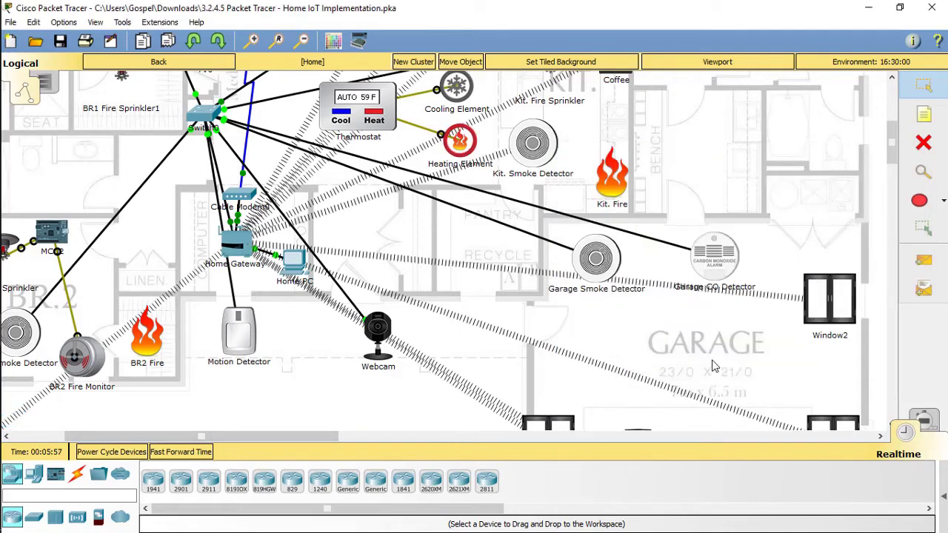
# Alt+click the old car in the garage so it starts puffing exhaust.
pyautogui.scroll(-3, 710, 363)
pyautogui.scroll(-1, 710, 363)
pyautogui.keyDown('alt'); pyautogui.click(638, 300); pyautogui.keyUp('alt')
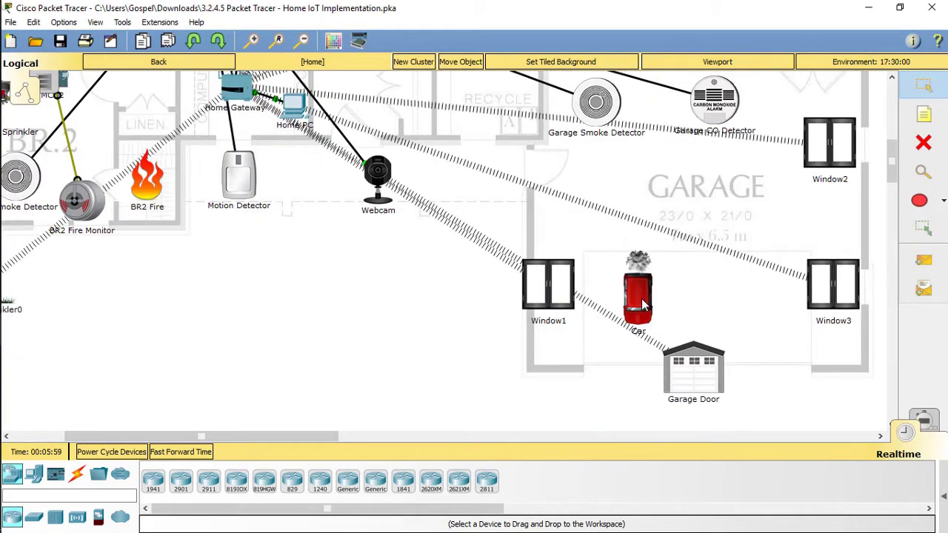
# Bring the Home PC browser forward, scroll its device list, then return to the floor plan.
pyautogui.scroll(1, 622, 255)
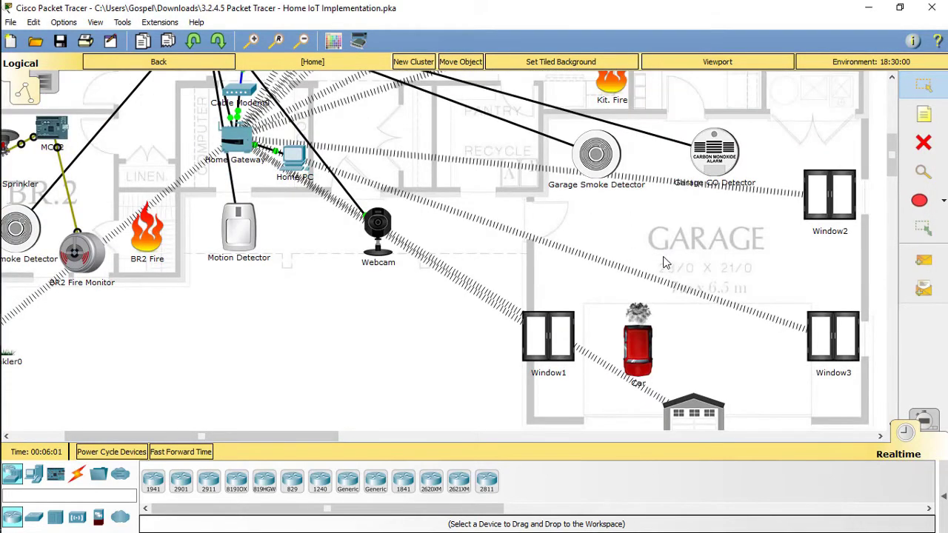
pyautogui.scroll(-1, 663, 263)
pyautogui.moveTo(22, 328)
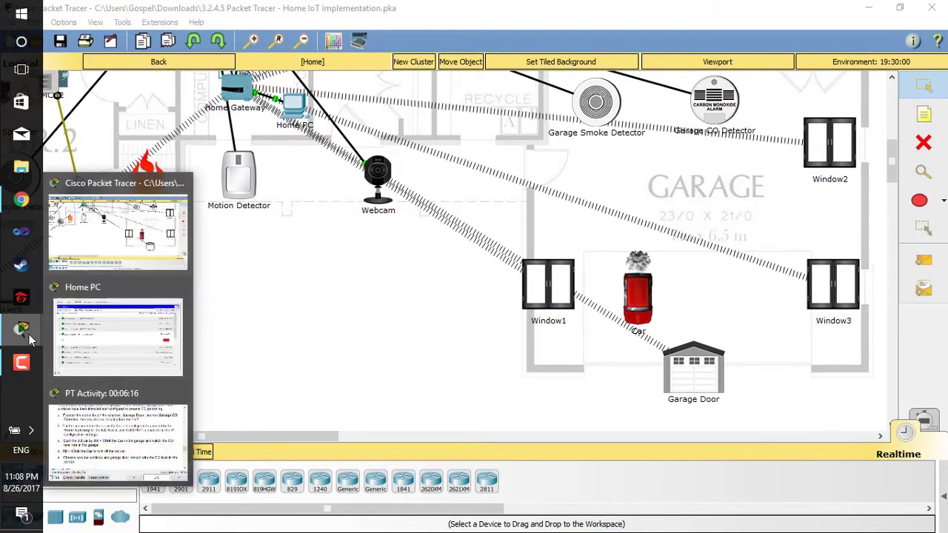
pyautogui.click(121, 345)
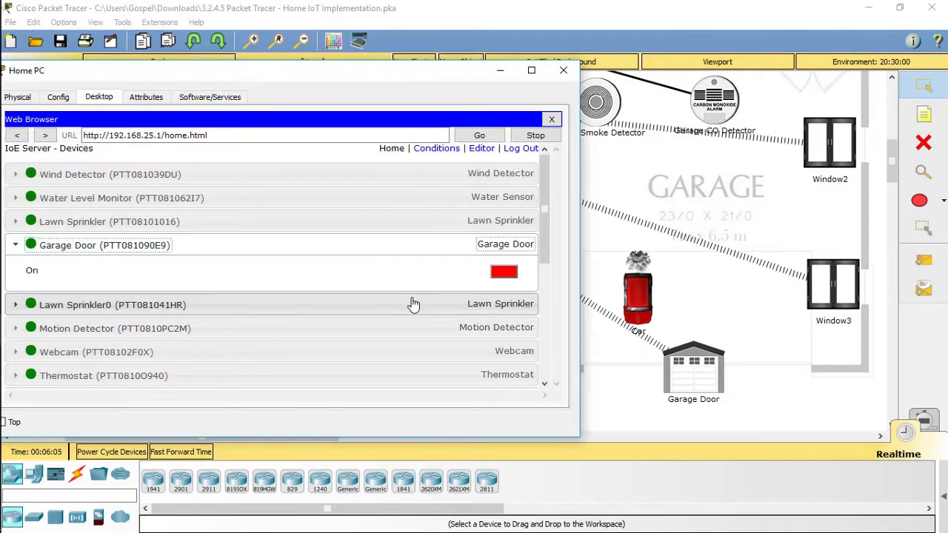
pyautogui.scroll(-1, 415, 302)
pyautogui.scroll(1, 138, 260)
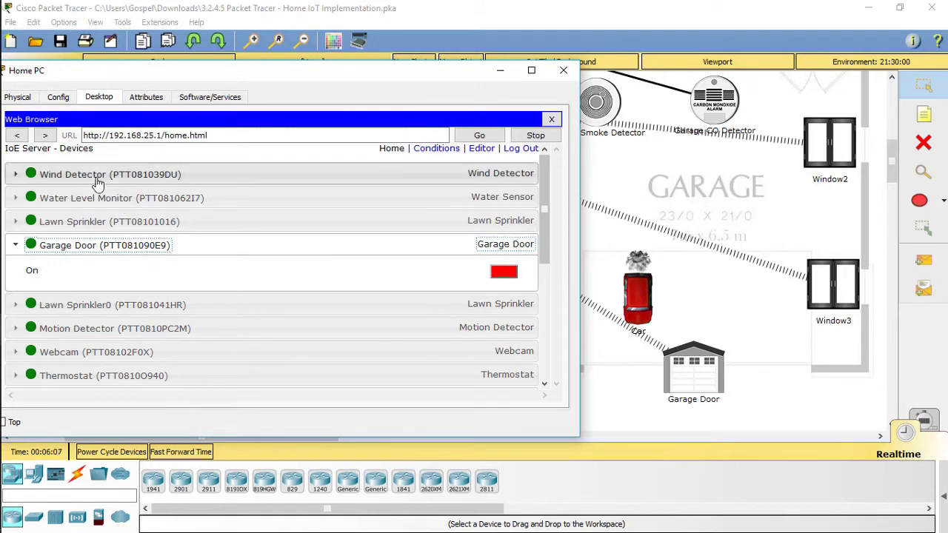
pyautogui.scroll(-1, 228, 237)
pyautogui.scroll(-4, 229, 241)
pyautogui.scroll(4, 230, 236)
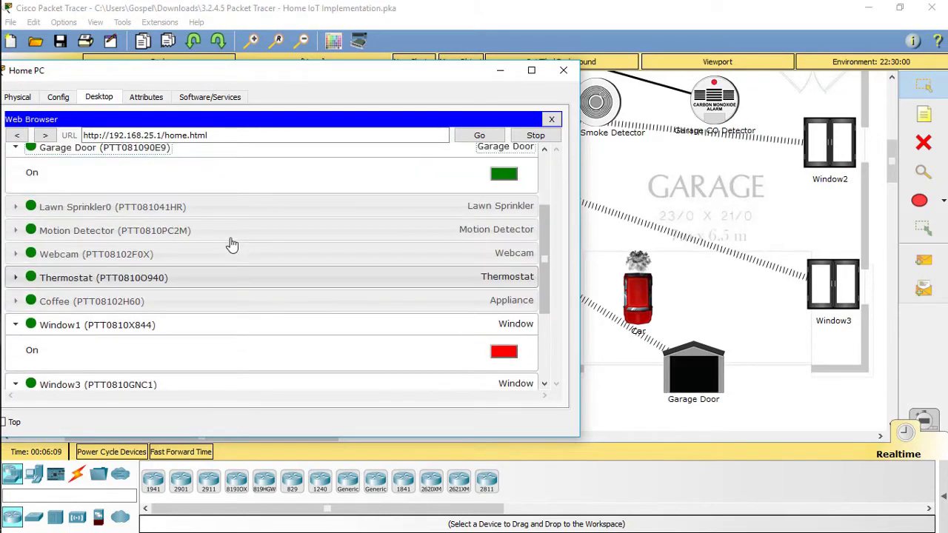
pyautogui.scroll(-2, 231, 246)
pyautogui.scroll(-2, 231, 247)
pyautogui.scroll(1, 232, 248)
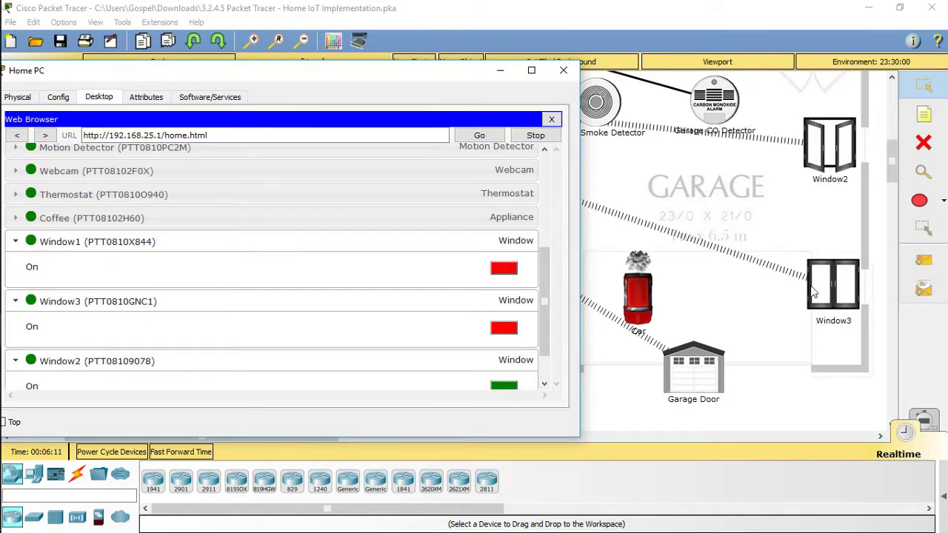
pyautogui.click(766, 220)
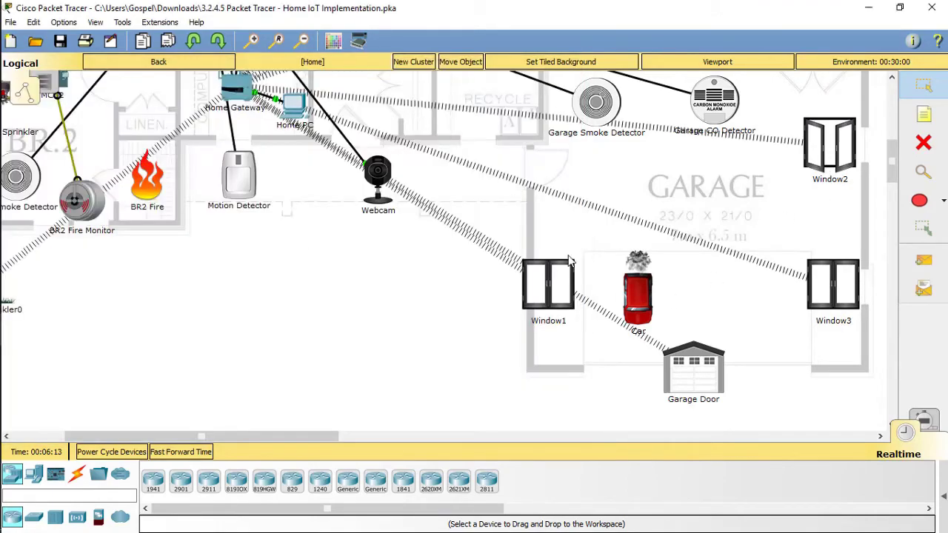
# Close the Home PC browser and reopen the Home PC on its Desktop applications.
pyautogui.moveTo(21, 329)
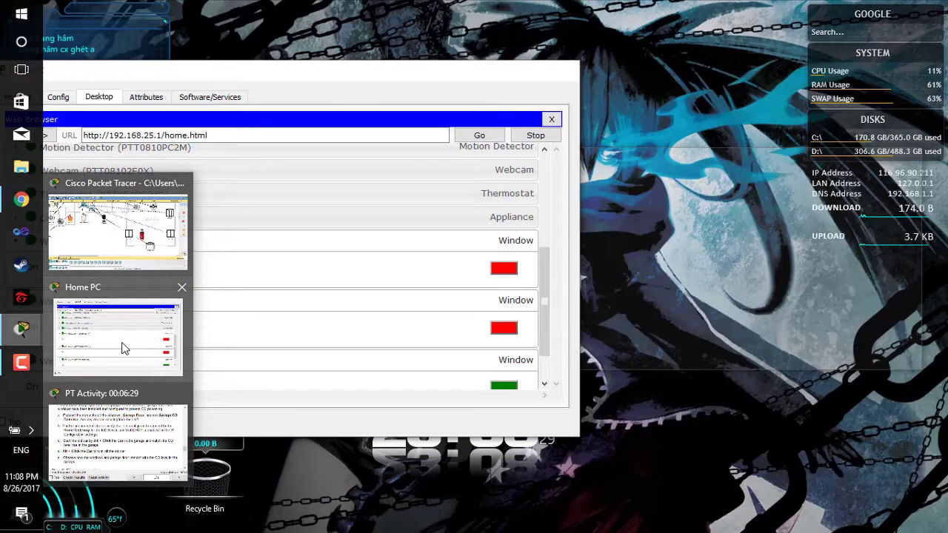
pyautogui.click(118, 337)
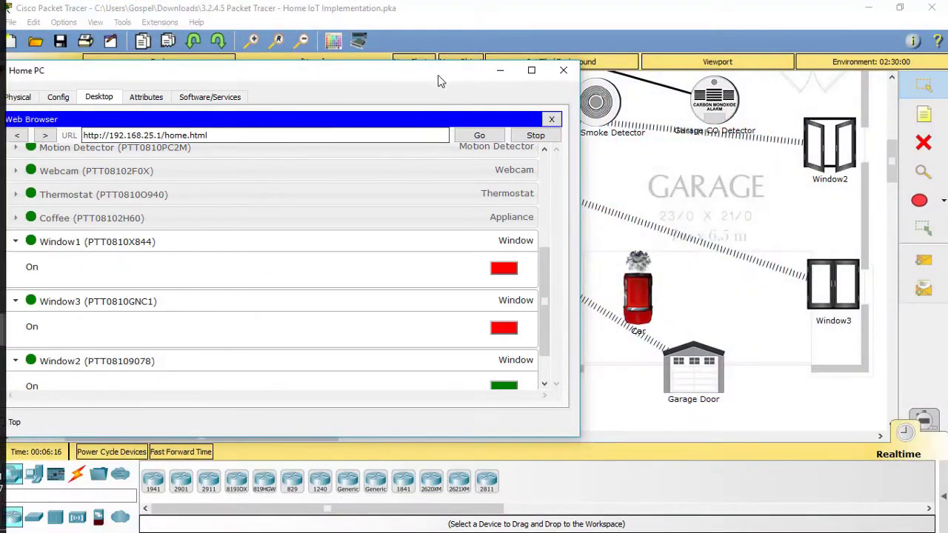
pyautogui.moveTo(438, 75); pyautogui.dragTo(533, 77)
pyautogui.click(655, 69)
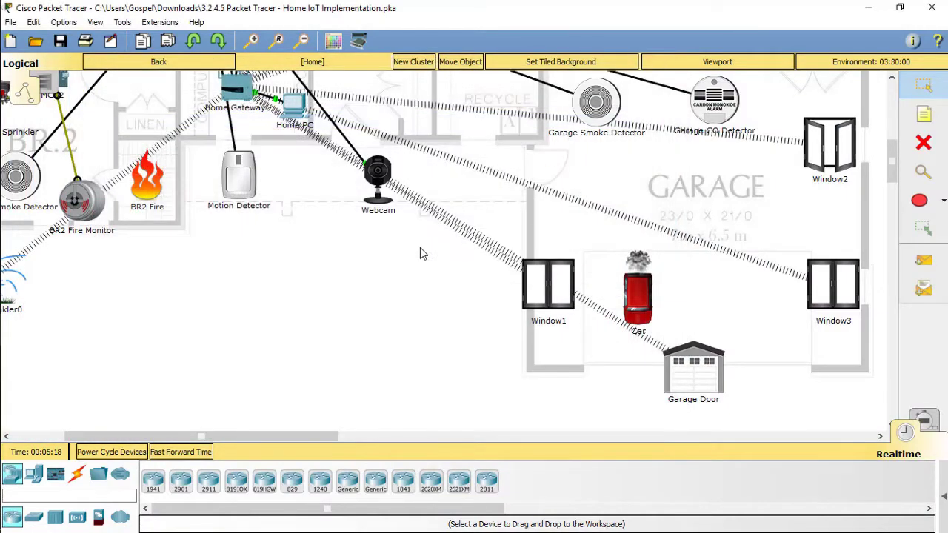
pyautogui.click(299, 113)
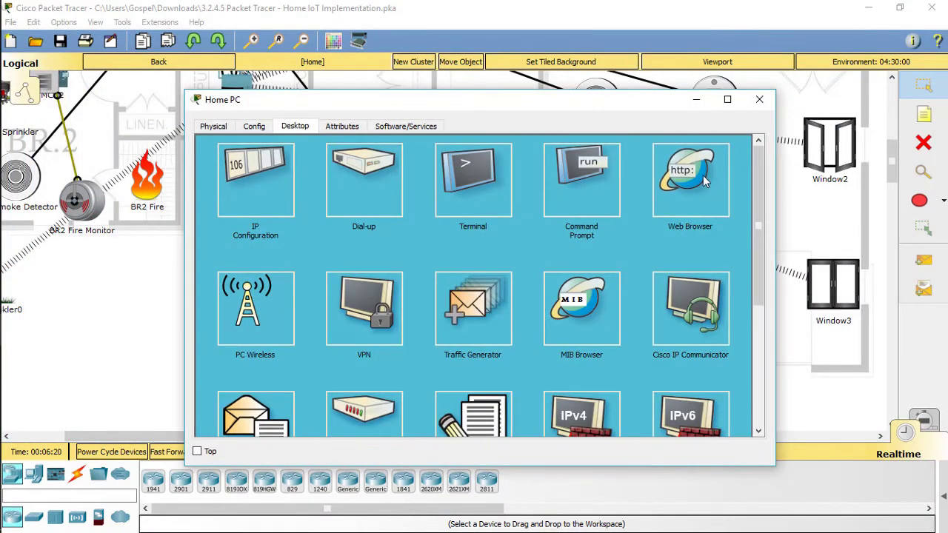
# Log into gateway 192.168.25.1 with the gateway credentials, expand Garage CO Detector, return to the floor plan.
pyautogui.click(704, 181)
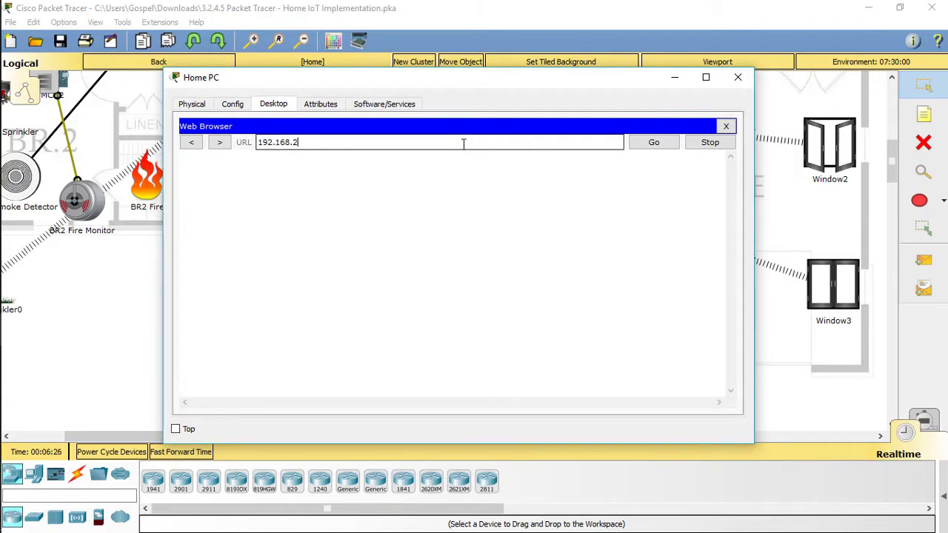
pyautogui.press('Return')
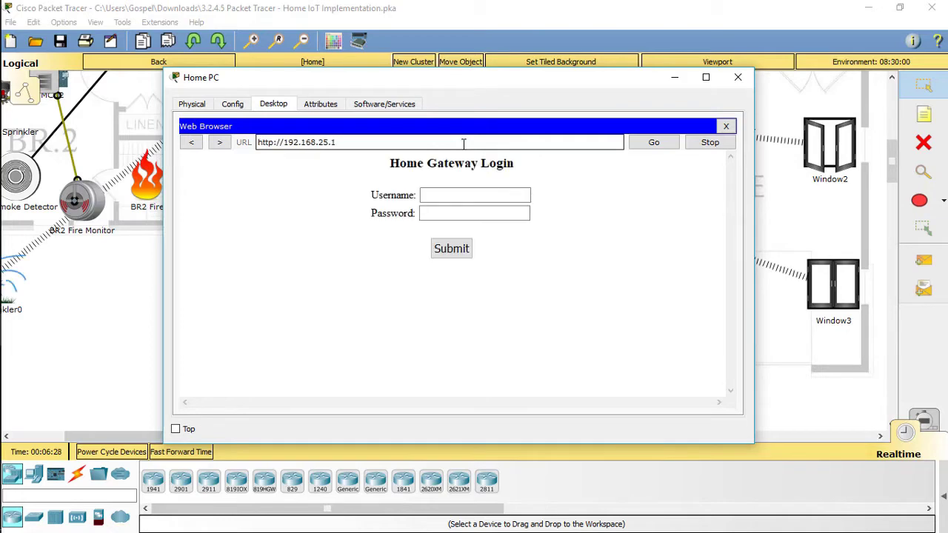
pyautogui.click(459, 199)
pyautogui.write('ad')
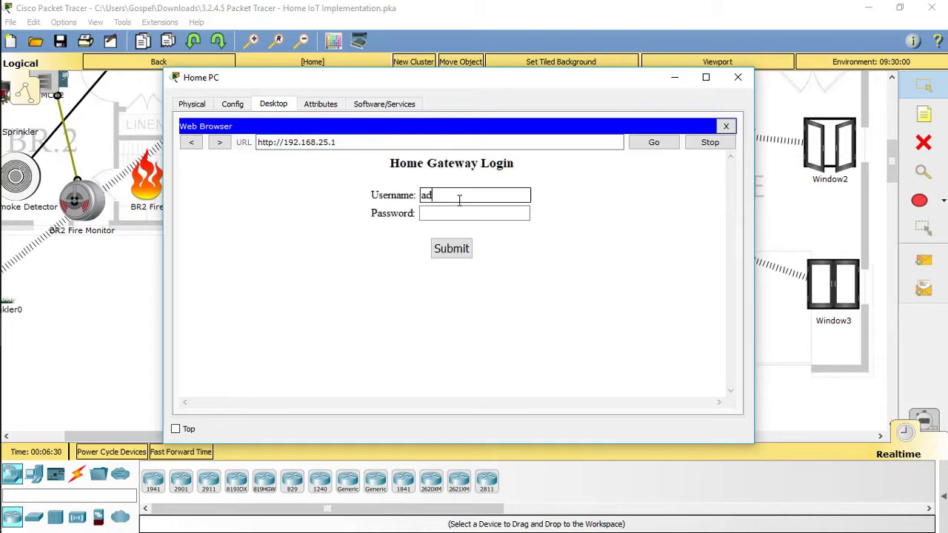
pyautogui.write('min')
pyautogui.press('Tab')
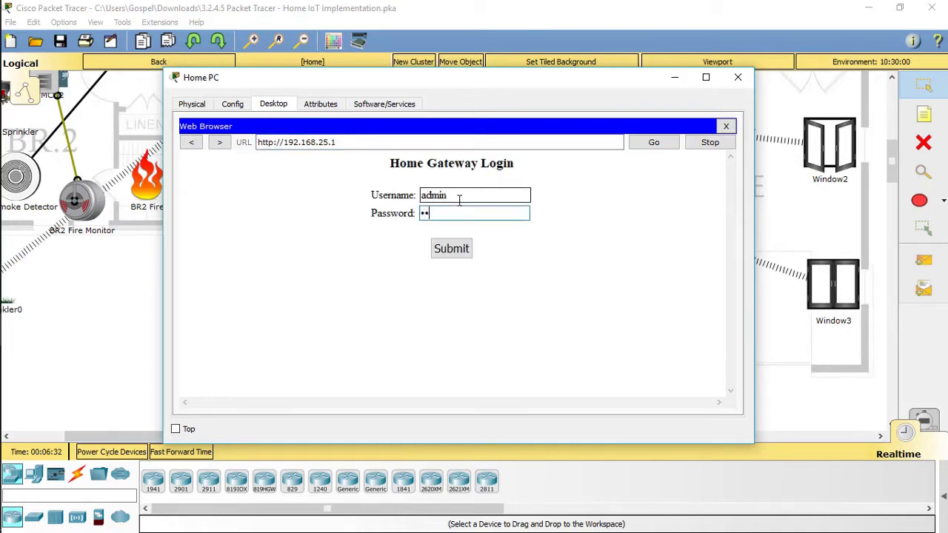
pyautogui.write('admin')
pyautogui.press('Return')
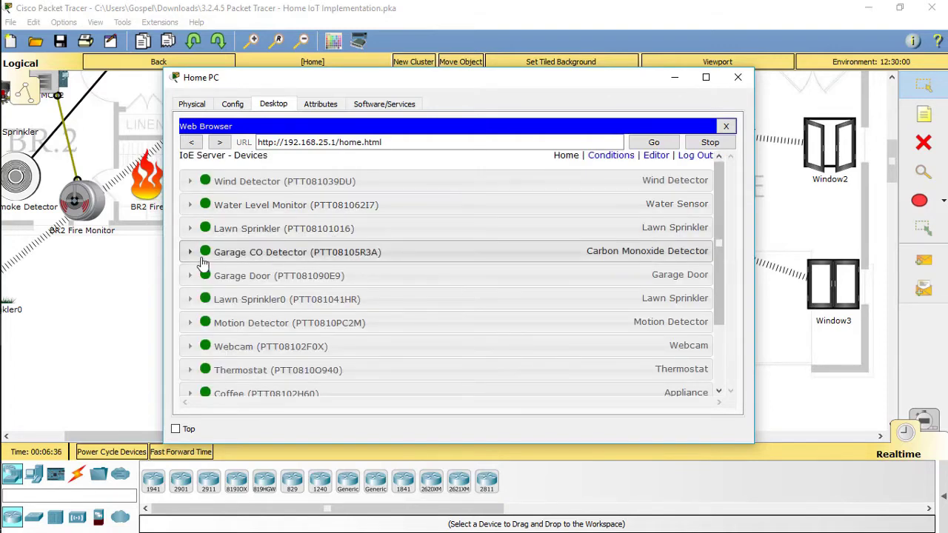
pyautogui.click(311, 260)
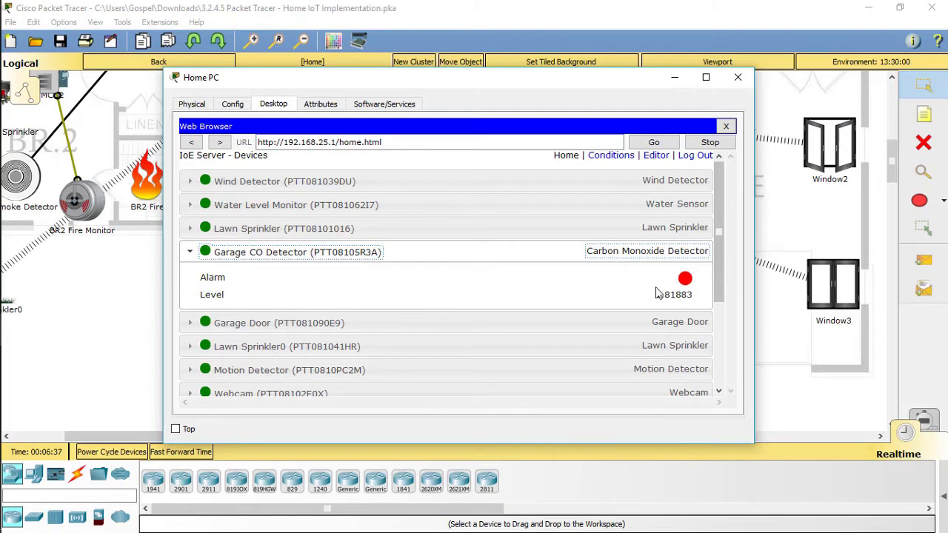
pyautogui.click(796, 387)
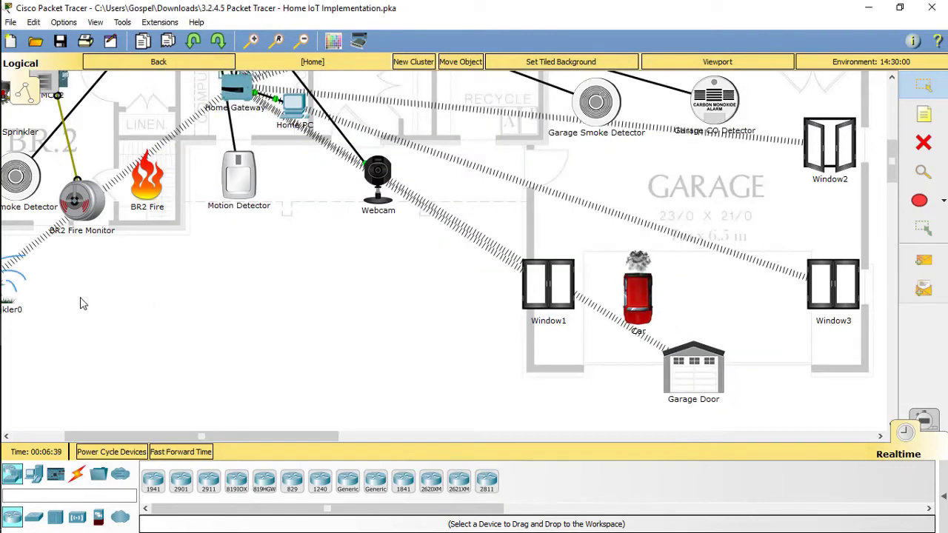
# Bring up the activity instructions window and scroll through it.
pyautogui.moveTo(2, 326)
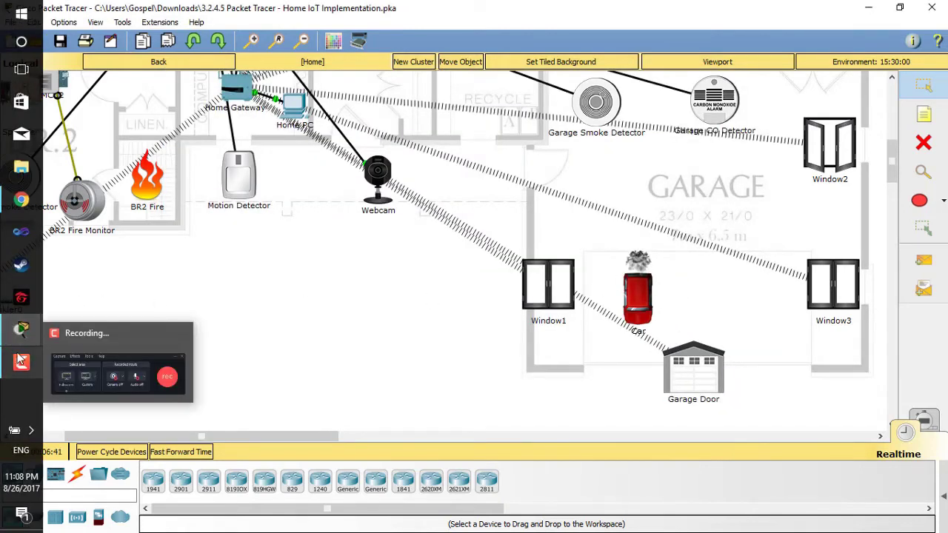
pyautogui.click(21, 330)
pyautogui.click(127, 331)
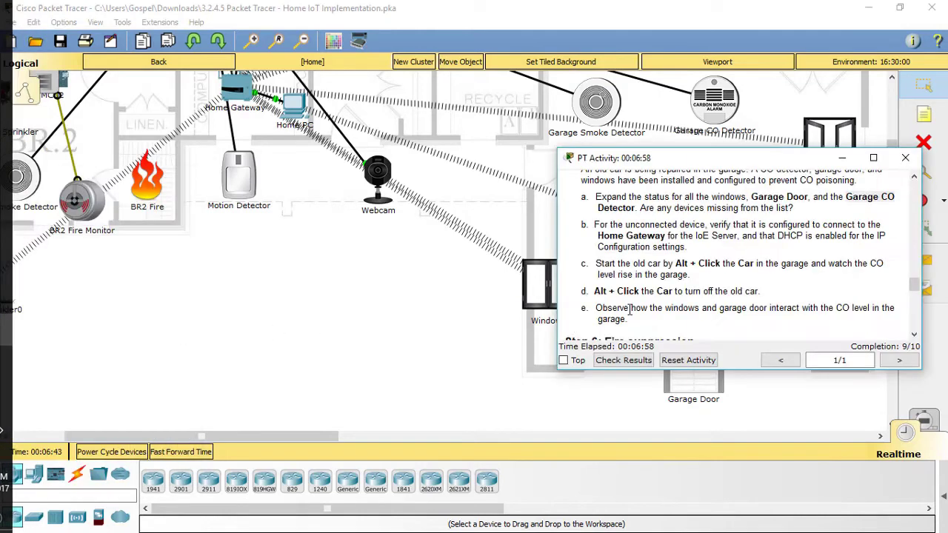
pyautogui.scroll(-1, 783, 261)
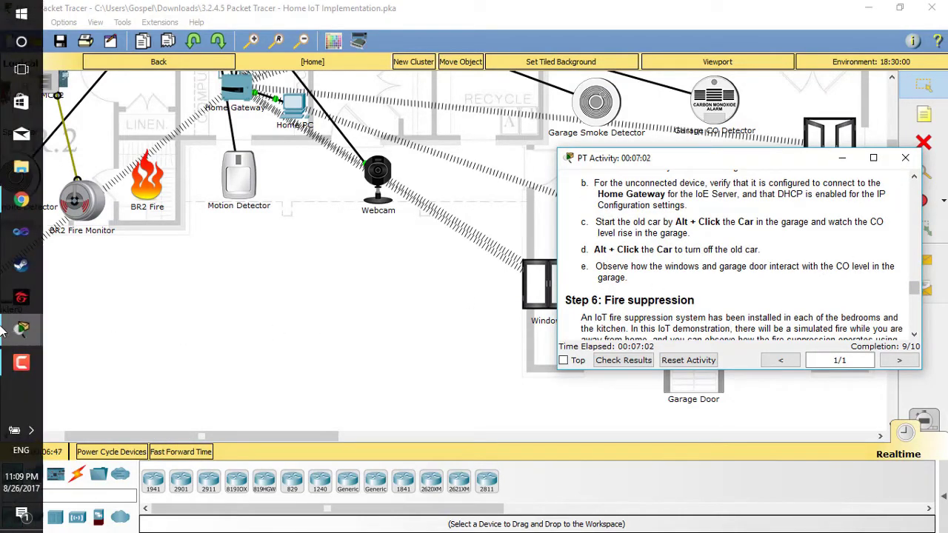
# Expand the Window1 and Garage Door statuses in the Home PC device list, then hide the windows.
pyautogui.click(10, 334)
pyautogui.click(113, 441)
pyautogui.scroll(-5, 338, 370)
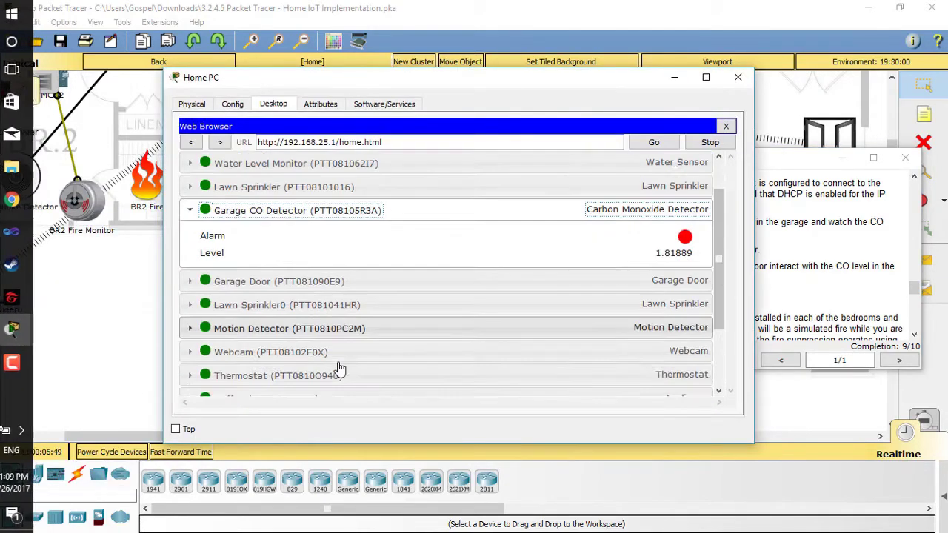
pyautogui.click(259, 340)
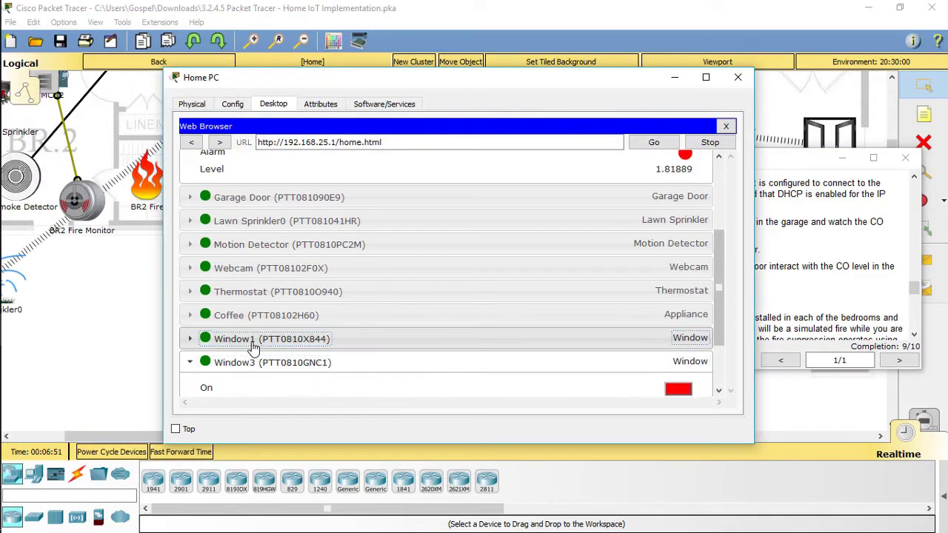
pyautogui.scroll(2, 274, 281)
pyautogui.click(337, 239)
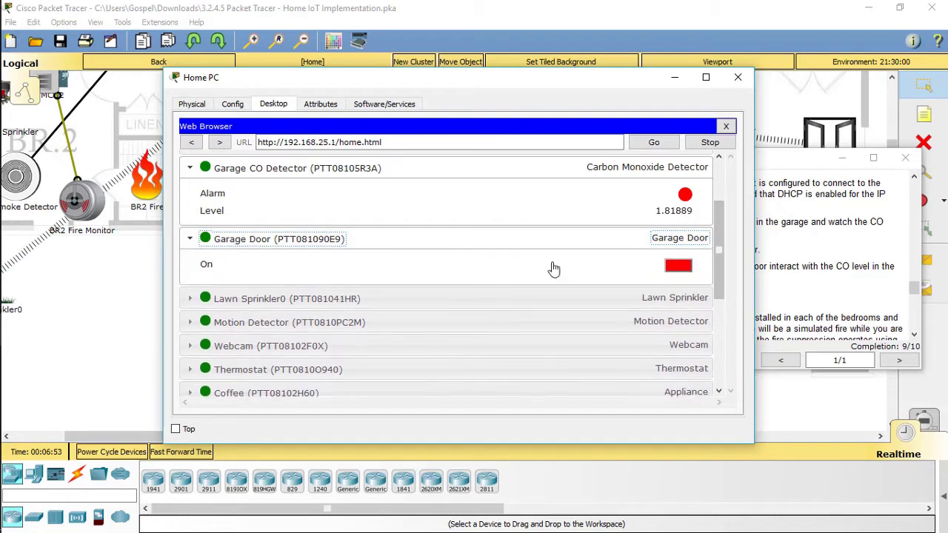
pyautogui.scroll(-5, 585, 311)
pyautogui.scroll(3, 656, 367)
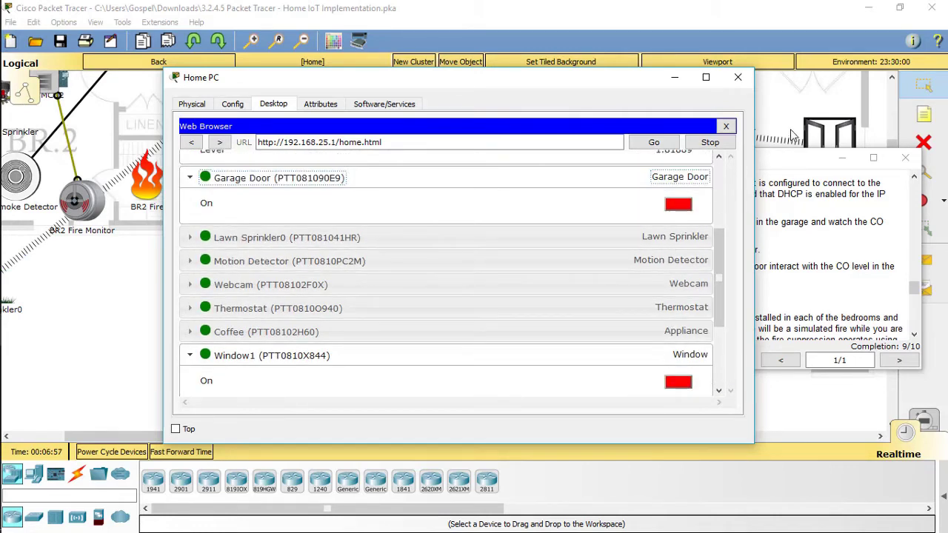
pyautogui.click(789, 165)
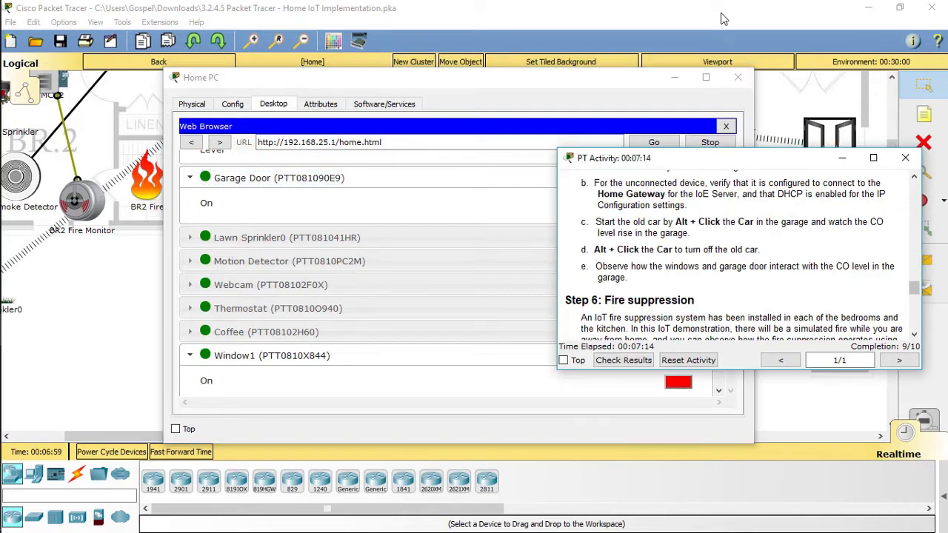
pyautogui.click(672, 78)
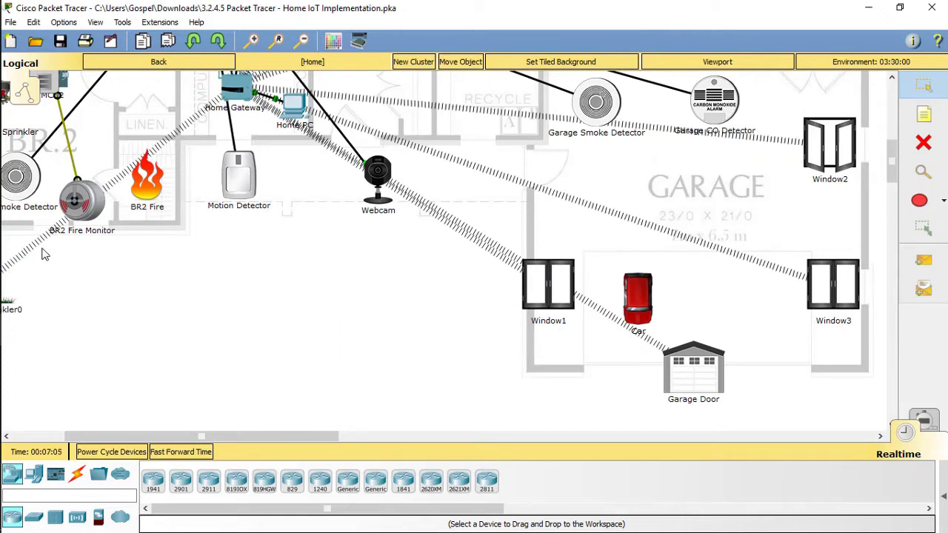
# Reopen the Home PC device list, review the Window entries, then minimize it to reveal the garage.
pyautogui.moveTo(2, 256)
pyautogui.moveTo(21, 329)
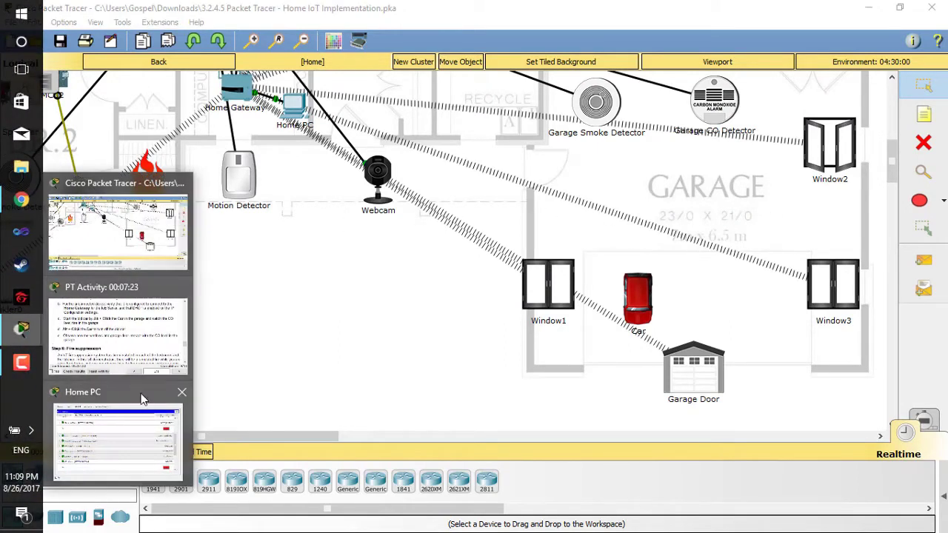
pyautogui.click(142, 398)
pyautogui.scroll(-3, 593, 259)
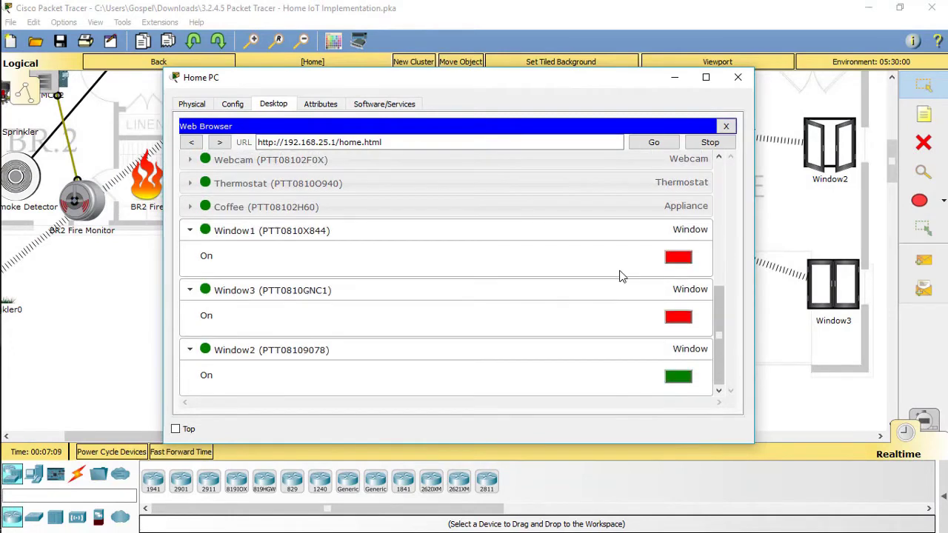
pyautogui.scroll(5, 666, 382)
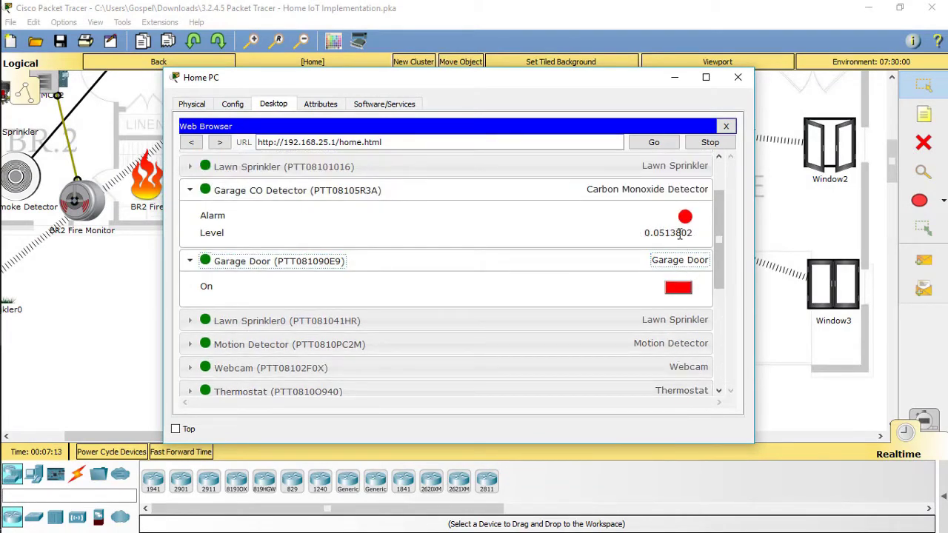
pyautogui.scroll(-5, 616, 235)
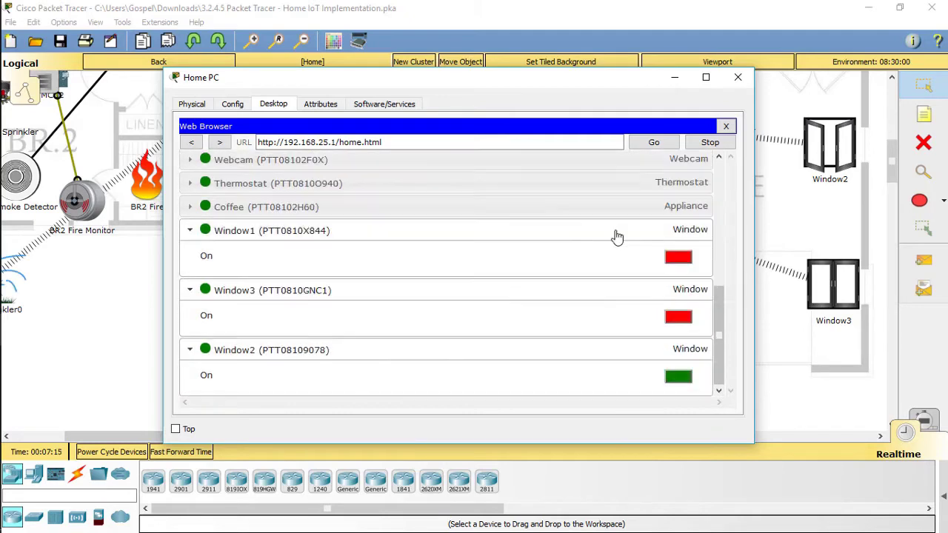
pyautogui.scroll(2, 621, 244)
pyautogui.scroll(2, 620, 243)
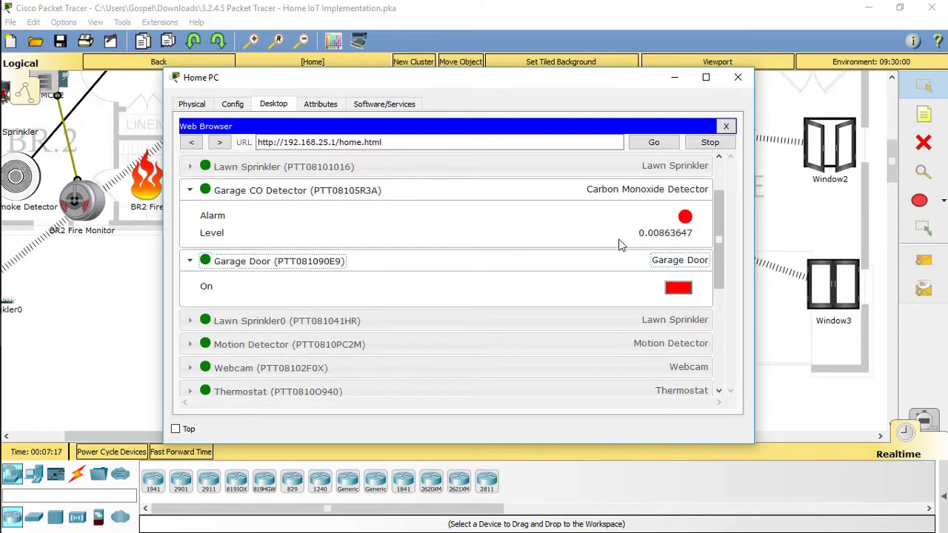
pyautogui.scroll(-3, 637, 246)
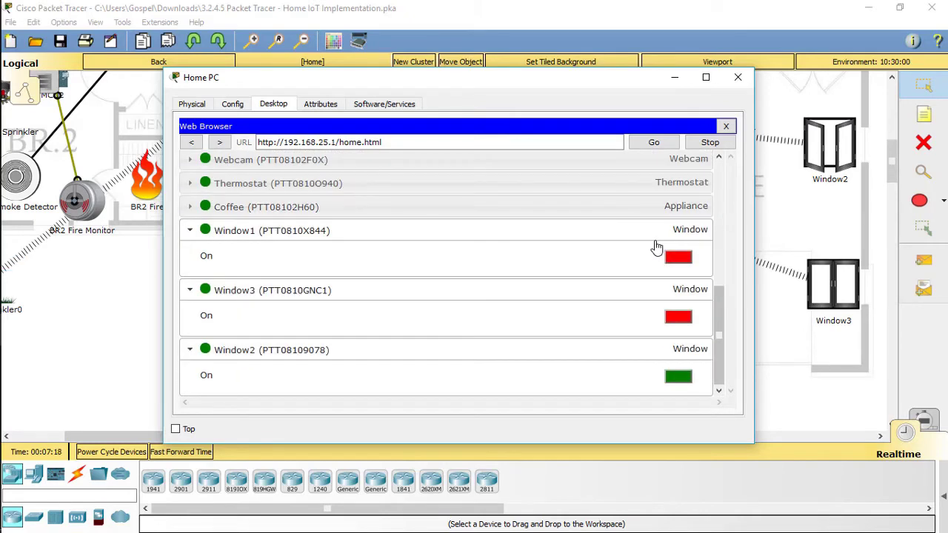
pyautogui.scroll(4, 656, 246)
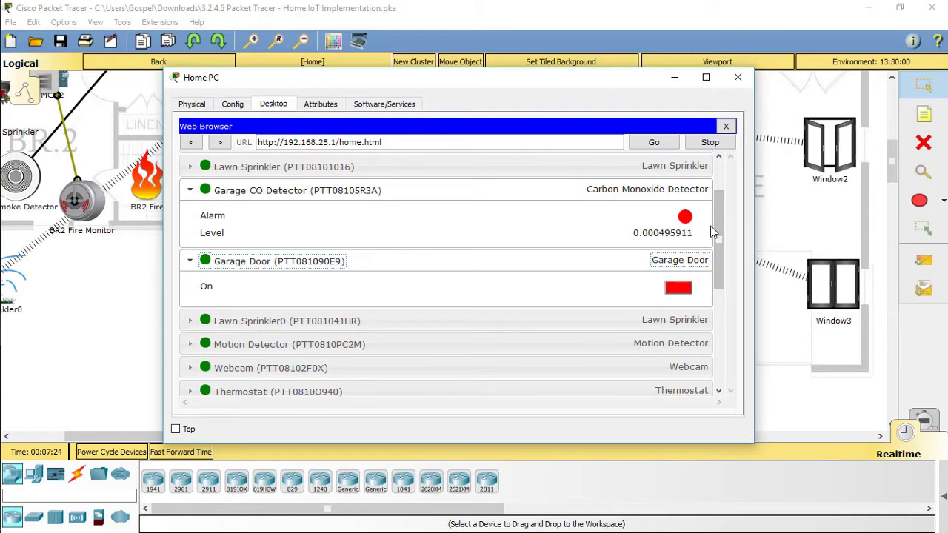
pyautogui.scroll(-5, 711, 233)
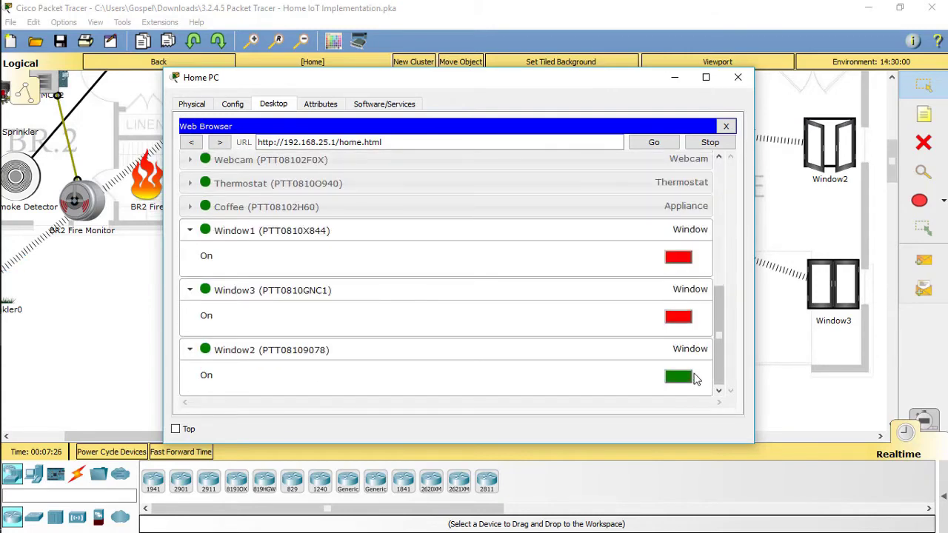
pyautogui.scroll(3, 662, 314)
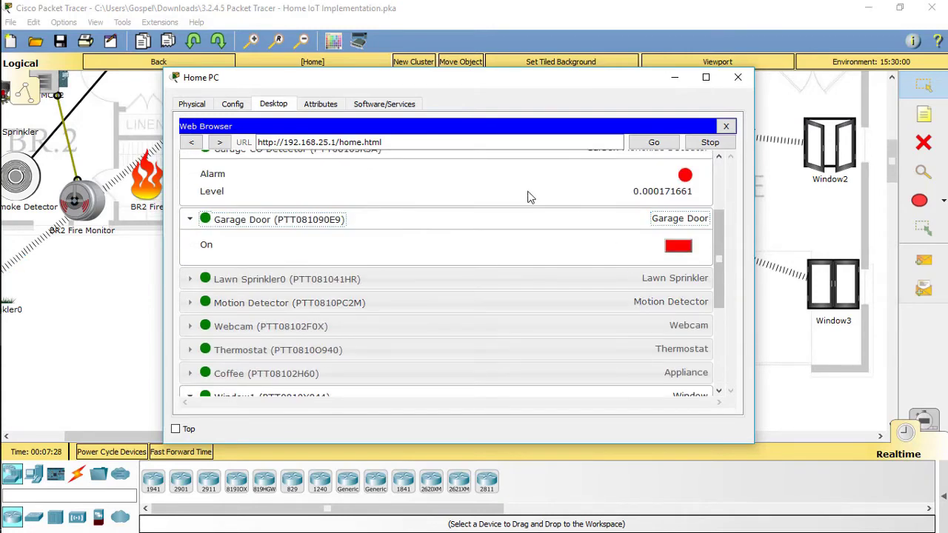
pyautogui.moveTo(519, 77); pyautogui.dragTo(488, 77)
pyautogui.scroll(-5, 575, 254)
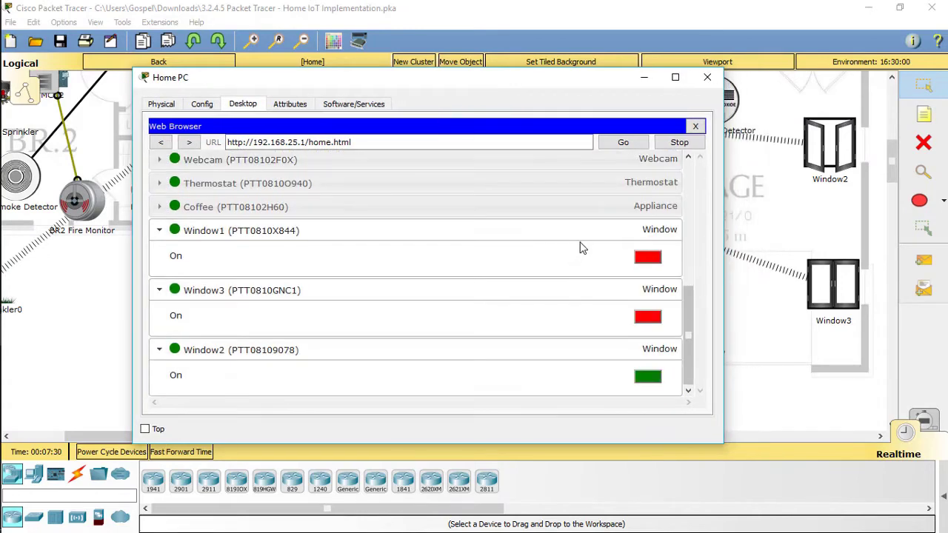
pyautogui.click(643, 77)
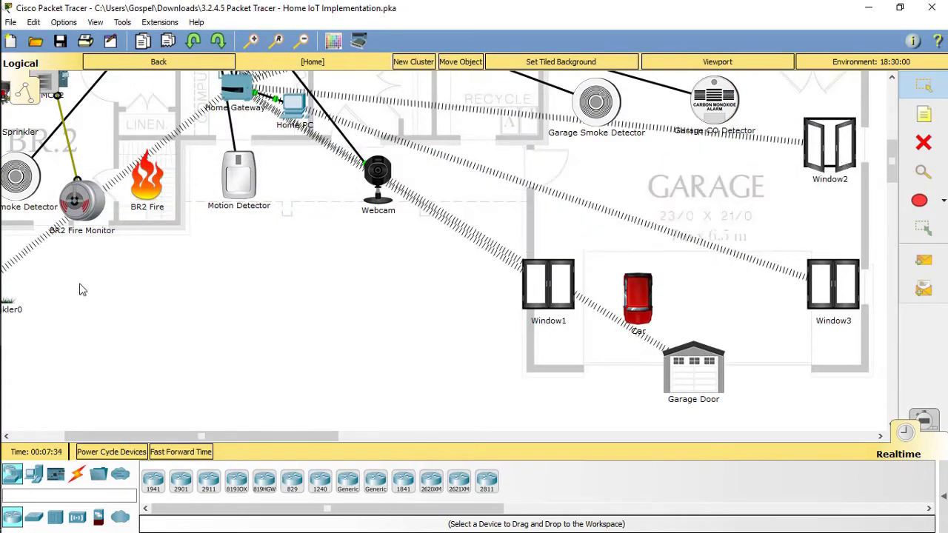
pyautogui.moveTo(3, 363)
pyautogui.click(123, 394)
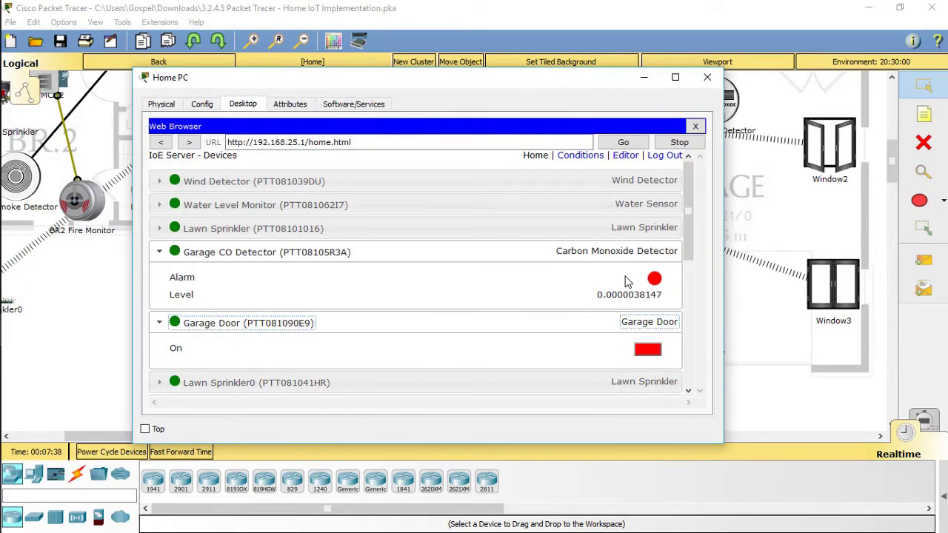
pyautogui.click(579, 155)
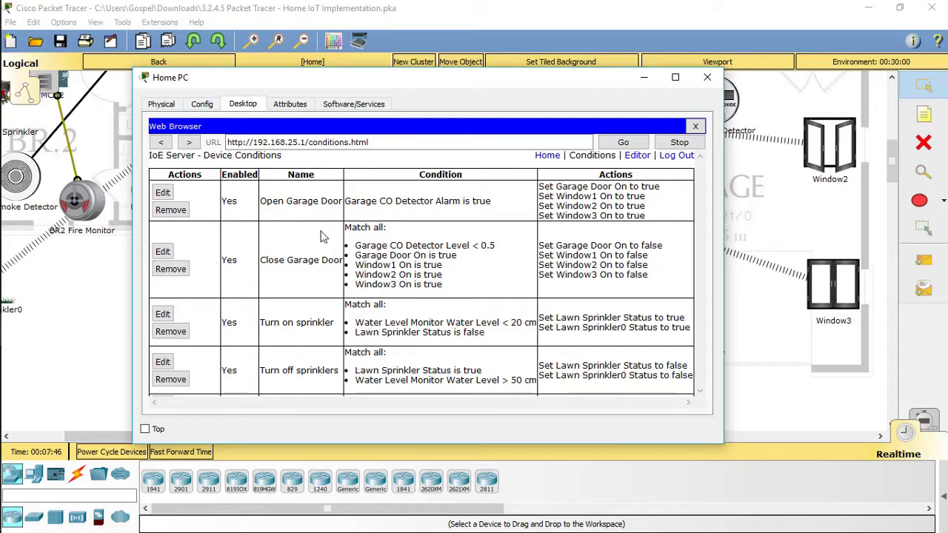
pyautogui.click(547, 154)
pyautogui.click(281, 252)
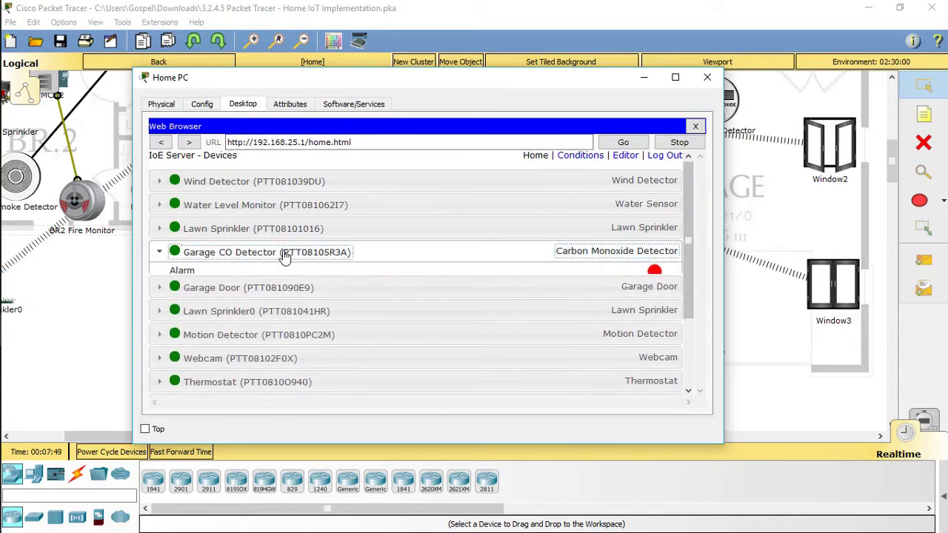
pyautogui.scroll(-3, 654, 280)
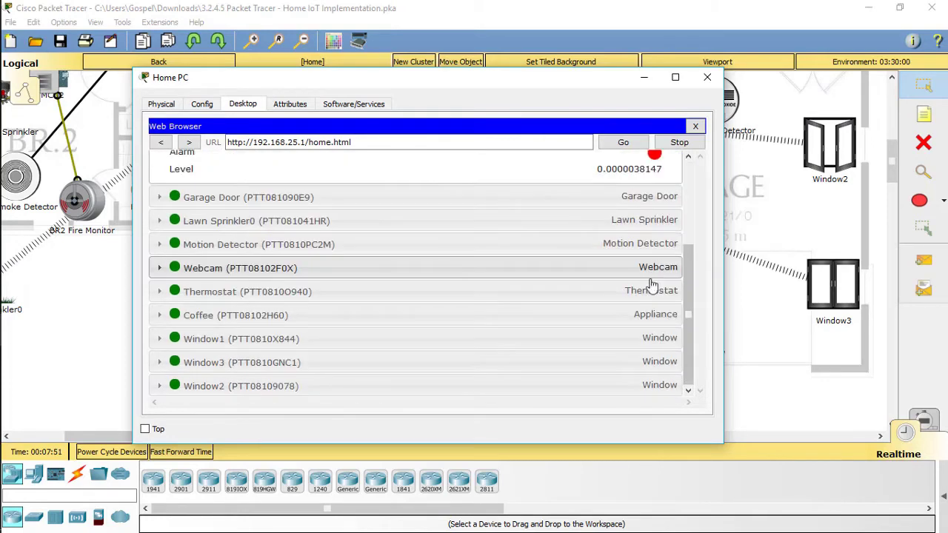
pyautogui.click(759, 369)
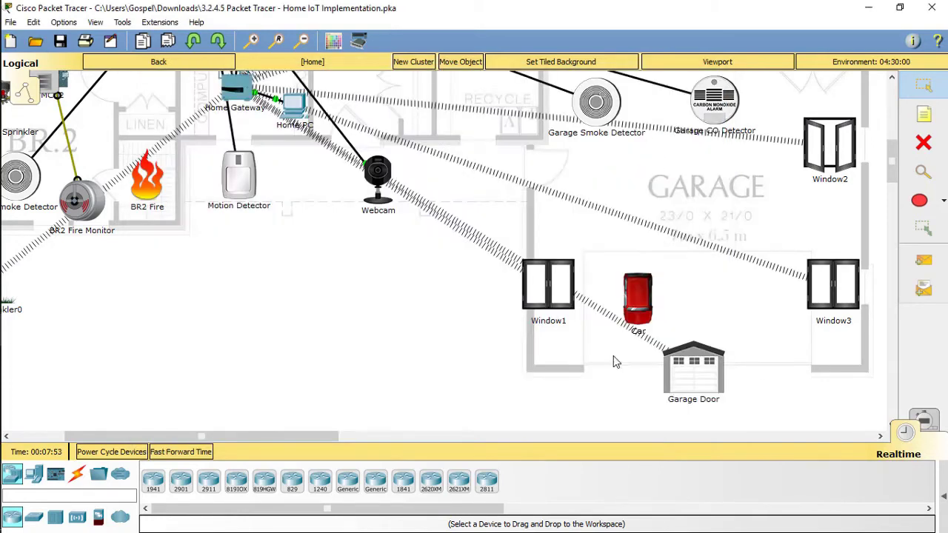
pyautogui.click(21, 362)
pyautogui.moveTo(22, 330)
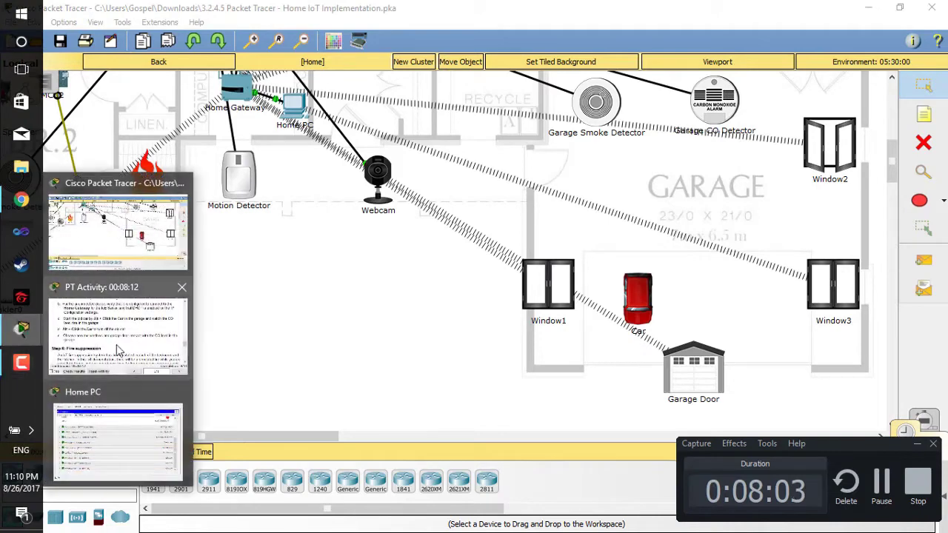
# Bring up the activity instructions and read through Step 6.
pyautogui.click(149, 333)
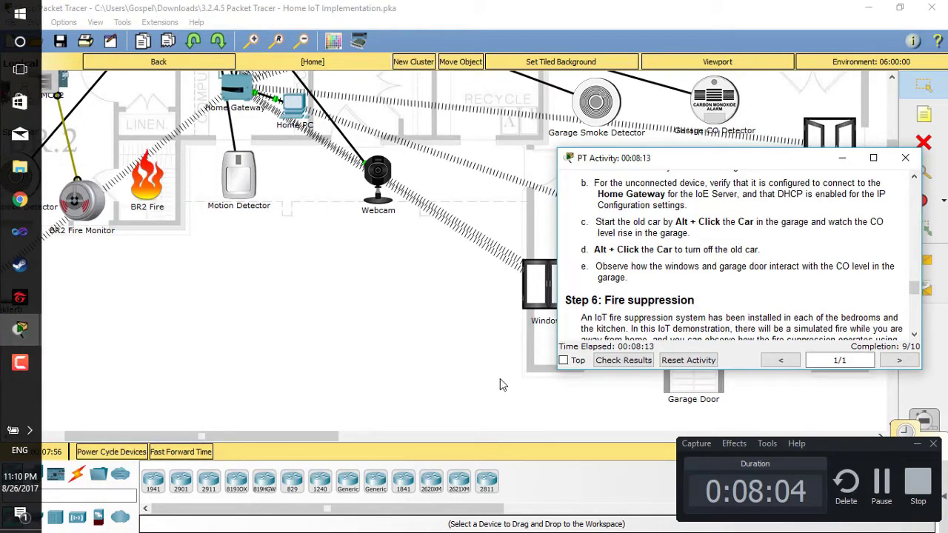
pyautogui.click(912, 444)
pyautogui.scroll(-2, 717, 296)
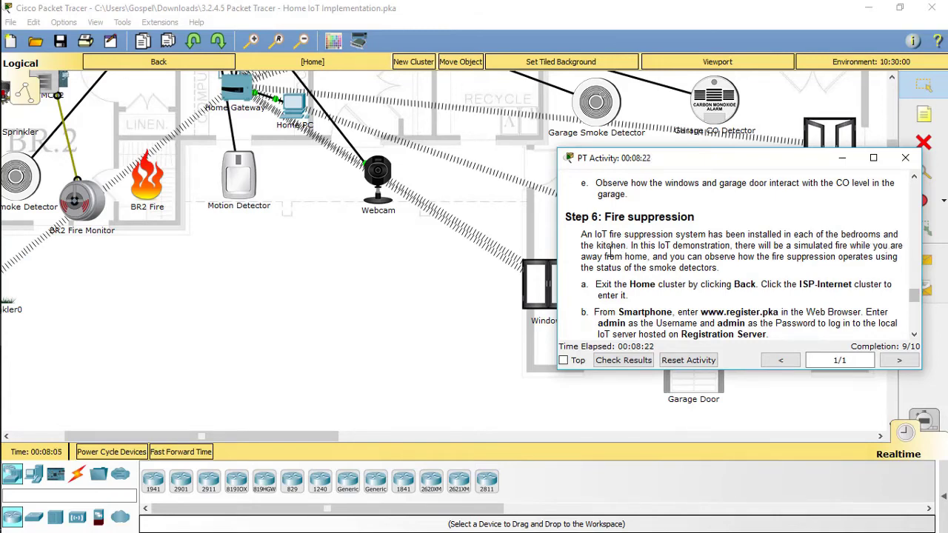
pyautogui.scroll(-1, 720, 270)
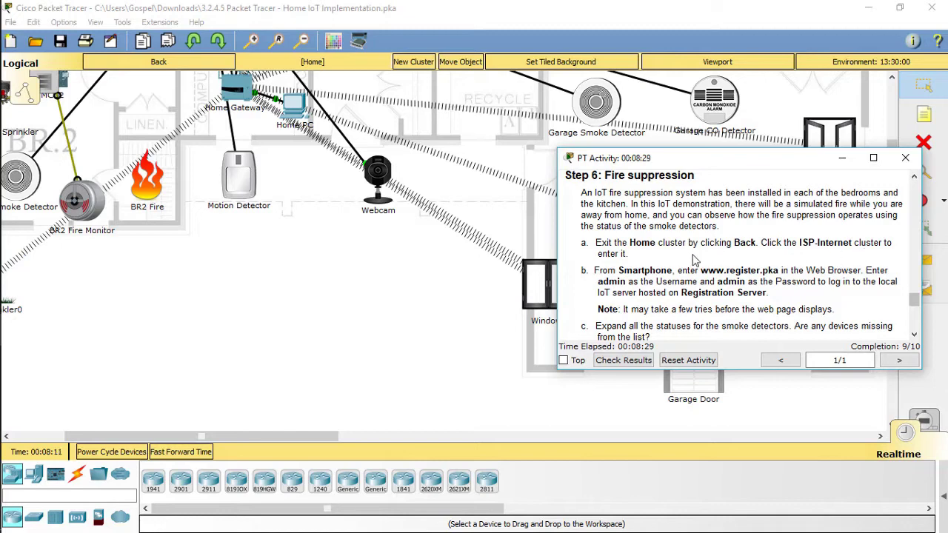
# Go Back to the top-level view and enter the ISP-Internet cluster.
pyautogui.click(212, 70)
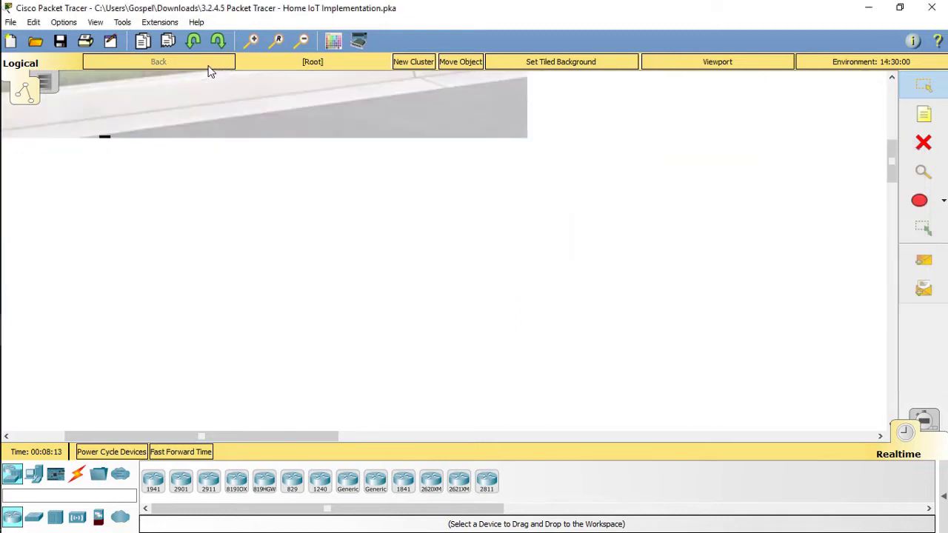
pyautogui.scroll(3, 625, 213)
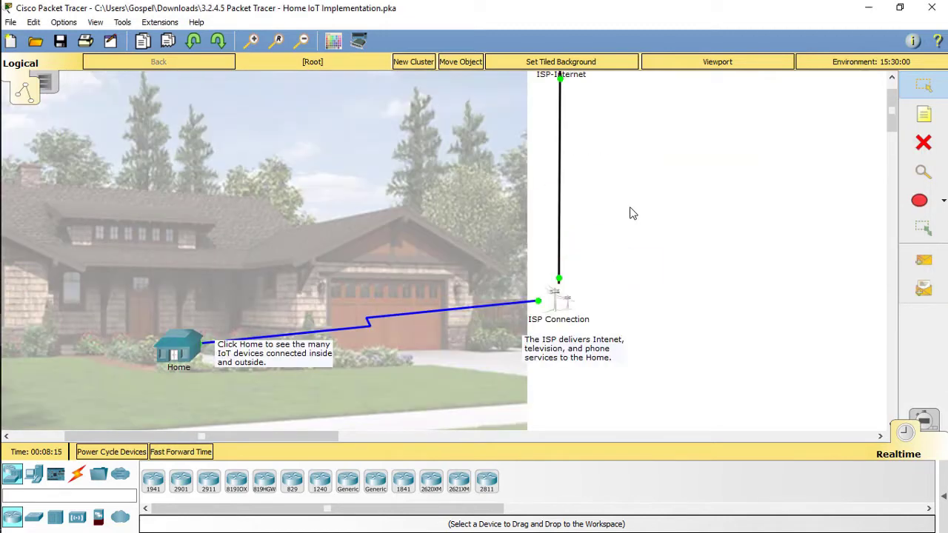
pyautogui.scroll(1, 630, 213)
pyautogui.click(567, 119)
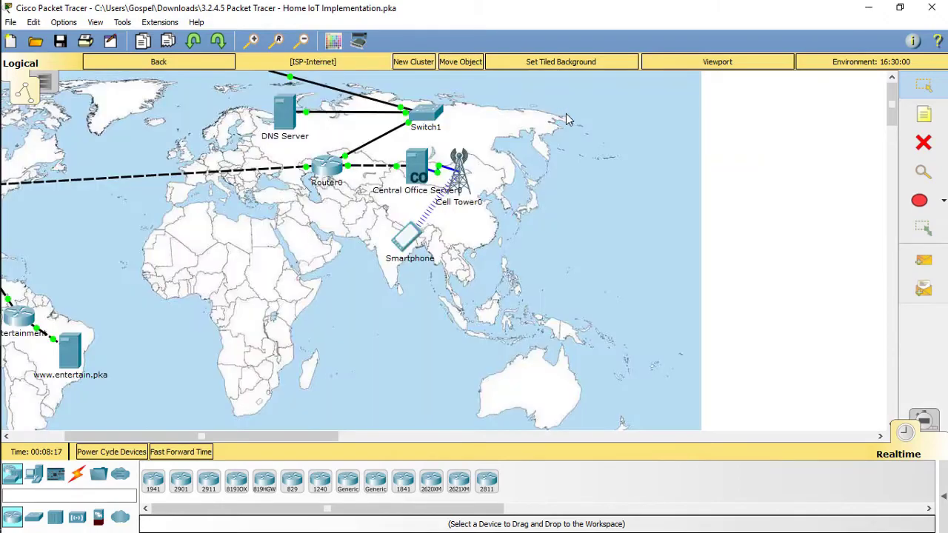
pyautogui.moveTo(21, 325)
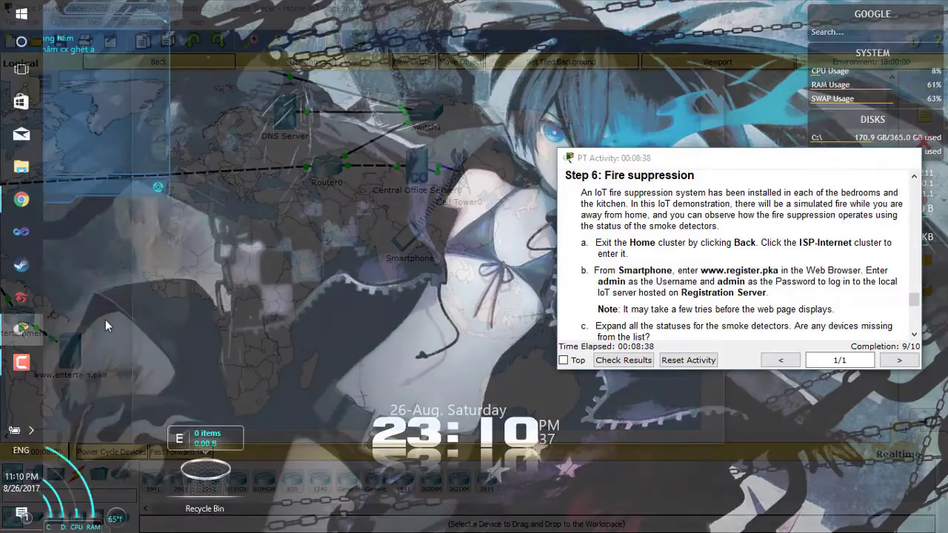
pyautogui.click(106, 326)
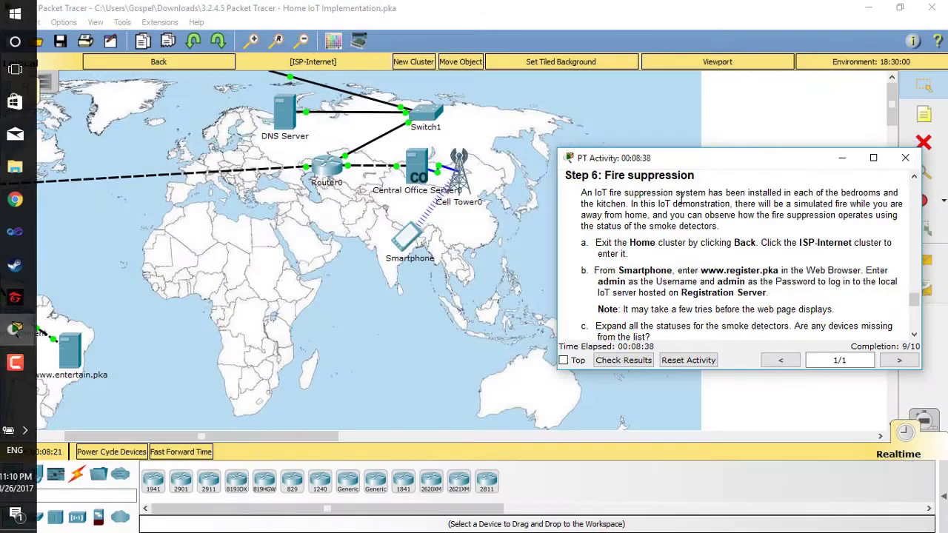
pyautogui.moveTo(718, 158); pyautogui.dragTo(683, 83)
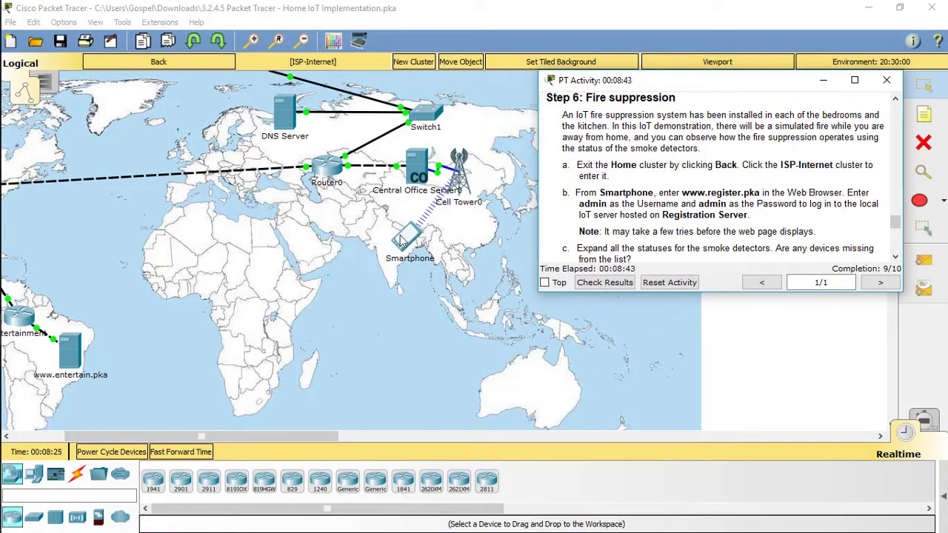
pyautogui.click(404, 238)
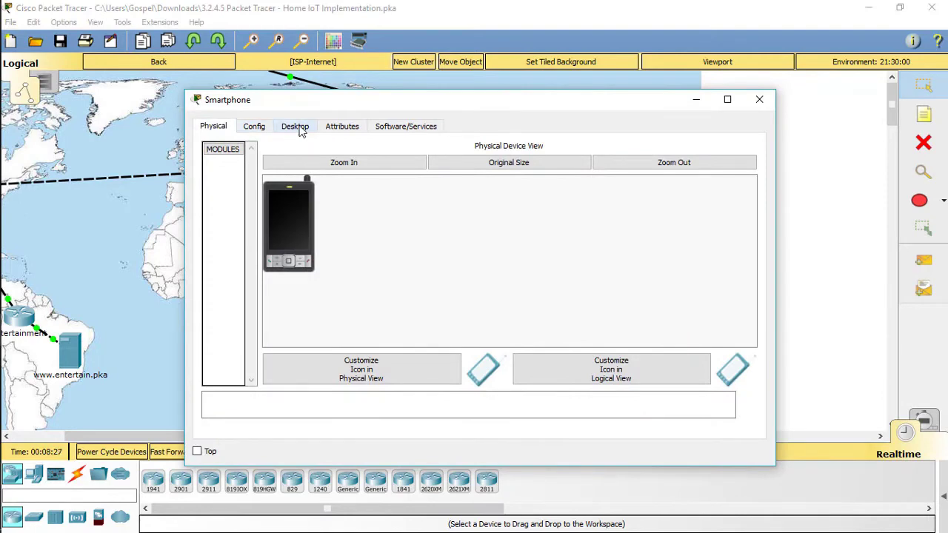
# Open the Smartphone's Web Browser and place the activity instructions beside it.
pyautogui.click(309, 129)
pyautogui.moveTo(439, 100); pyautogui.dragTo(265, 73)
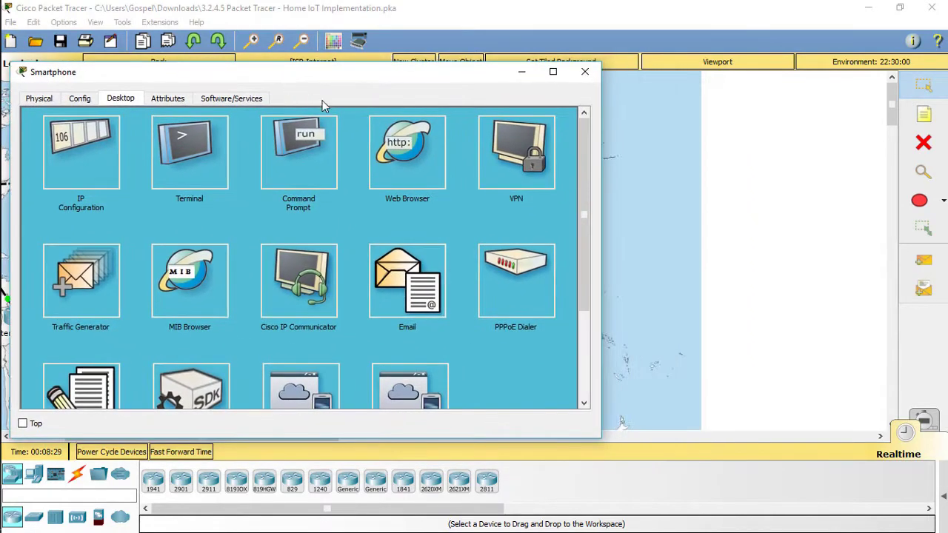
pyautogui.click(404, 145)
pyautogui.moveTo(20, 328)
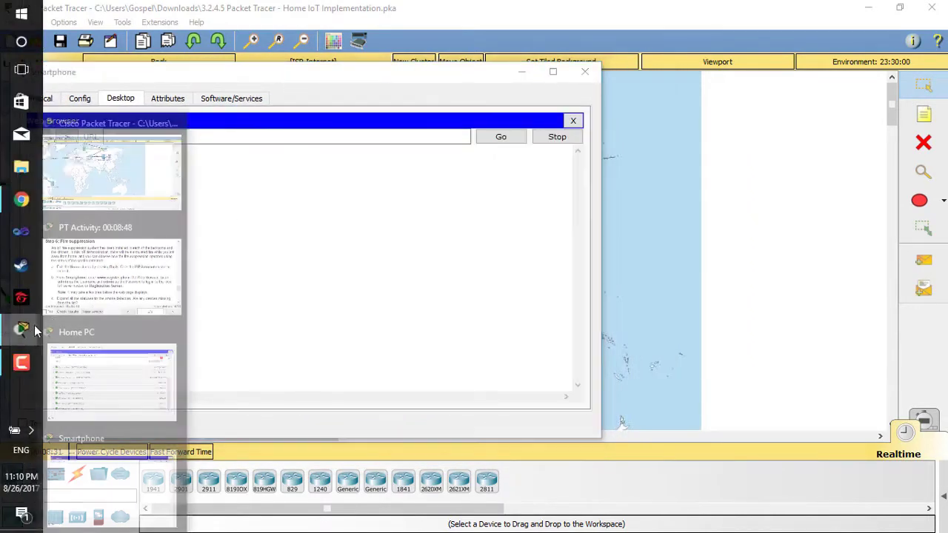
pyautogui.click(118, 286)
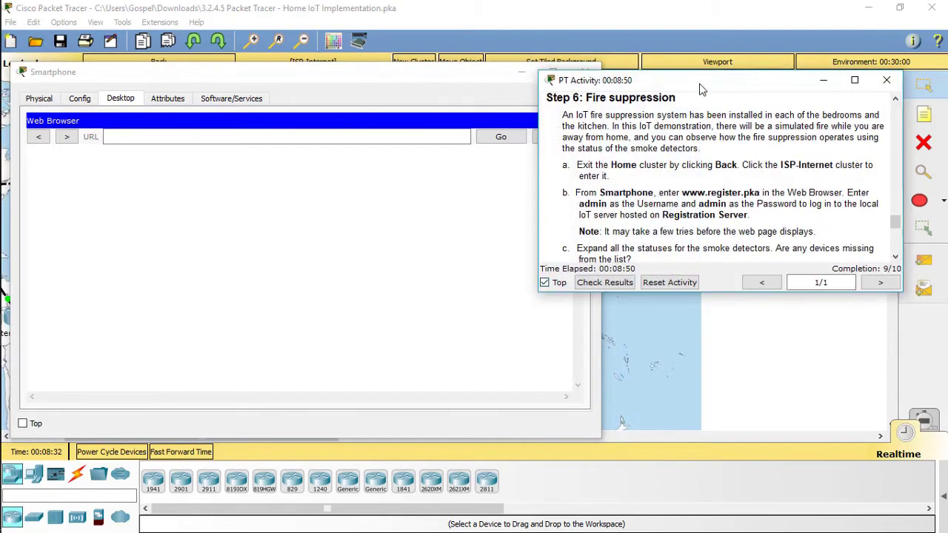
pyautogui.moveTo(702, 87); pyautogui.dragTo(747, 87)
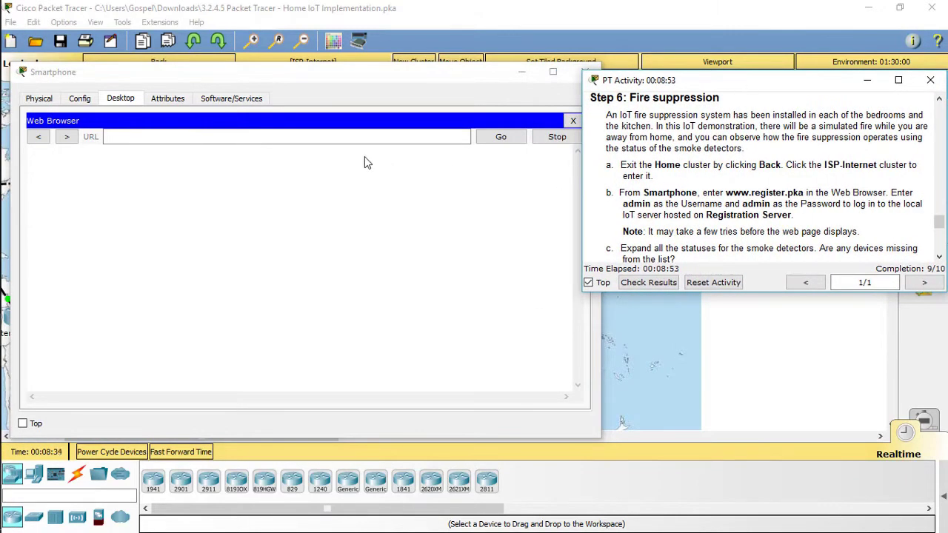
pyautogui.click(344, 138)
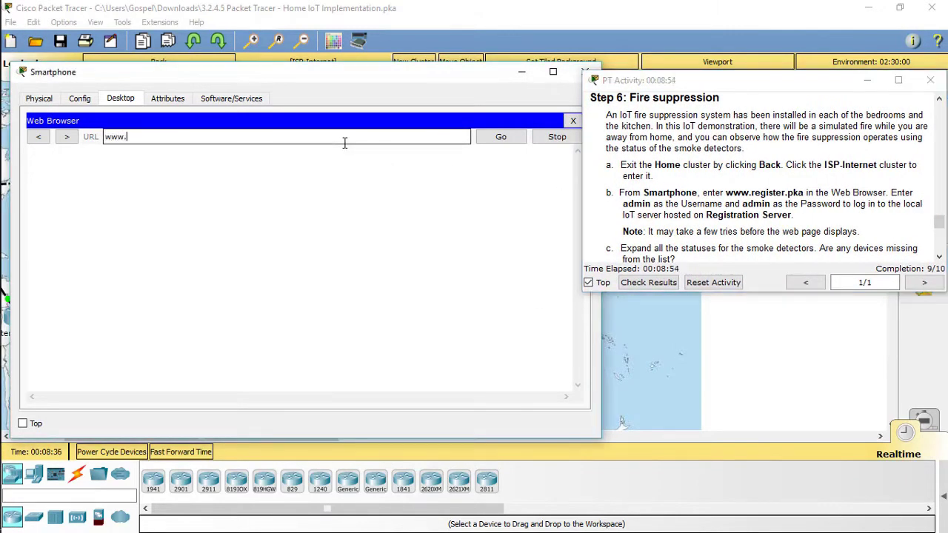
pyautogui.write('www.register.pka')
pyautogui.press('Return')
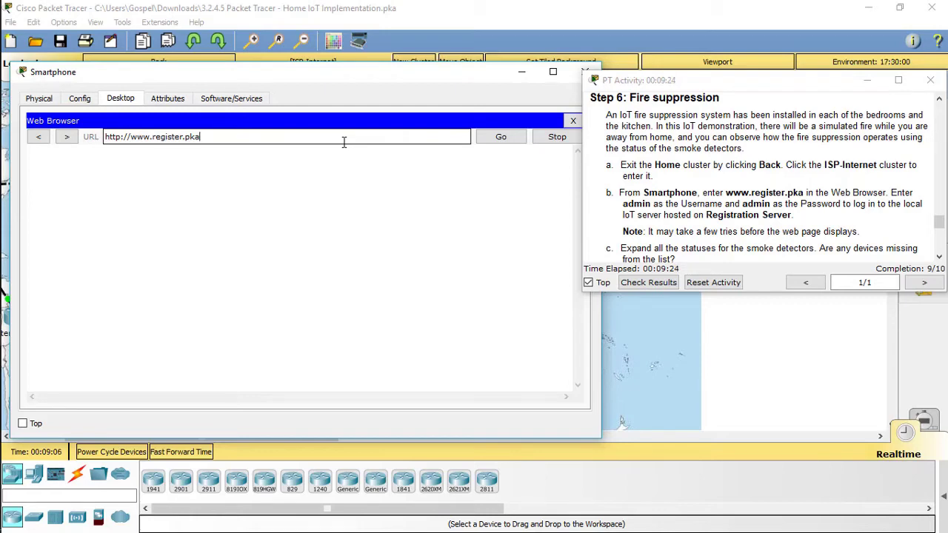
pyautogui.click(499, 135)
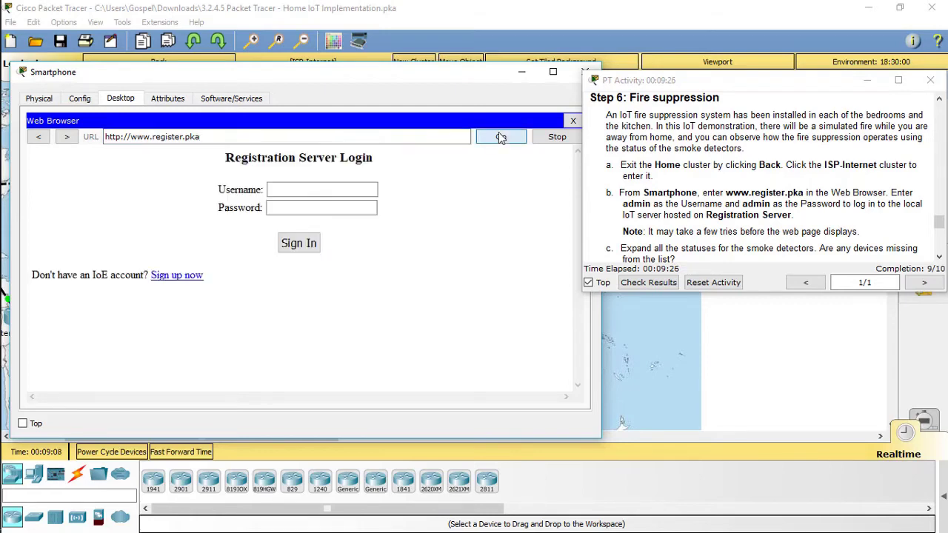
pyautogui.click(354, 189)
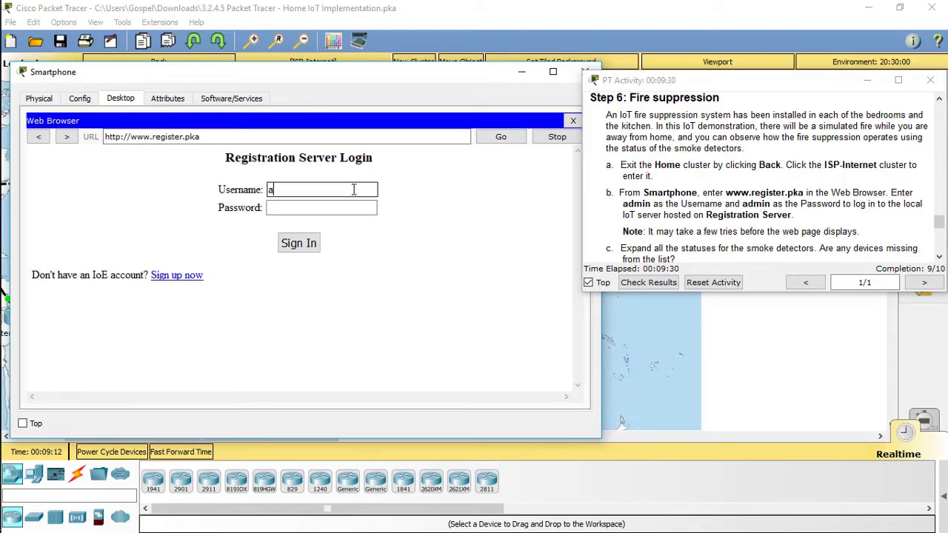
pyautogui.write('admin')
pyautogui.press('Tab')
pyautogui.write('a')
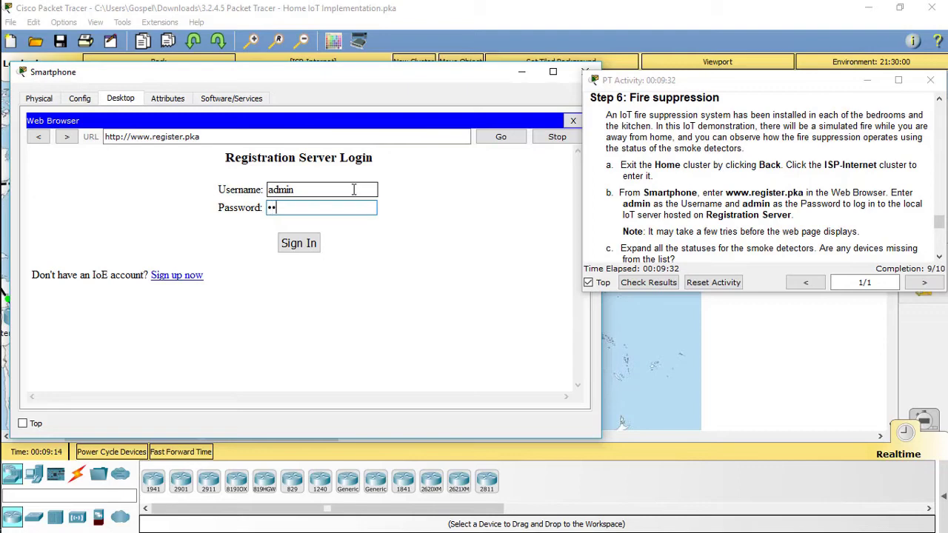
pyautogui.press('Return')
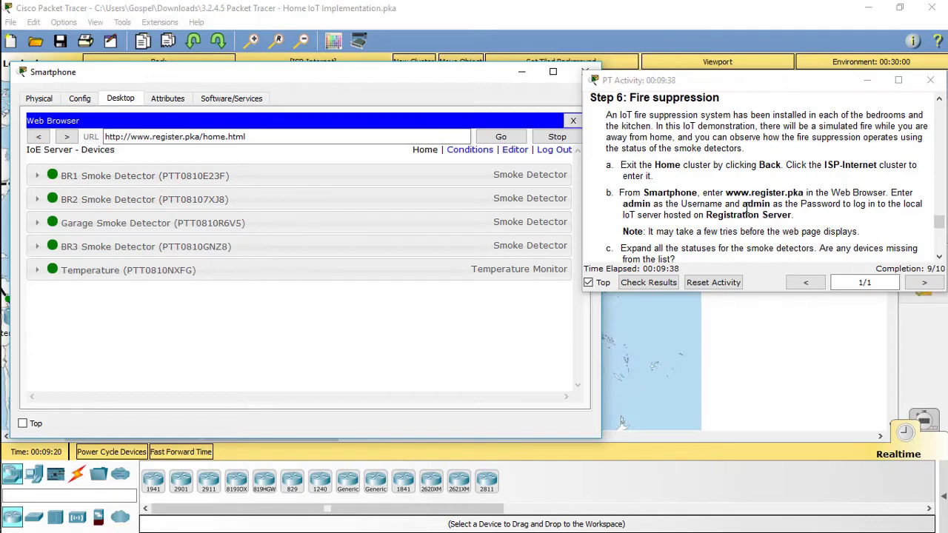
# Expand the BR1, BR2, BR3, Garage smoke detector and Temperature rows, then return to the workspace.
pyautogui.scroll(-1, 704, 206)
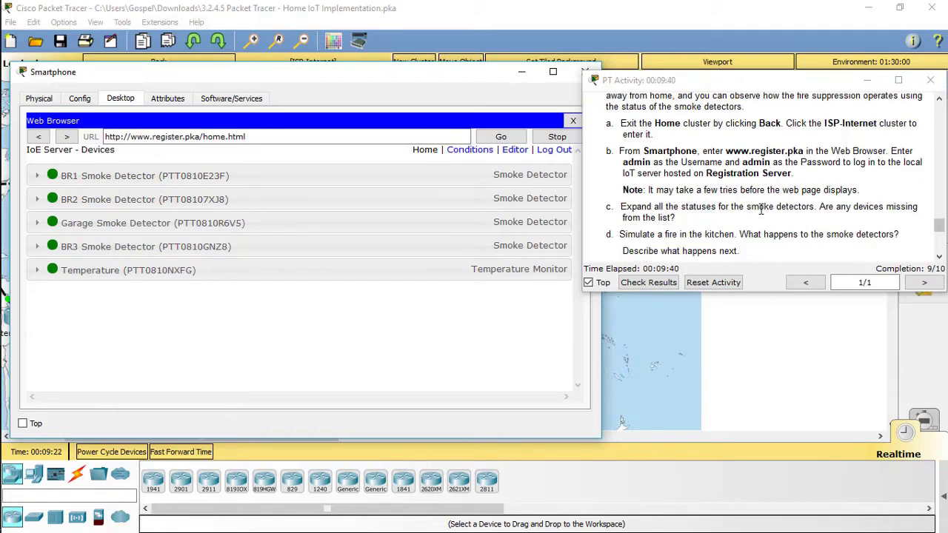
pyautogui.click(194, 178)
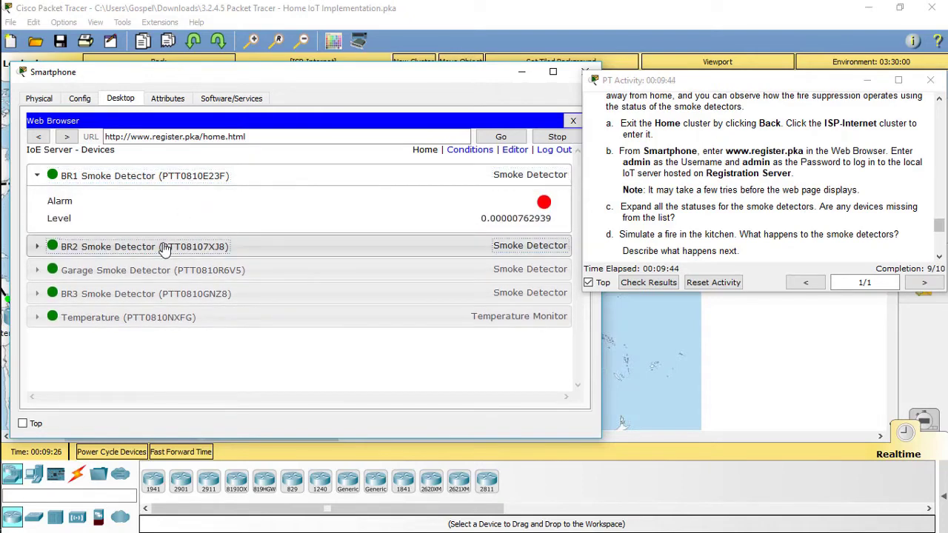
pyautogui.click(189, 249)
pyautogui.click(186, 341)
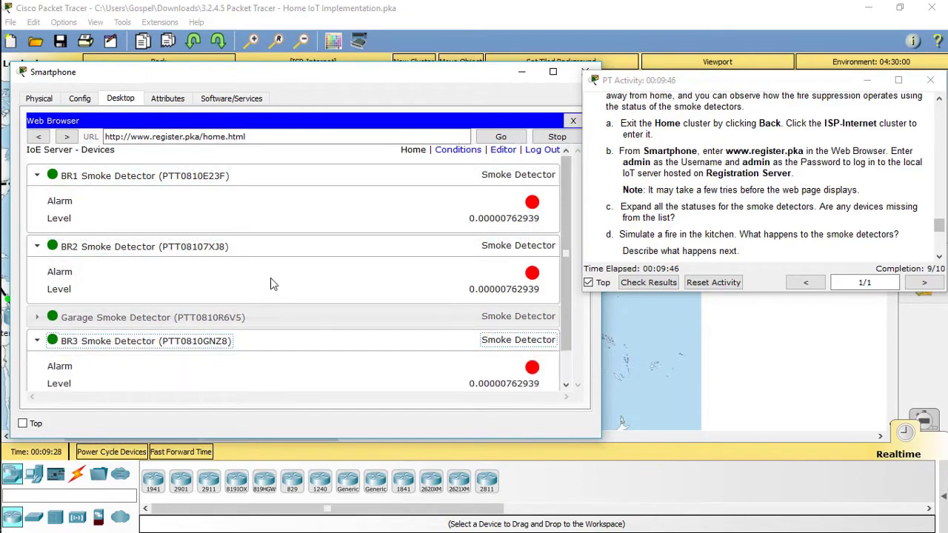
pyautogui.scroll(-1, 272, 285)
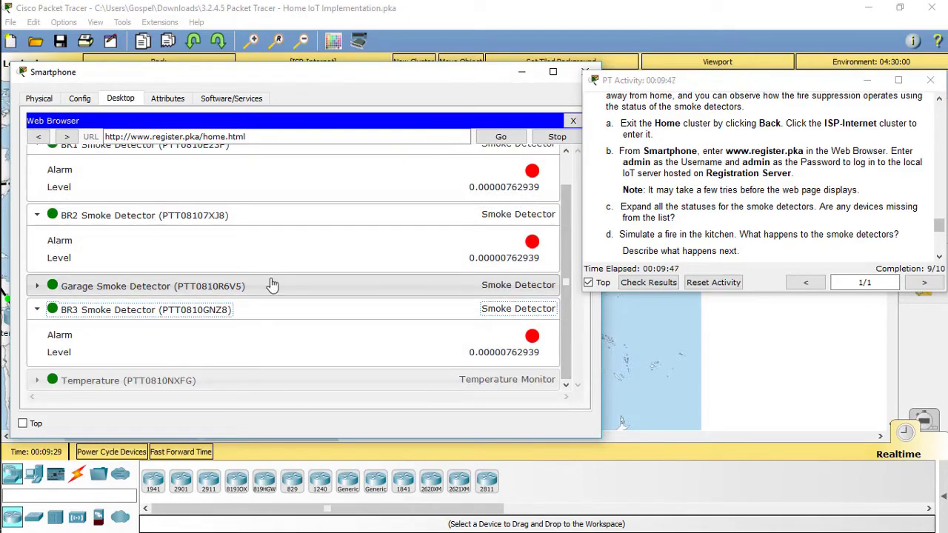
pyautogui.click(211, 288)
pyautogui.scroll(-1, 233, 277)
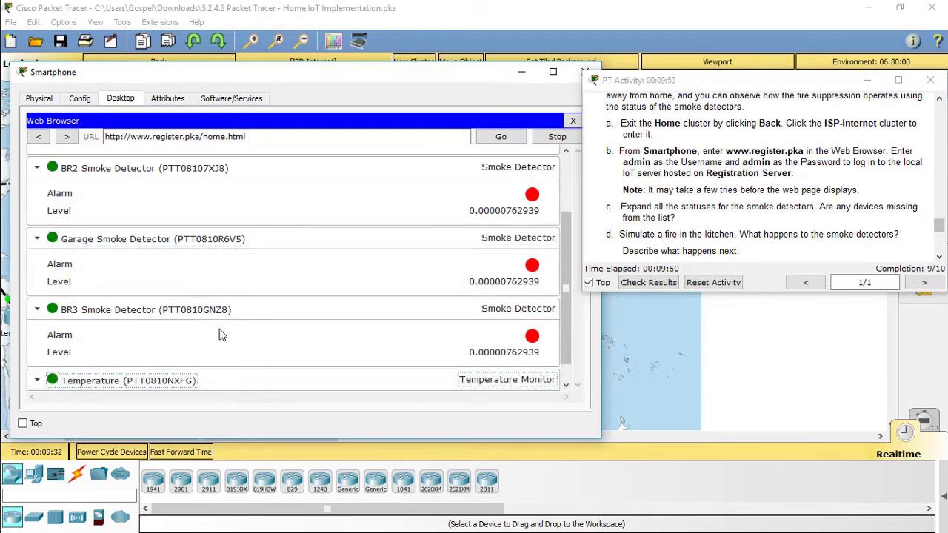
pyautogui.click(170, 381)
pyautogui.scroll(3, 229, 317)
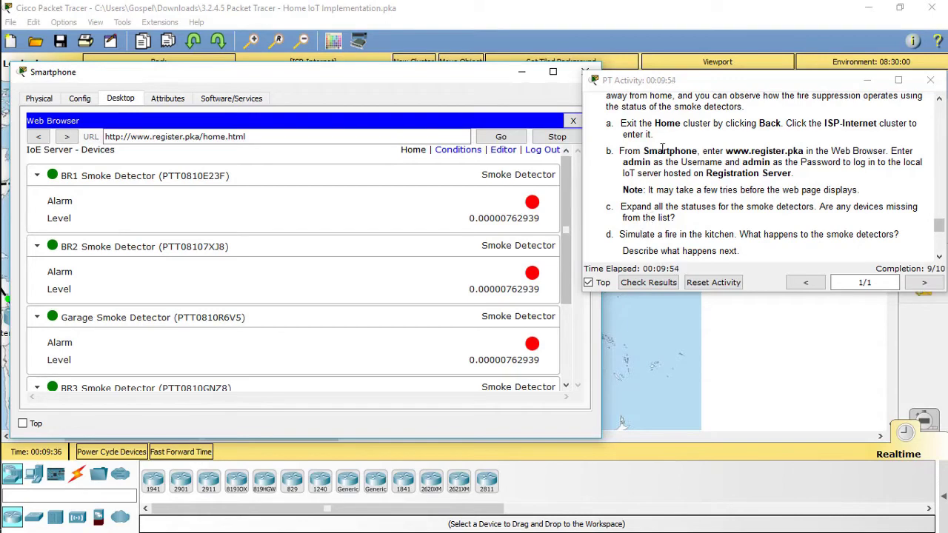
pyautogui.click(675, 42)
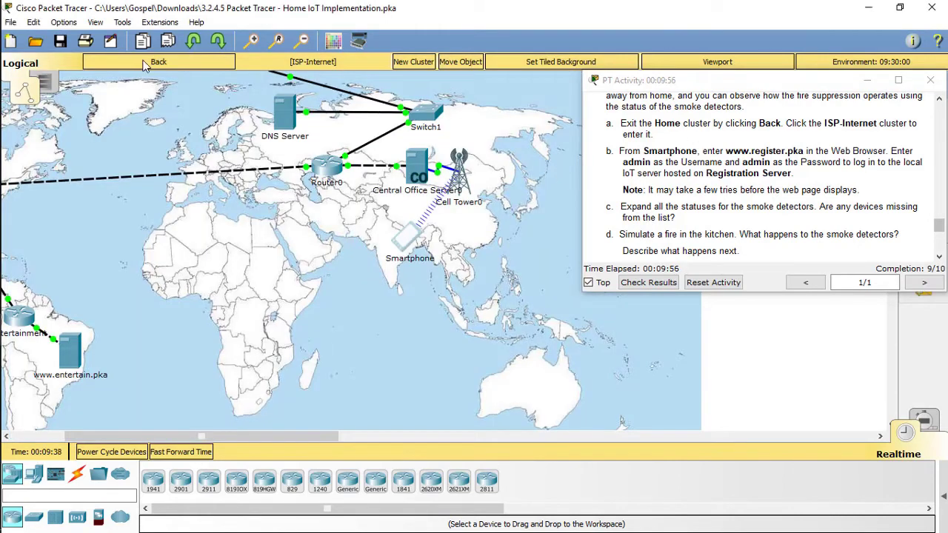
# Go Back, enter the Home cluster, turn off Top on the instructions, and scroll to the kitchen.
pyautogui.click(146, 64)
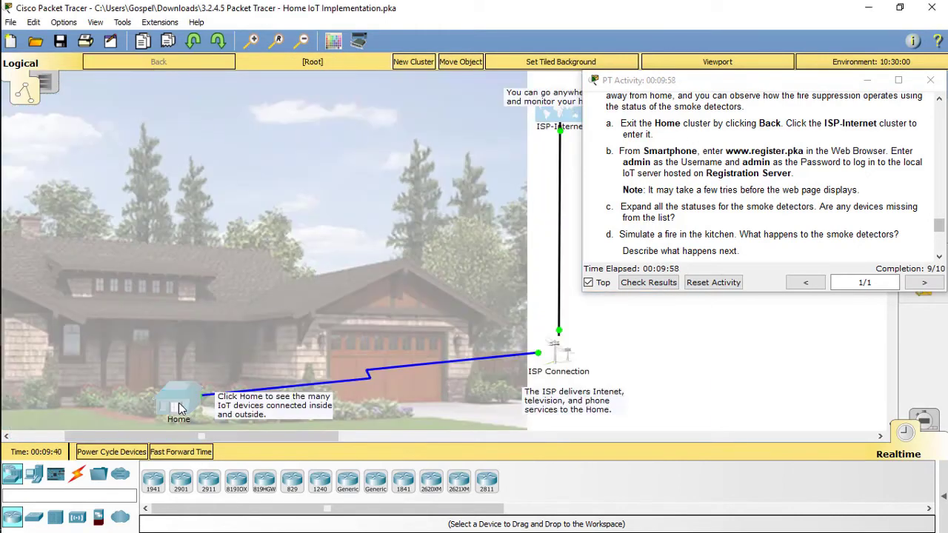
pyautogui.click(189, 409)
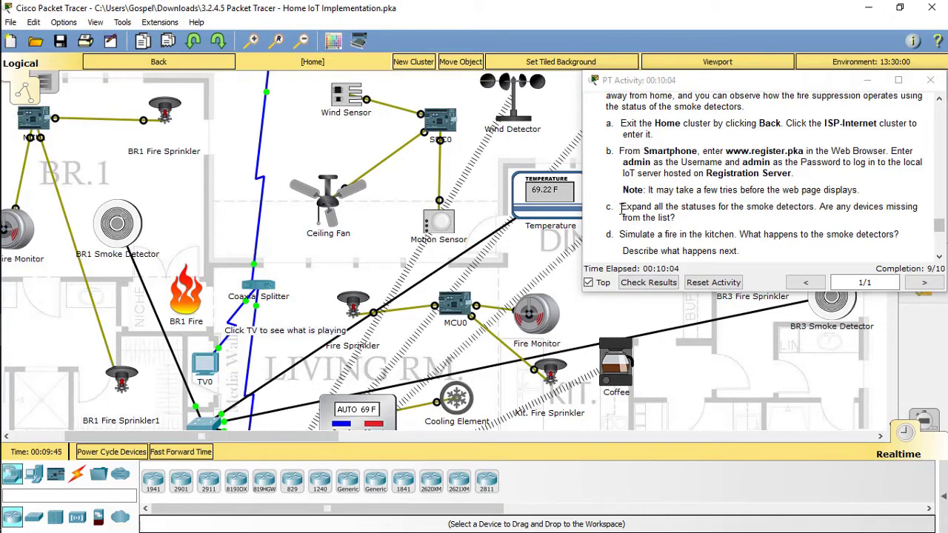
pyautogui.moveTo(620, 210); pyautogui.dragTo(762, 216)
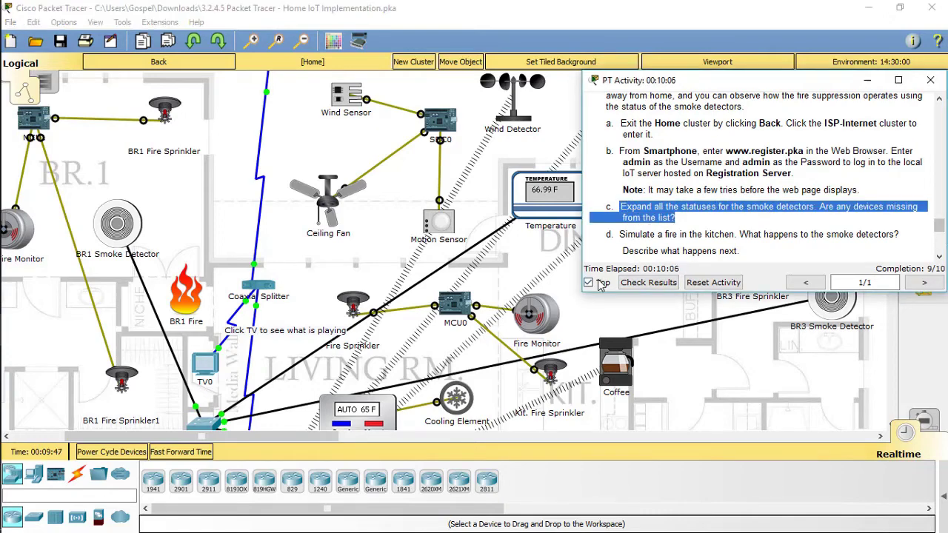
pyautogui.click(867, 80)
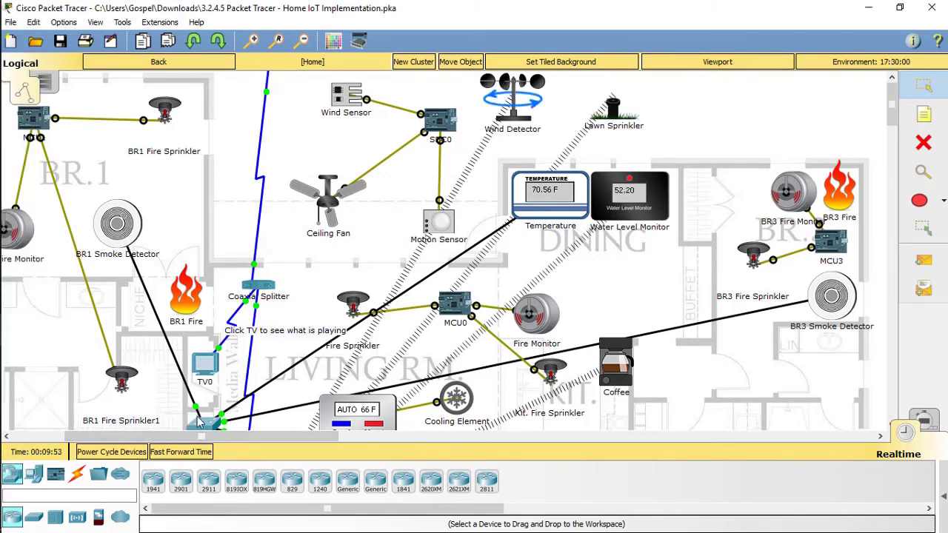
pyautogui.moveTo(233, 436); pyautogui.dragTo(260, 443)
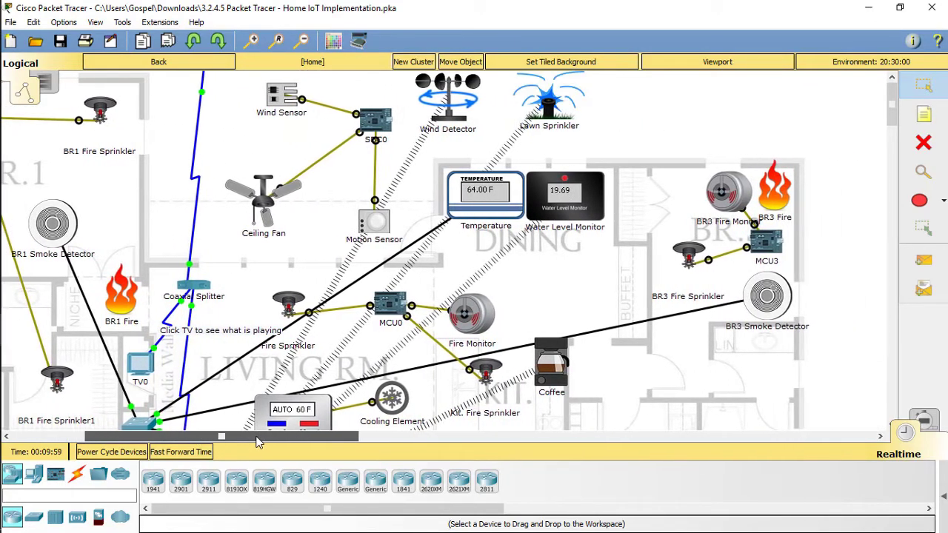
pyautogui.scroll(-5, 744, 313)
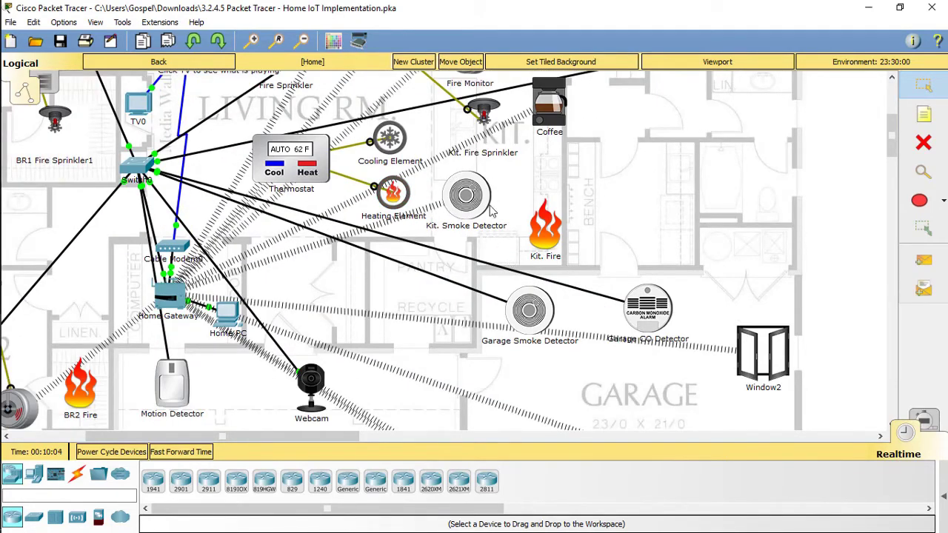
# Close the Home PC window.
pyautogui.moveTo(21, 328)
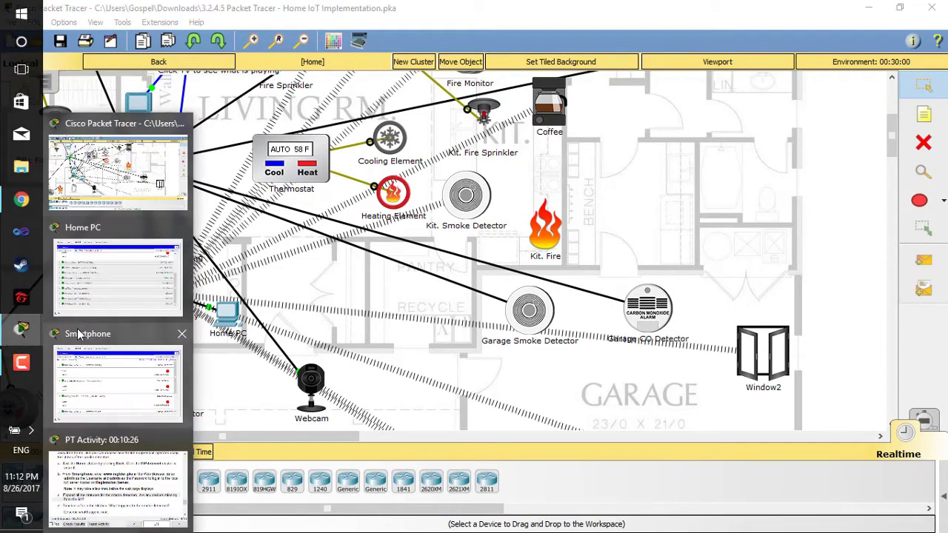
pyautogui.click(123, 285)
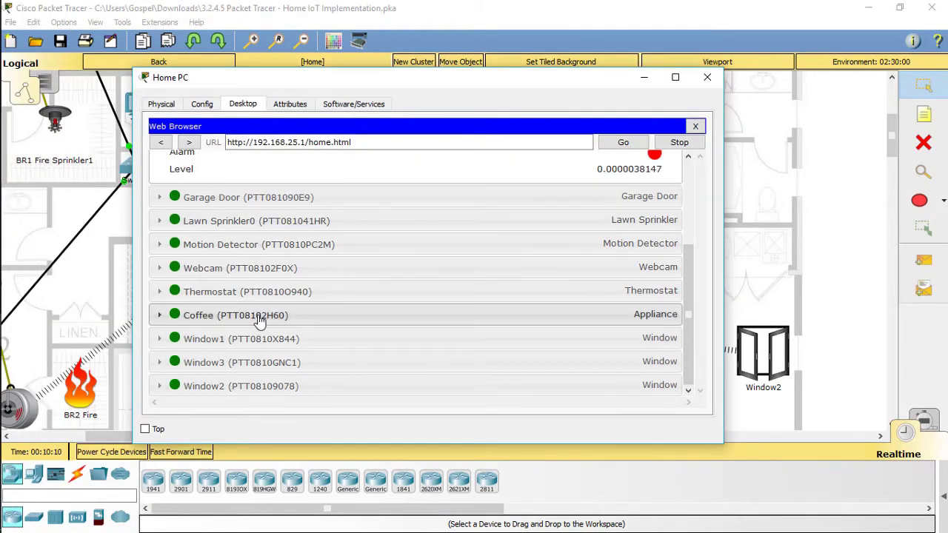
pyautogui.click(707, 77)
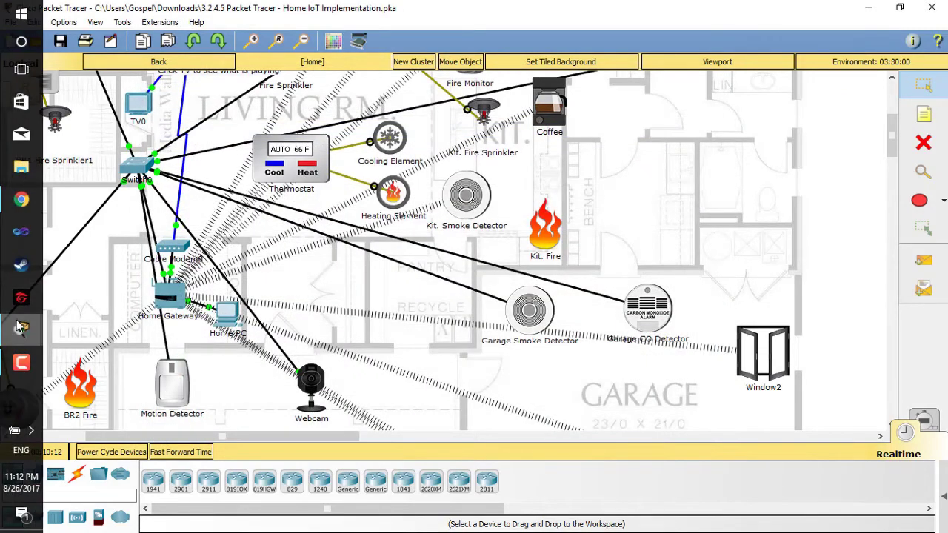
pyautogui.moveTo(20, 328)
pyautogui.click(133, 320)
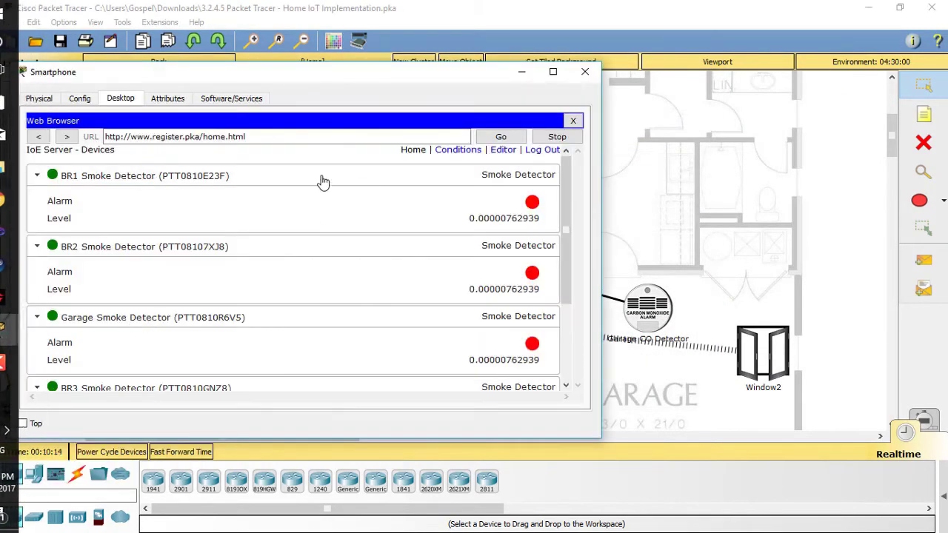
pyautogui.moveTo(335, 77); pyautogui.dragTo(453, 70)
pyautogui.scroll(-3, 307, 240)
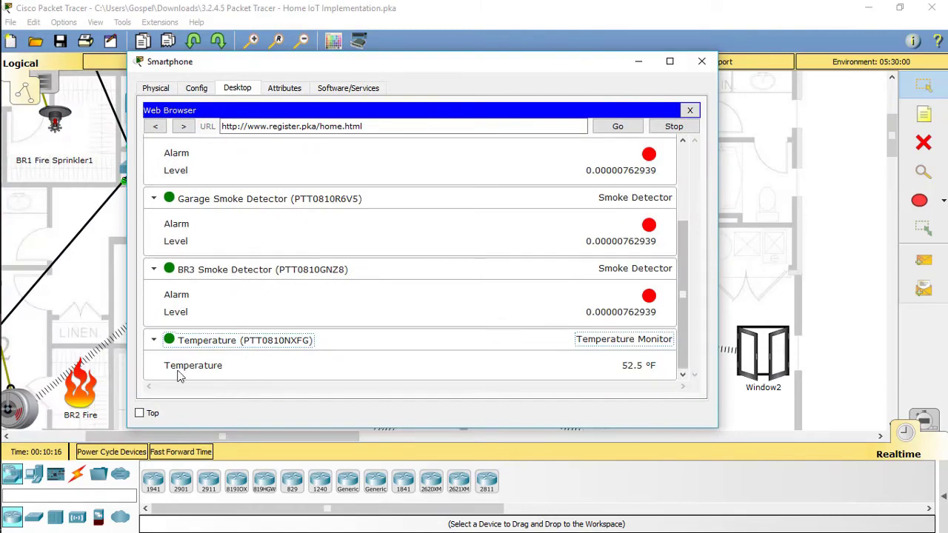
pyautogui.scroll(5, 260, 268)
pyautogui.click(568, 22)
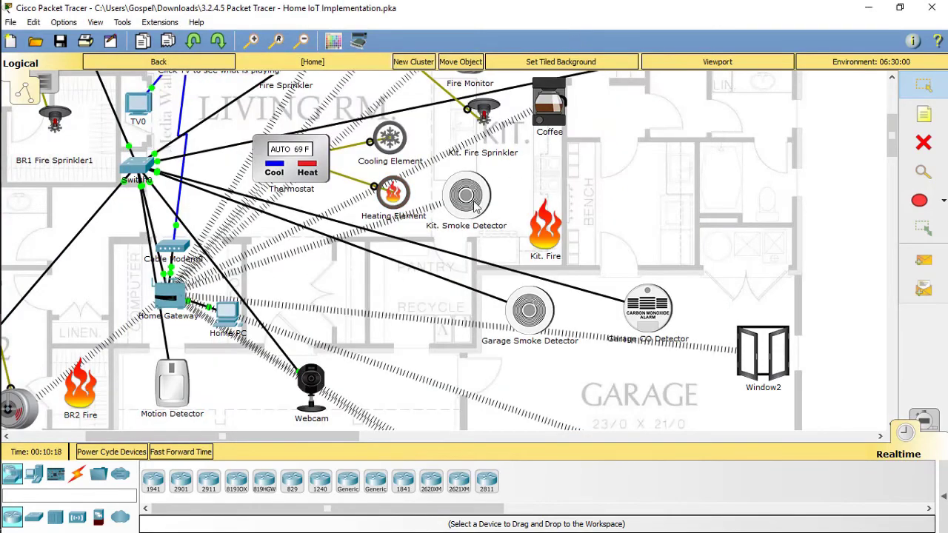
pyautogui.scroll(3, 495, 159)
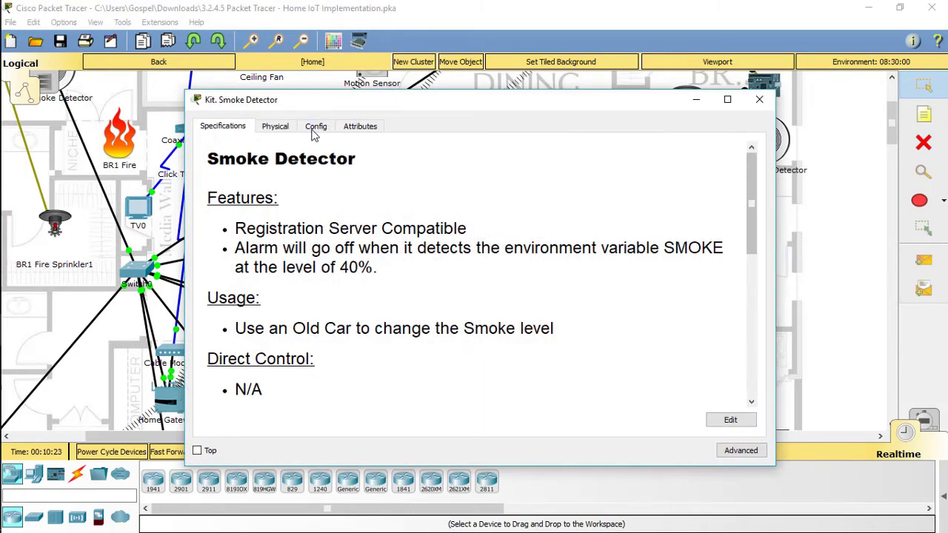
# Switch Kit. Smoke Detector's Wireless0 to DHCP, getting 192.168.25.128, and close its window.
pyautogui.click(314, 131)
pyautogui.click(237, 202)
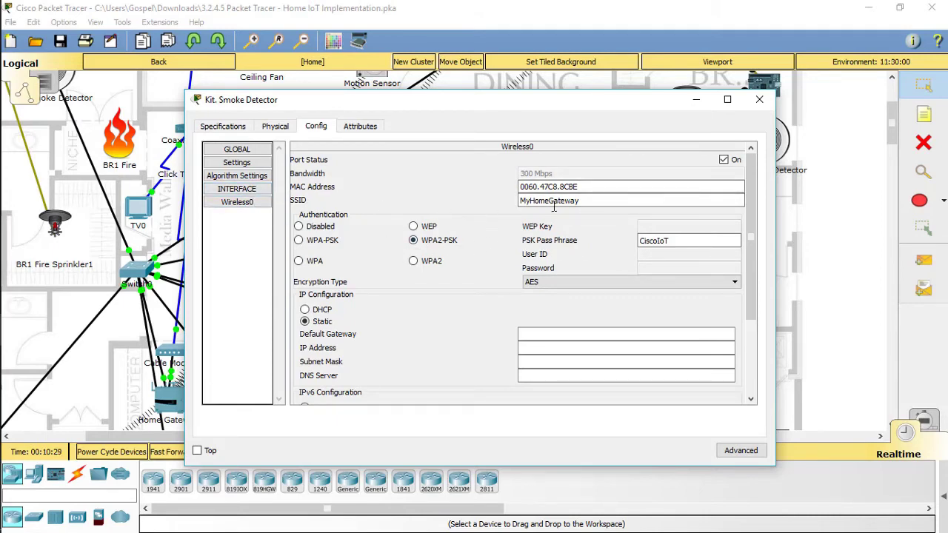
pyautogui.click(304, 310)
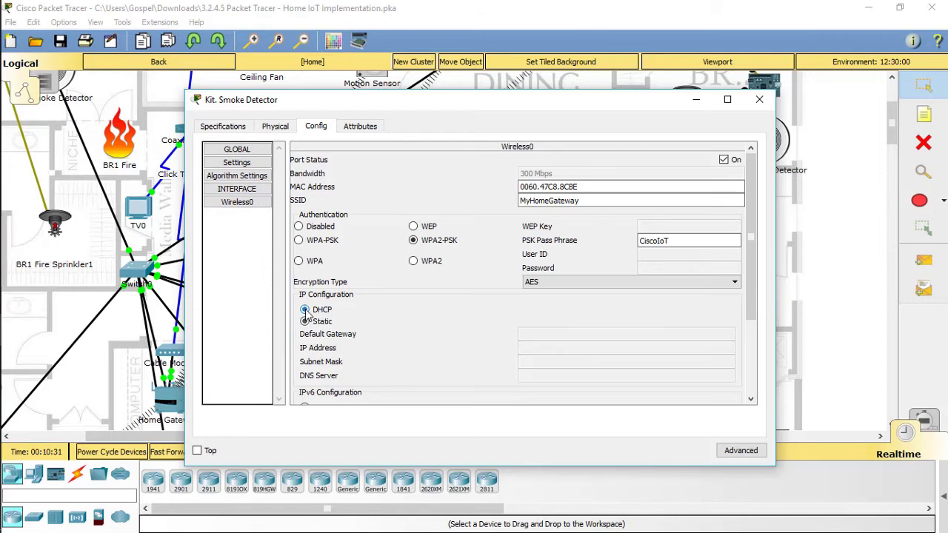
pyautogui.click(760, 99)
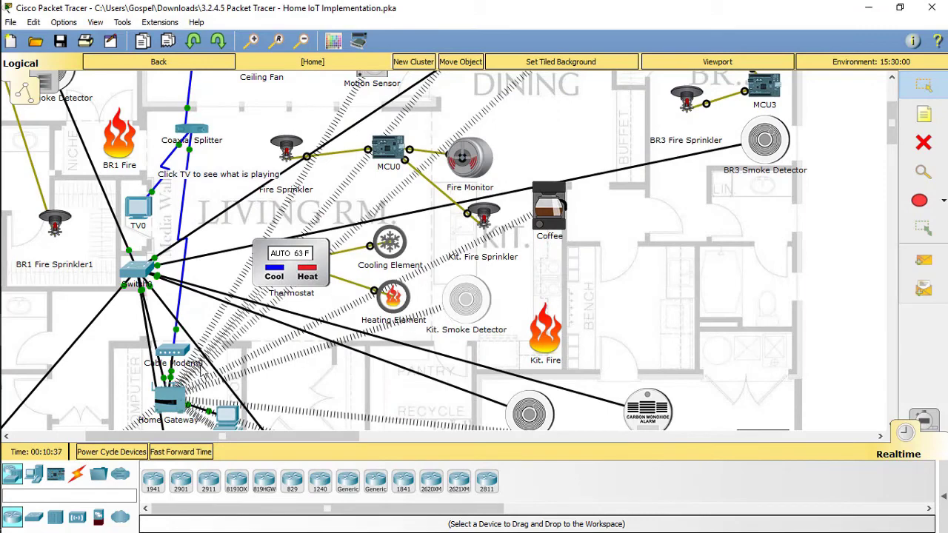
pyautogui.moveTo(14, 332)
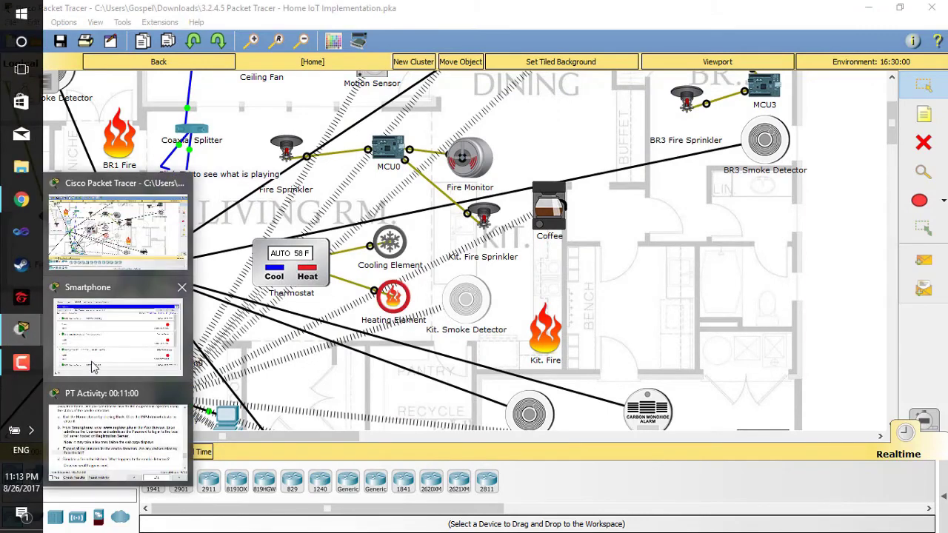
pyautogui.click(125, 359)
pyautogui.click(689, 107)
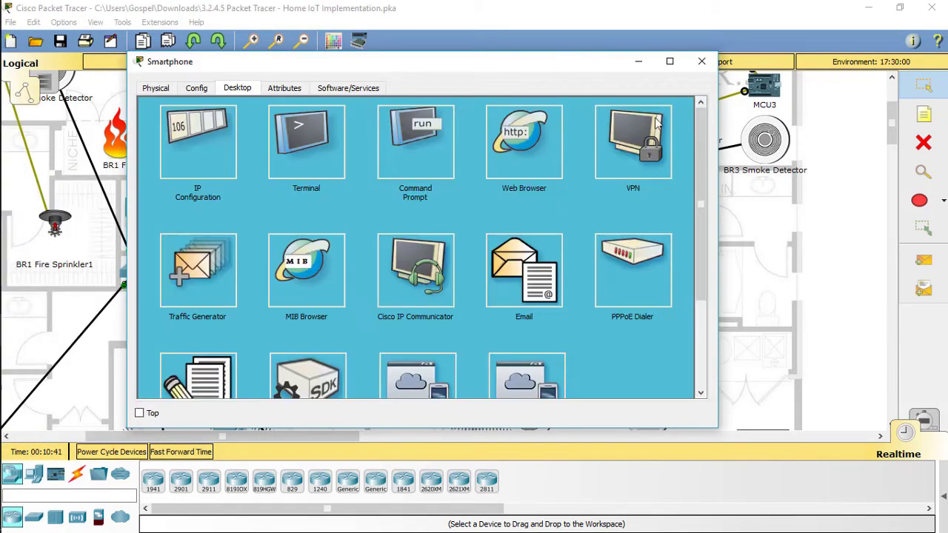
pyautogui.click(509, 147)
pyautogui.click(285, 131)
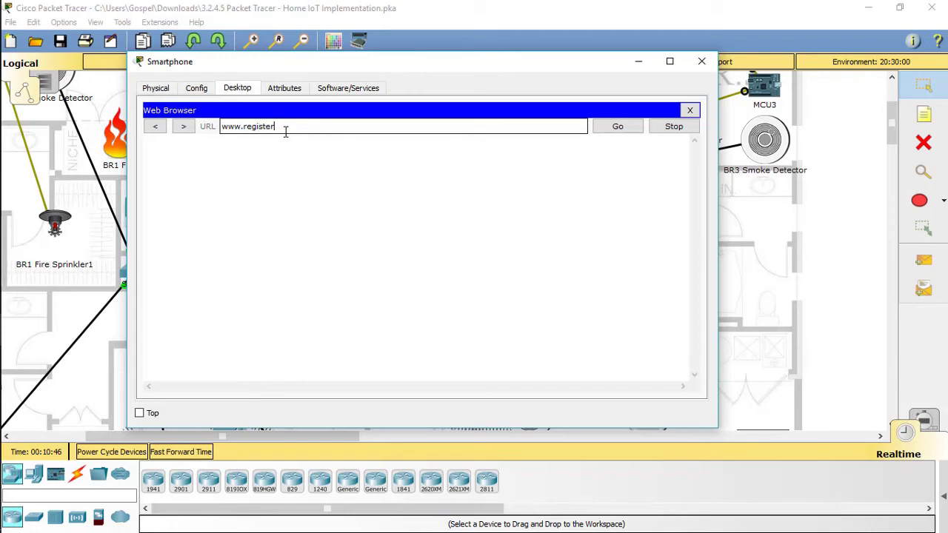
pyautogui.press('Return')
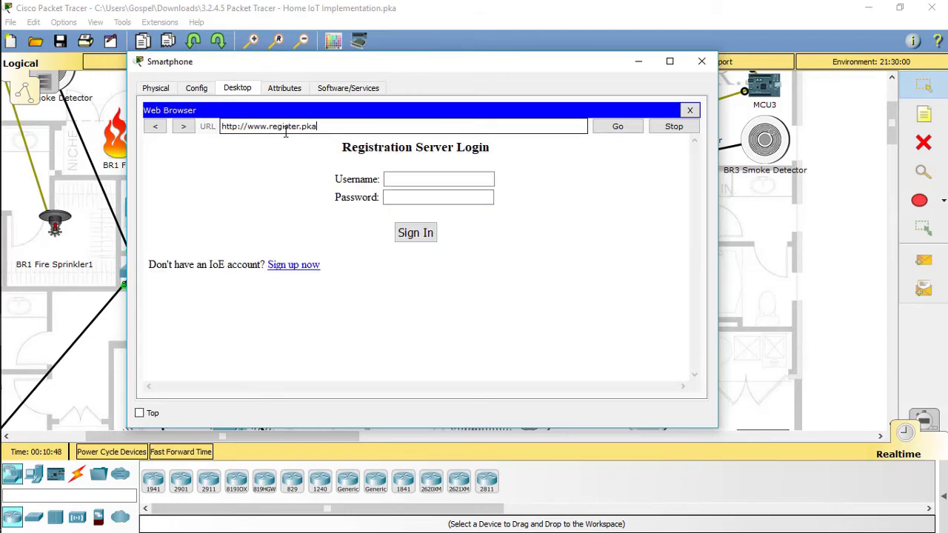
# Sign in with the server's admin username and password to reach the device list.
pyautogui.click(448, 176)
pyautogui.write('admin')
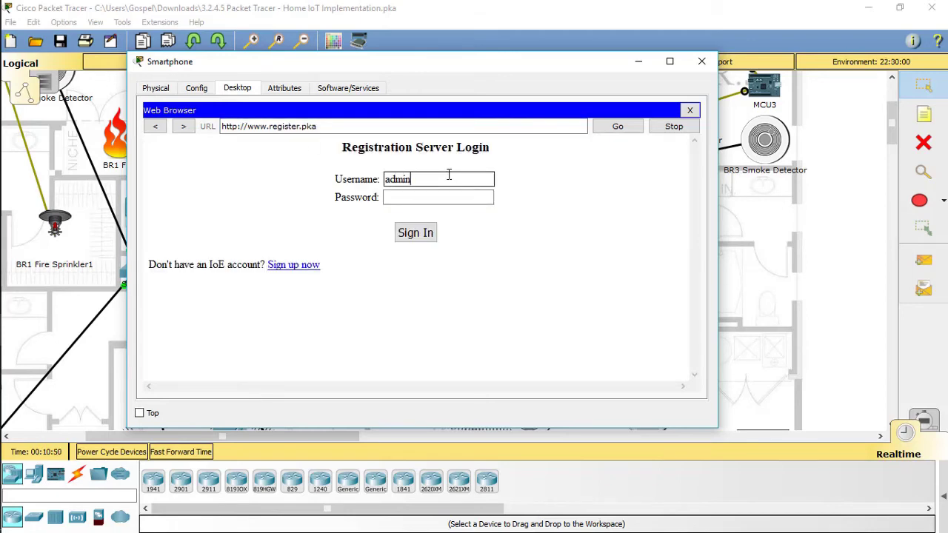
pyautogui.press('Tab')
pyautogui.write('ad')
pyautogui.press('Return')
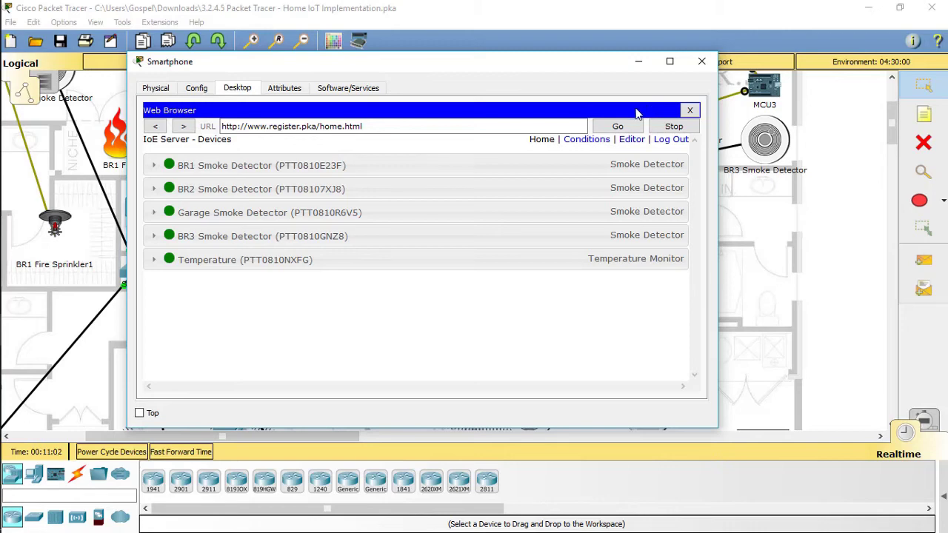
pyautogui.moveTo(11, 329)
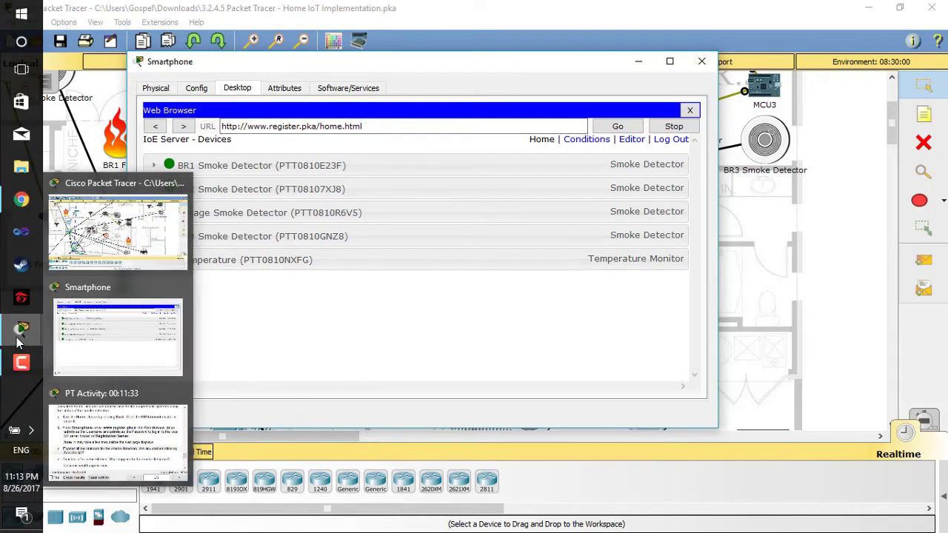
pyautogui.click(119, 230)
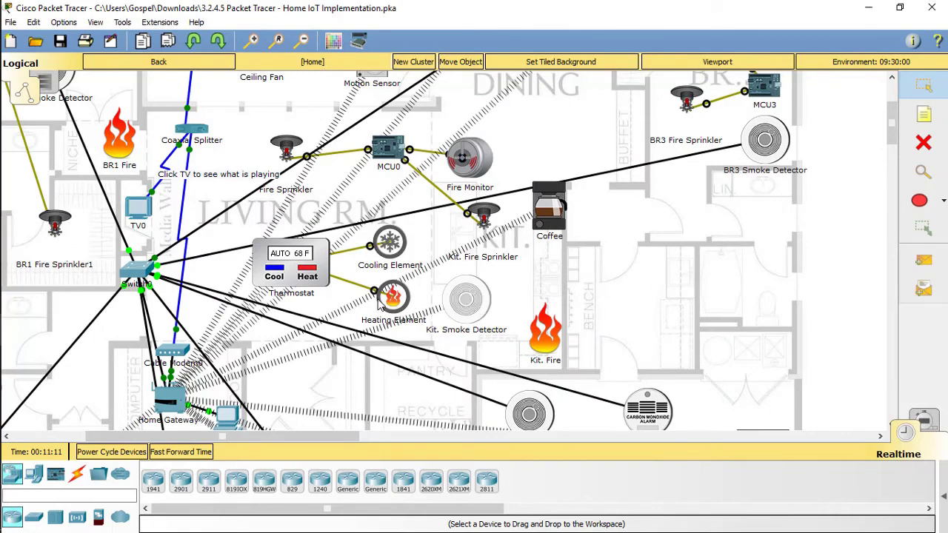
pyautogui.click(485, 299)
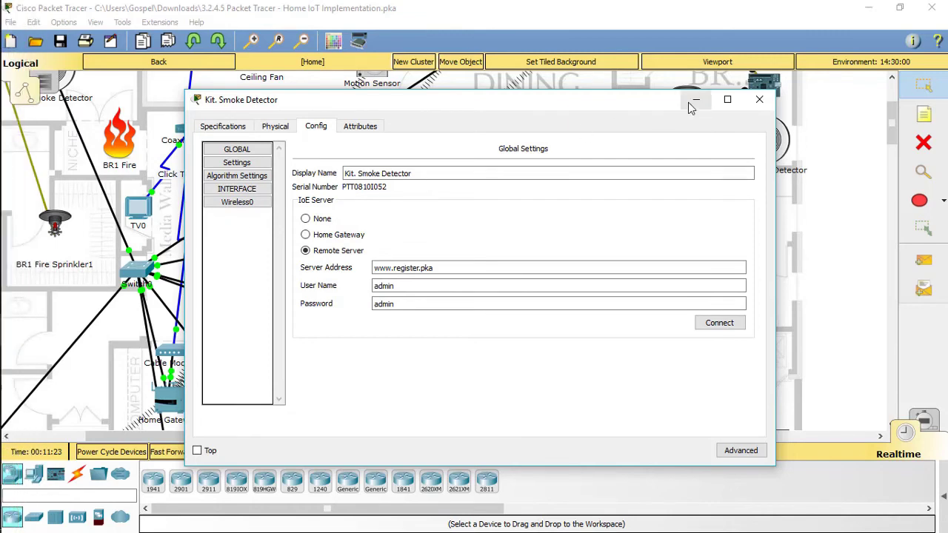
pyautogui.click(719, 323)
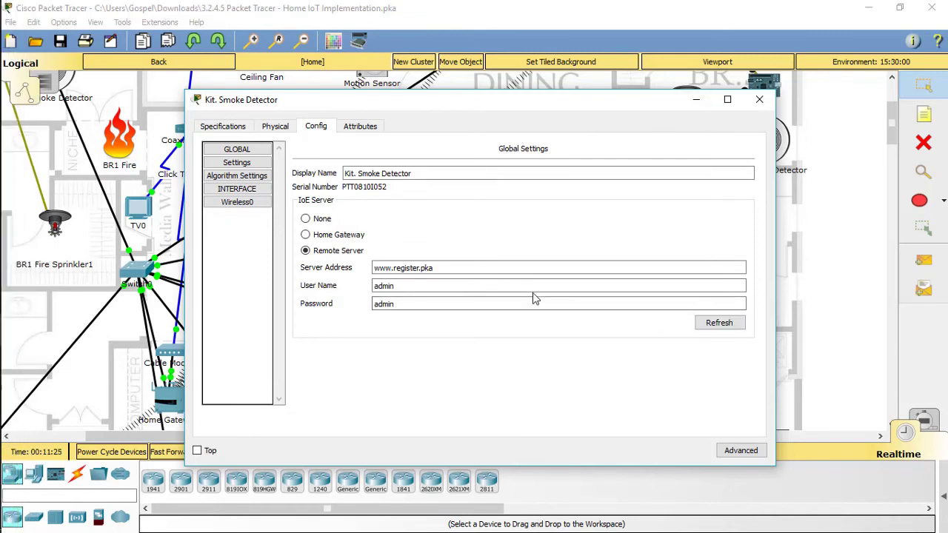
pyautogui.click(759, 99)
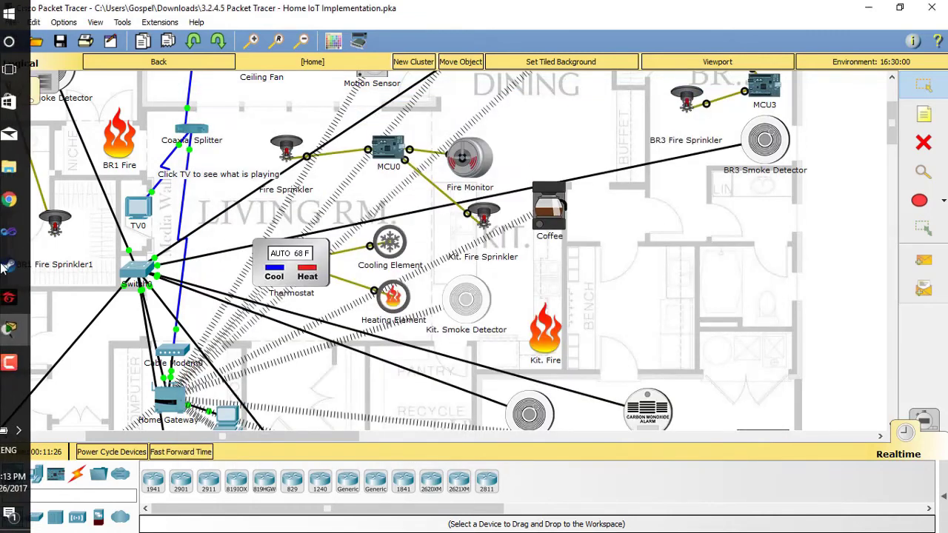
pyautogui.moveTo(20, 337)
pyautogui.click(141, 342)
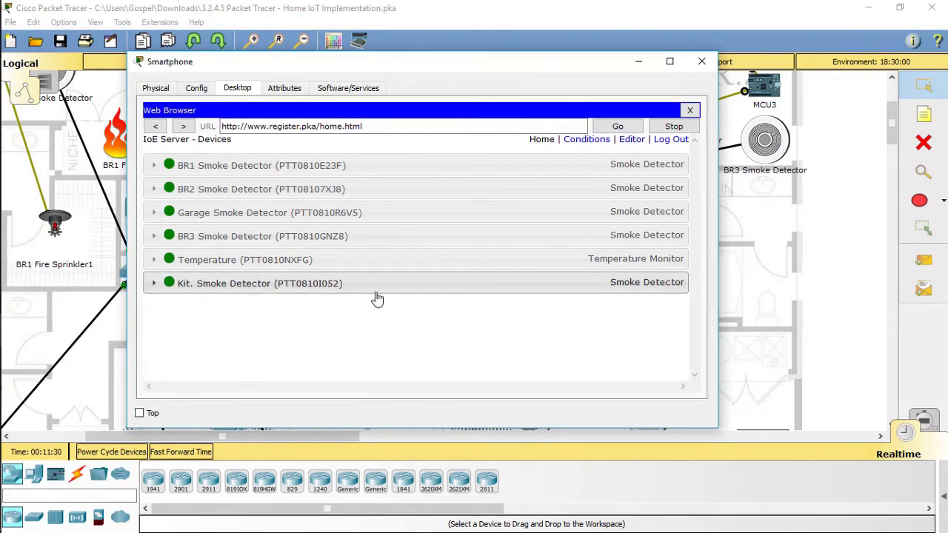
pyautogui.moveTo(21, 332)
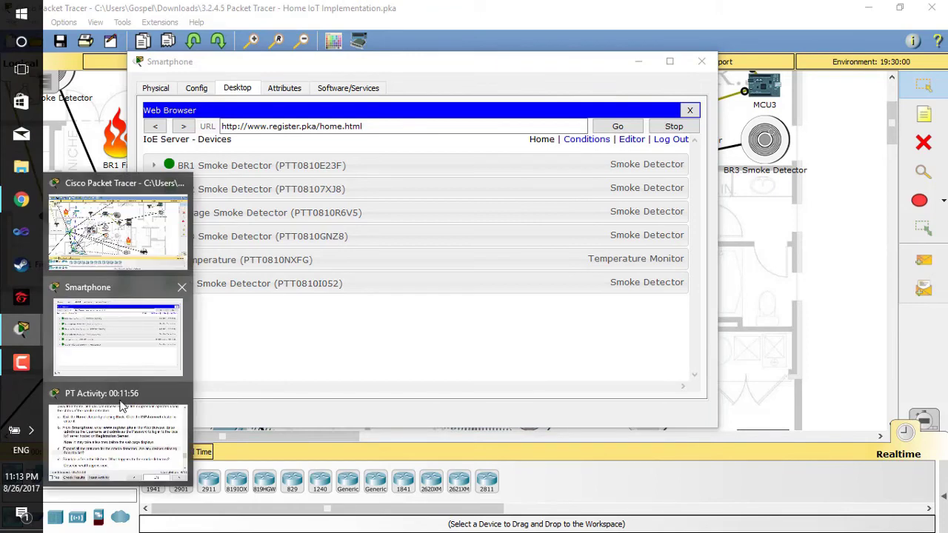
pyautogui.click(121, 414)
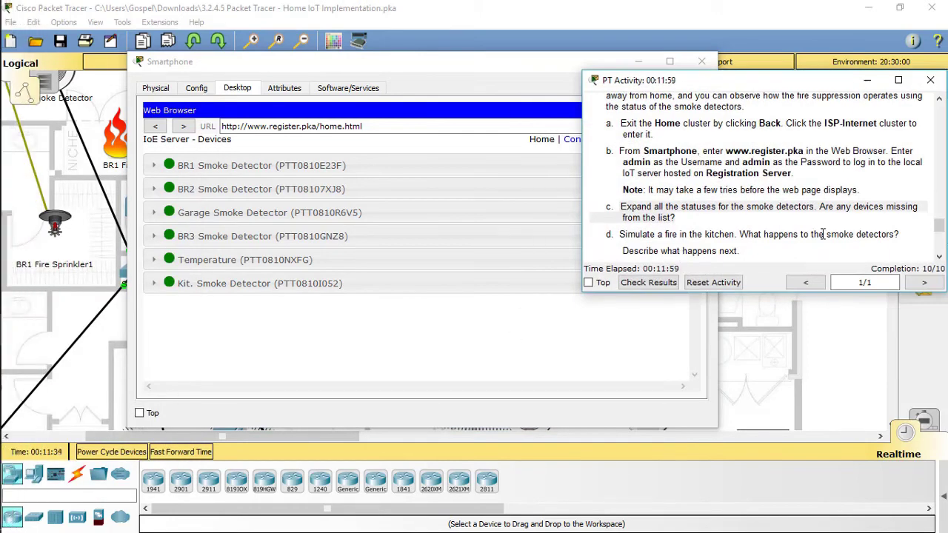
pyautogui.scroll(-1, 822, 234)
pyautogui.click(760, 210)
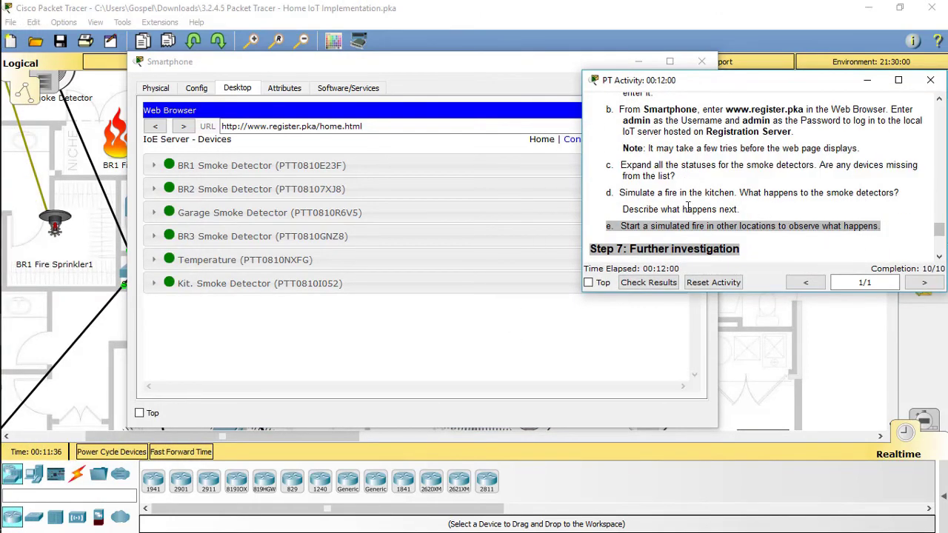
pyautogui.moveTo(621, 194); pyautogui.dragTo(762, 203)
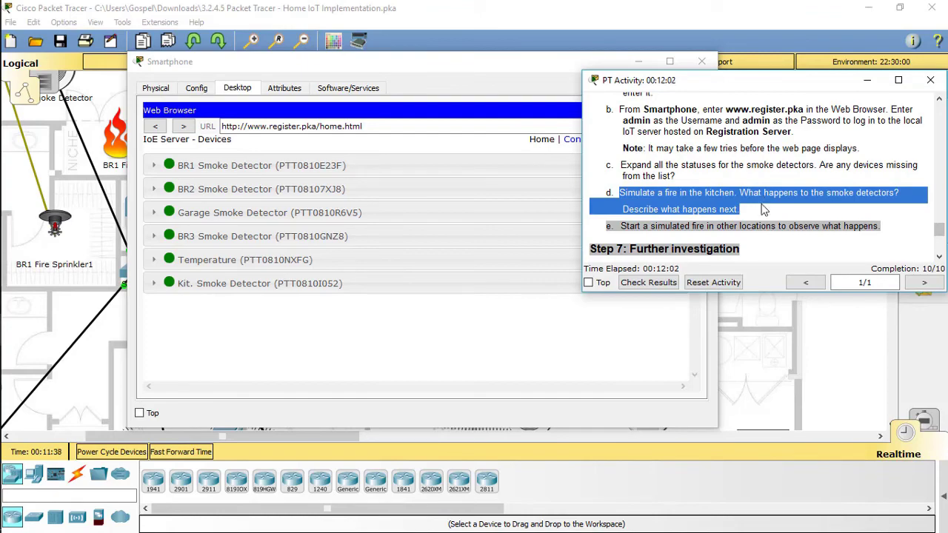
pyautogui.click(846, 333)
pyautogui.scroll(3, 564, 317)
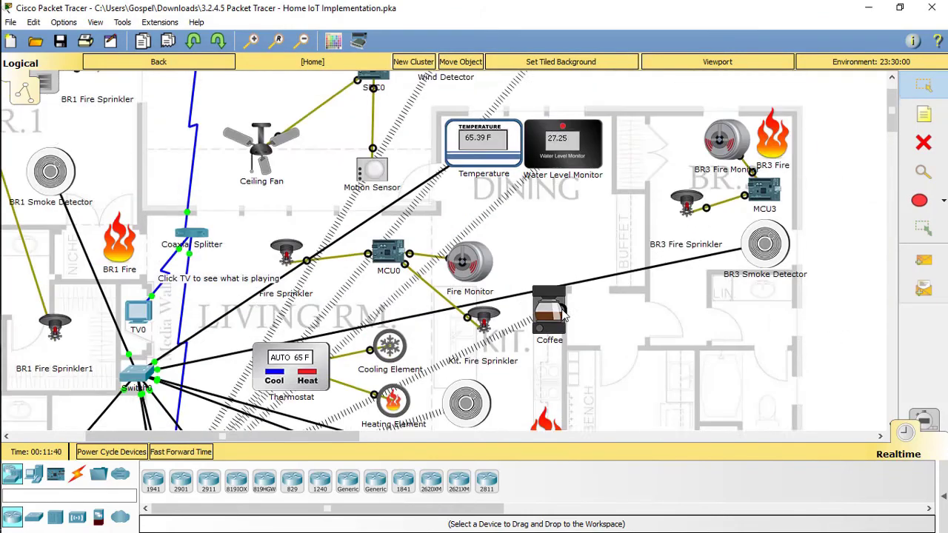
# Scroll around the kitchen until Fire Sprinkler and Kit. Fire Sprinkler start spraying.
pyautogui.scroll(-3, 563, 317)
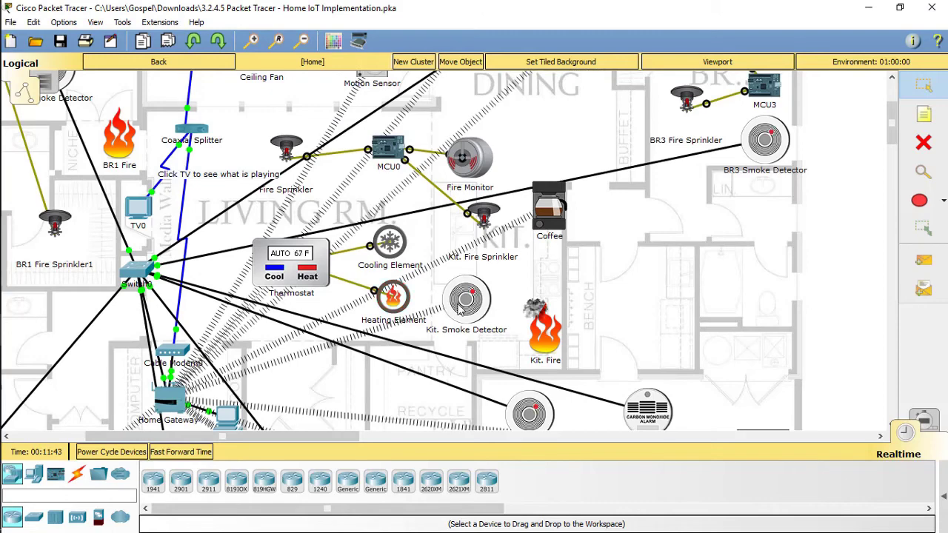
pyautogui.scroll(-2, 539, 359)
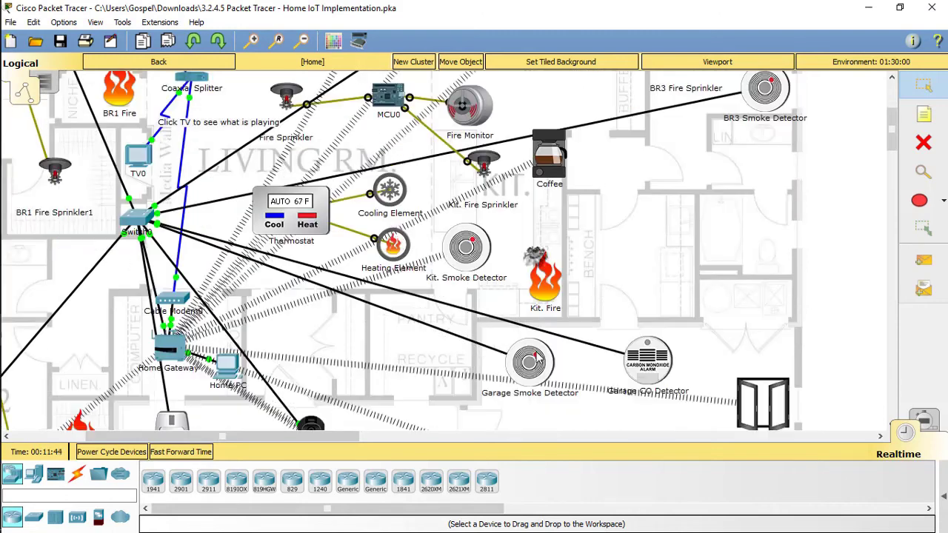
pyautogui.scroll(3, 592, 310)
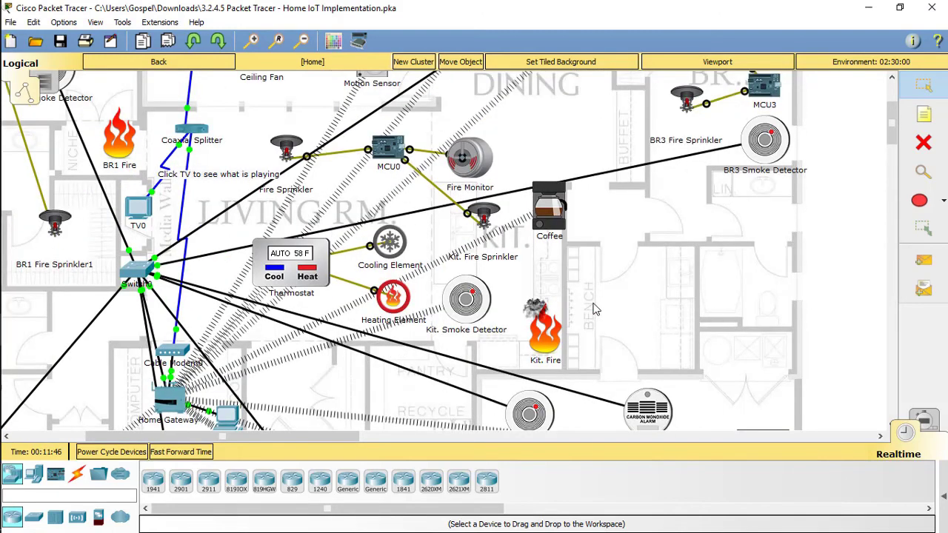
pyautogui.scroll(-2, 593, 310)
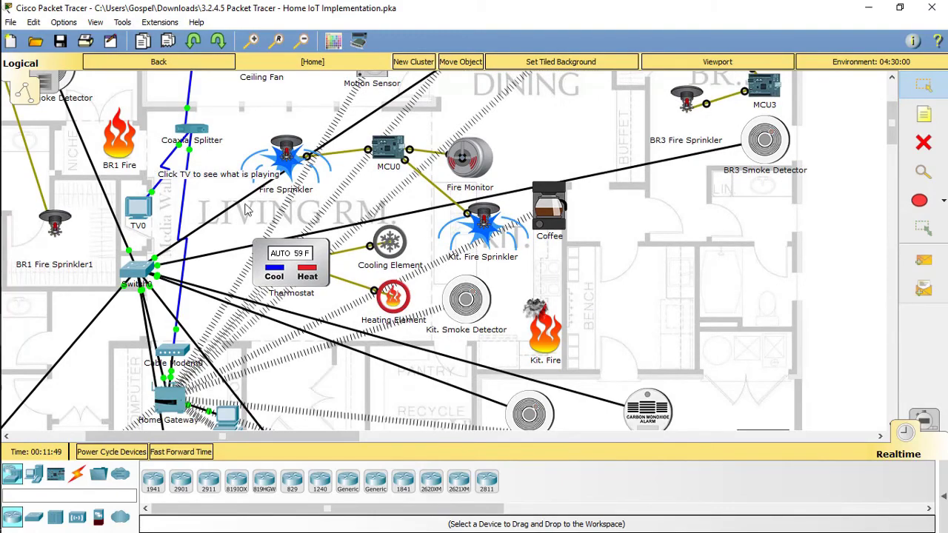
# Review Step 7 in PT Activity and run Check Results to see the congratulations.
pyautogui.moveTo(10, 337)
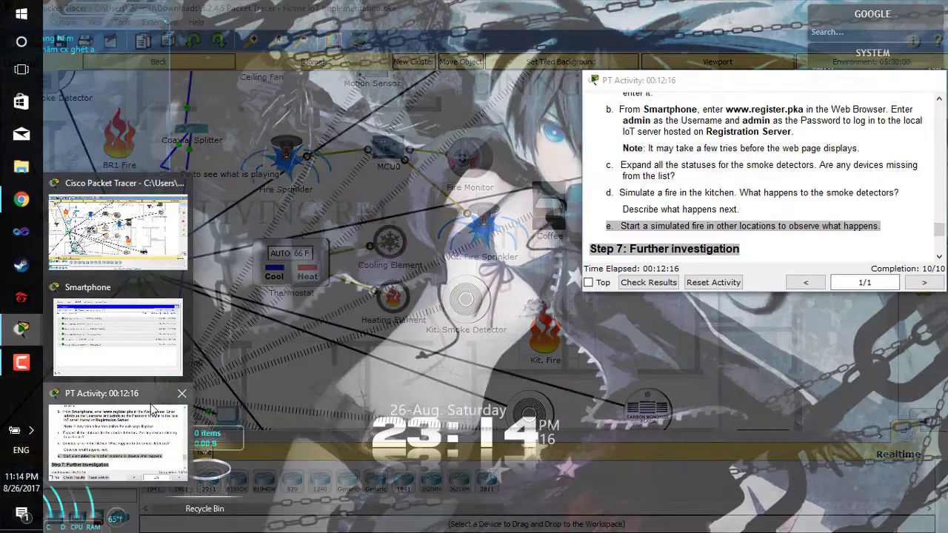
pyautogui.click(116, 425)
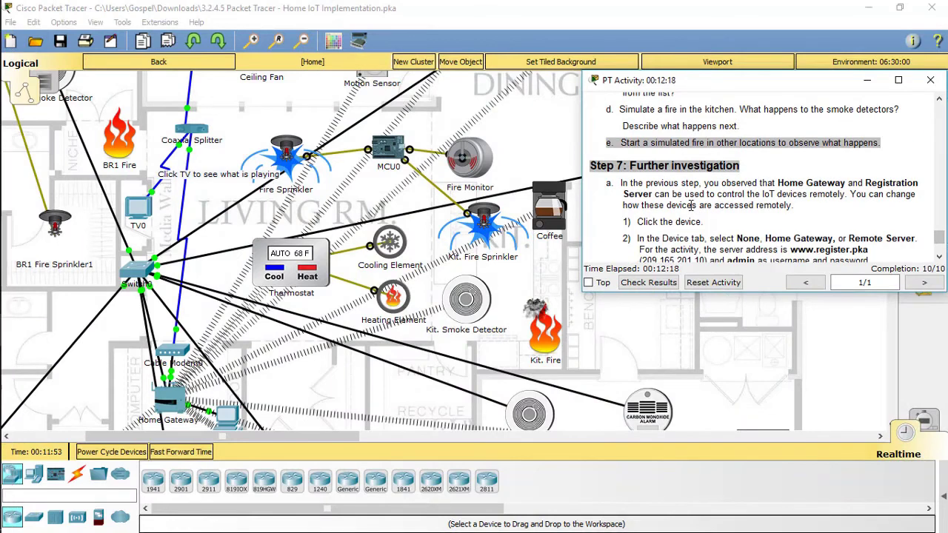
pyautogui.scroll(-2, 691, 205)
pyautogui.scroll(1, 696, 191)
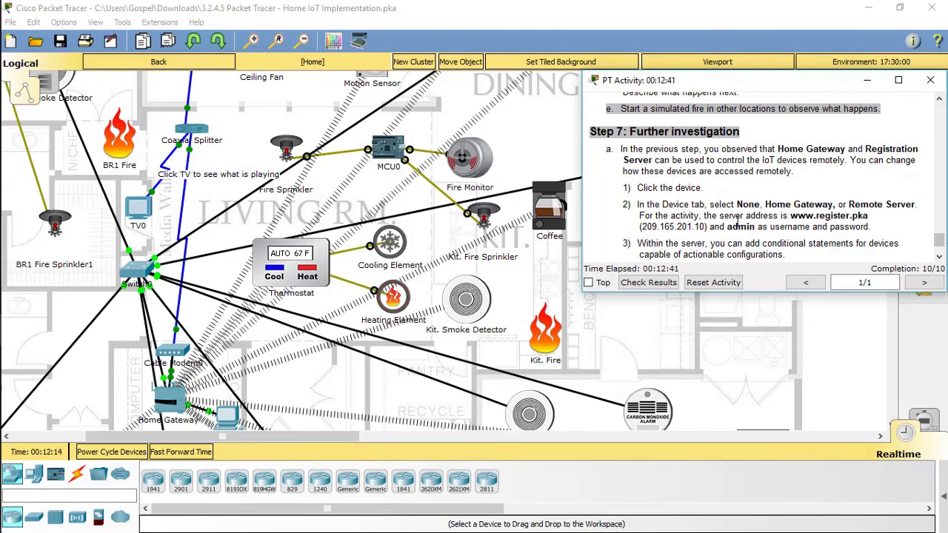
pyautogui.scroll(-1, 735, 208)
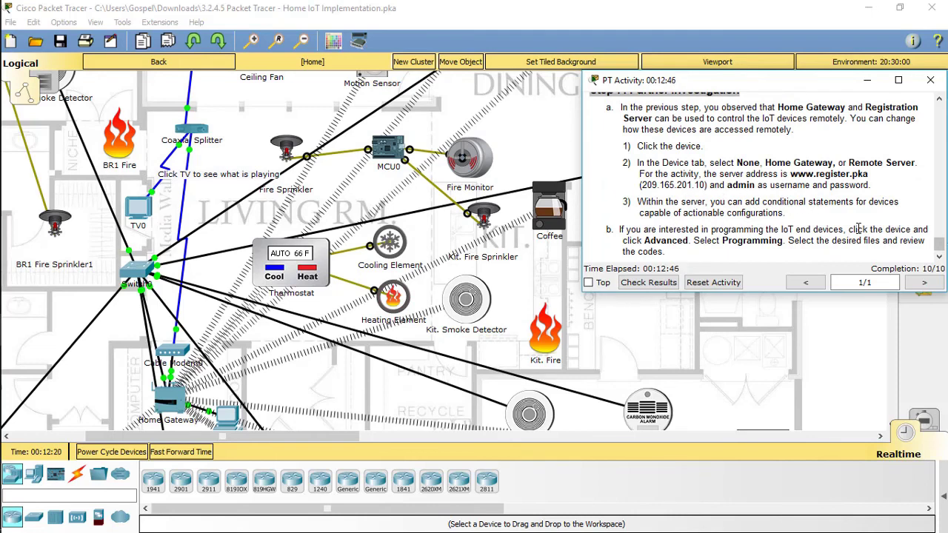
pyautogui.click(654, 281)
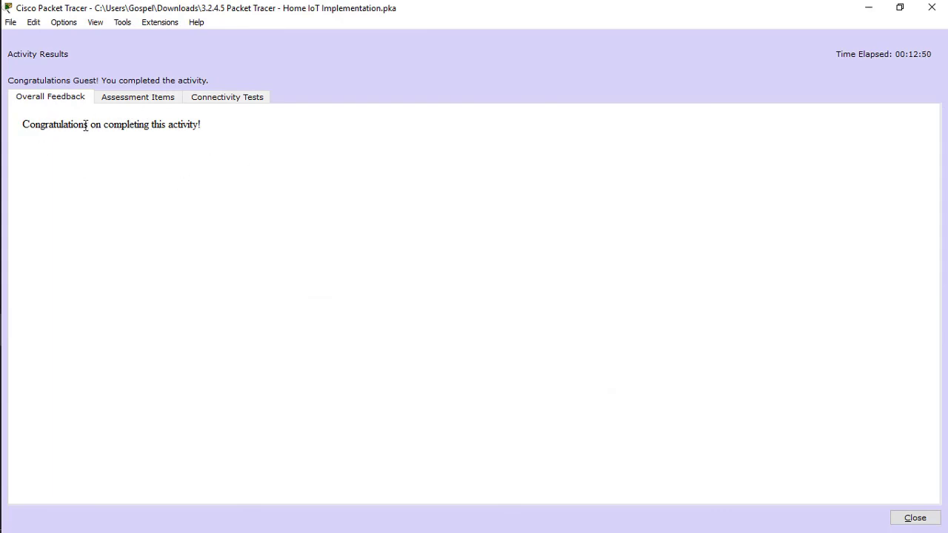
# Review the 10/10 assessment items, then close Activity Results and PT Activity.
pyautogui.click(162, 99)
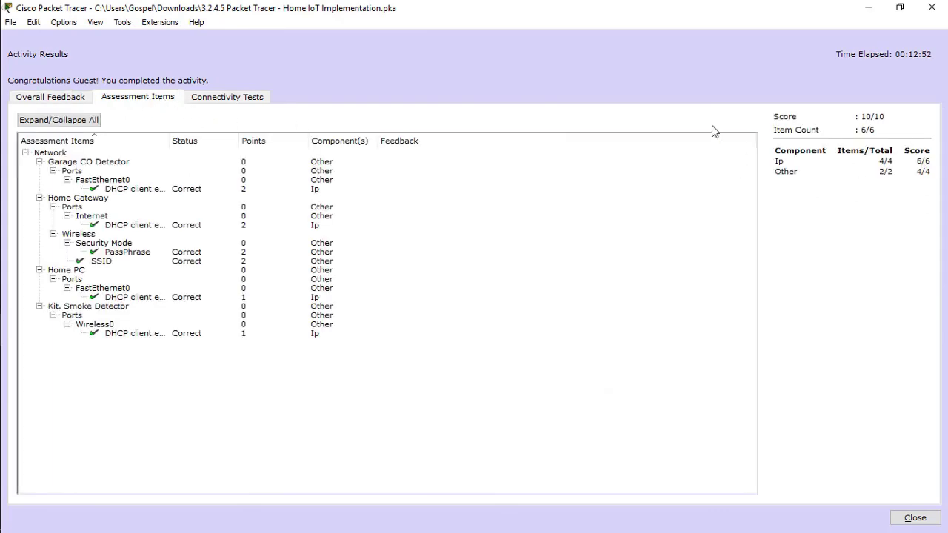
pyautogui.click(931, 7)
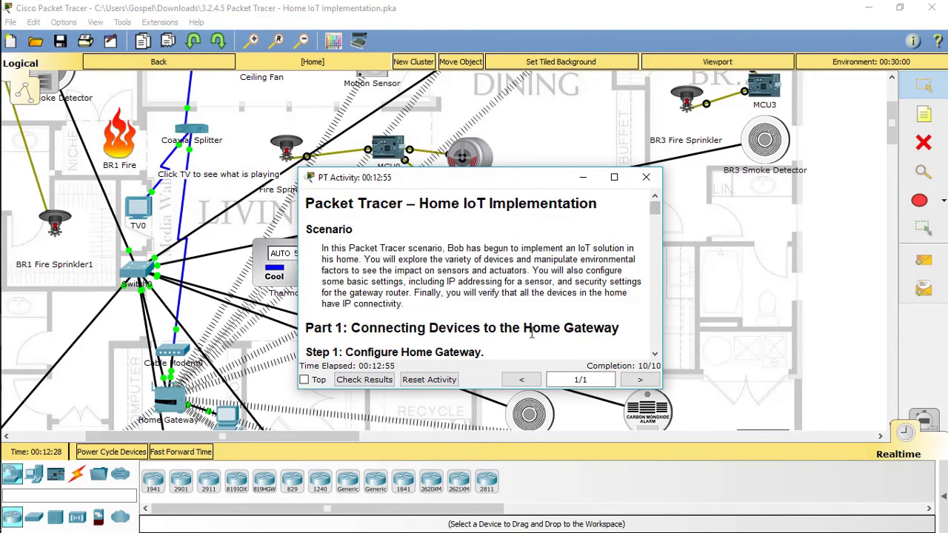
pyautogui.click(646, 177)
# Exit Packet Tracer, saving the activity and dismissing the guest save notice.
pyautogui.click(932, 8)
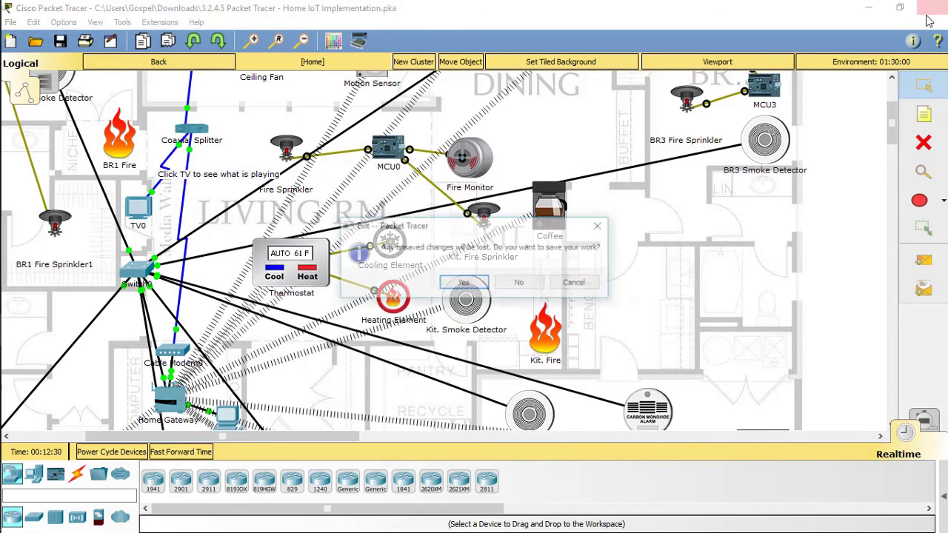
pyautogui.click(476, 280)
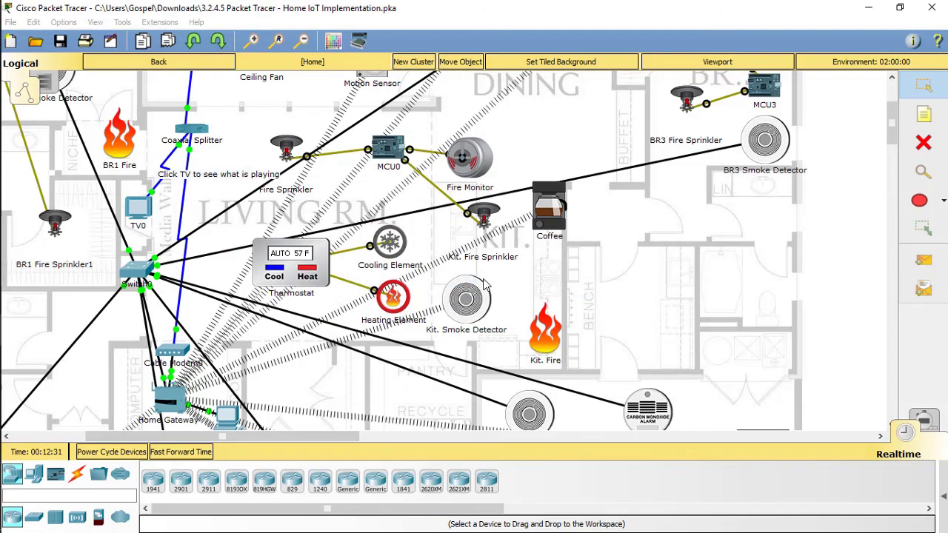
pyautogui.click(624, 322)
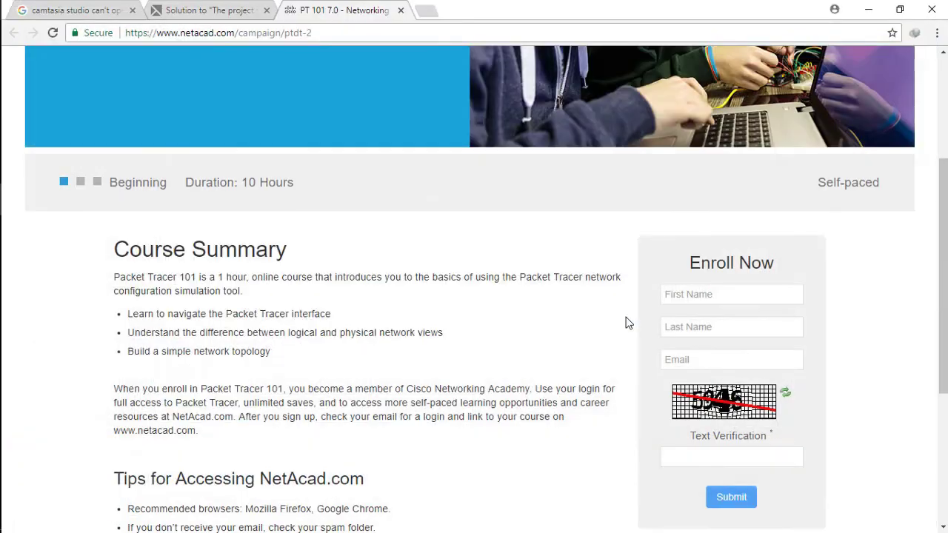